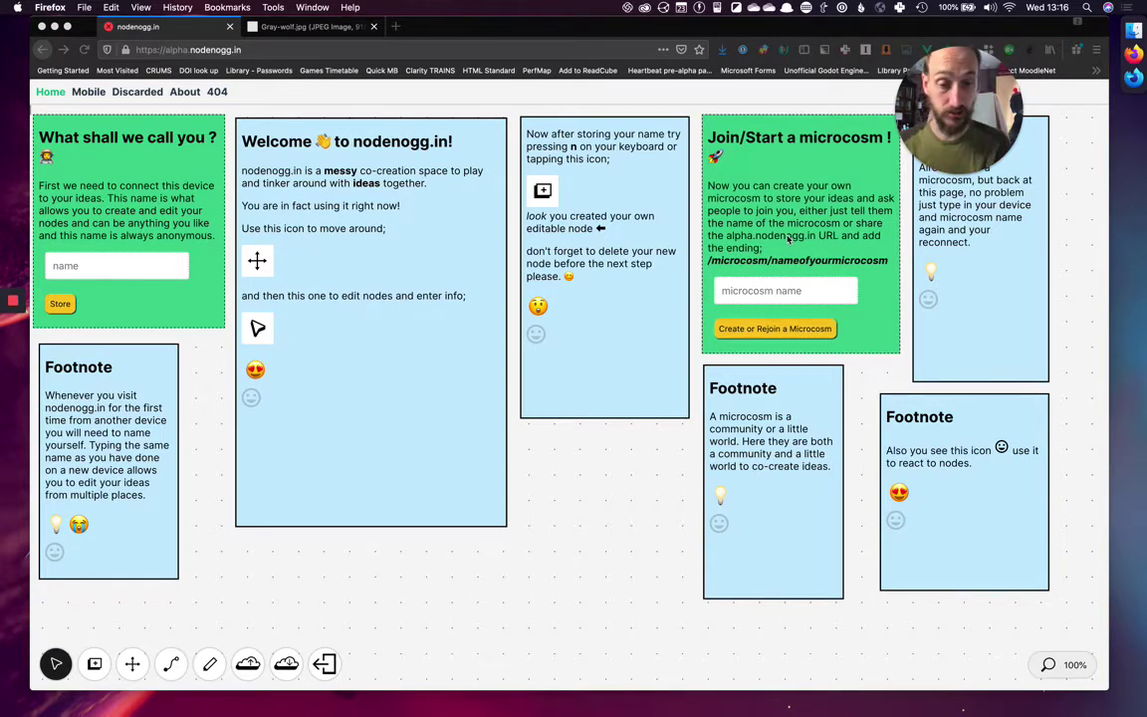
Step: Open the About page to read the project information, and return to the Home page
click(183, 93)
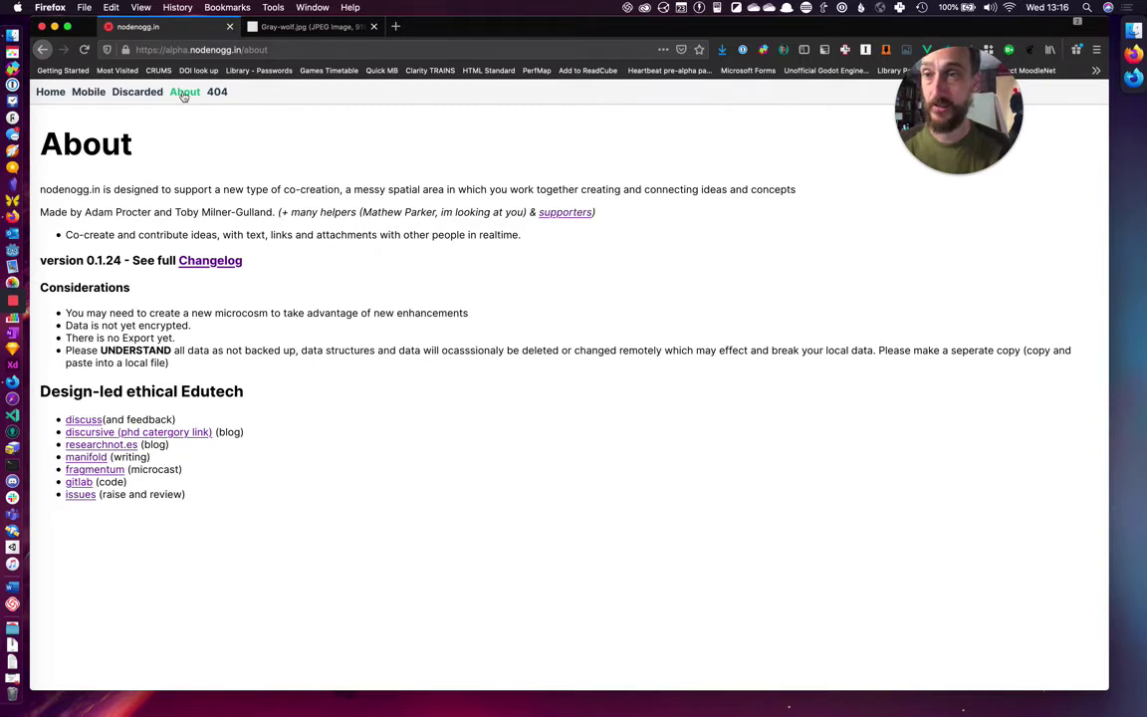
click(48, 92)
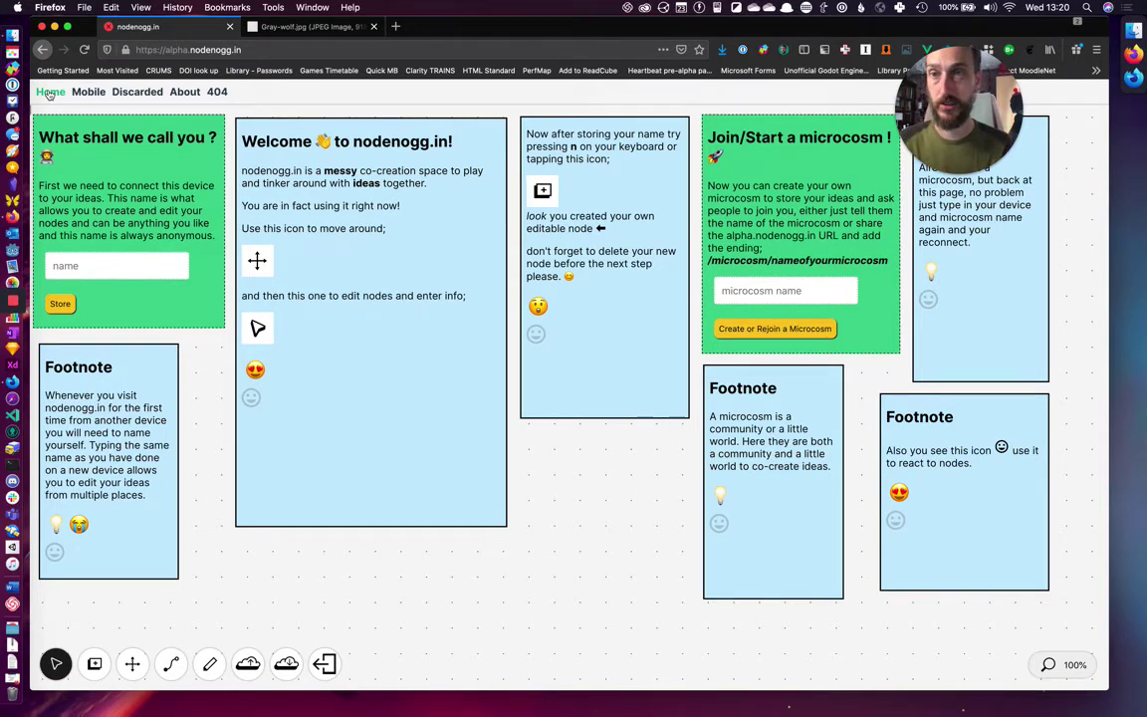
click(48, 92)
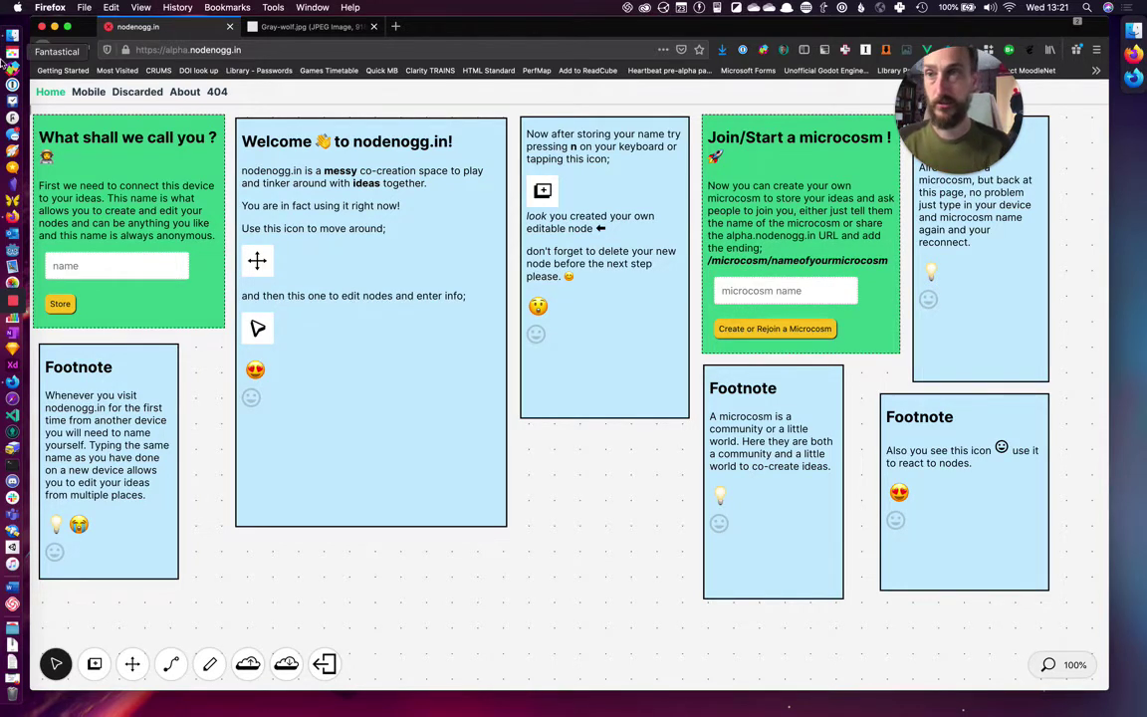
Step: Store "firefox" as the device name in the "What shall we call you?" card
click(70, 275)
text(firefi)
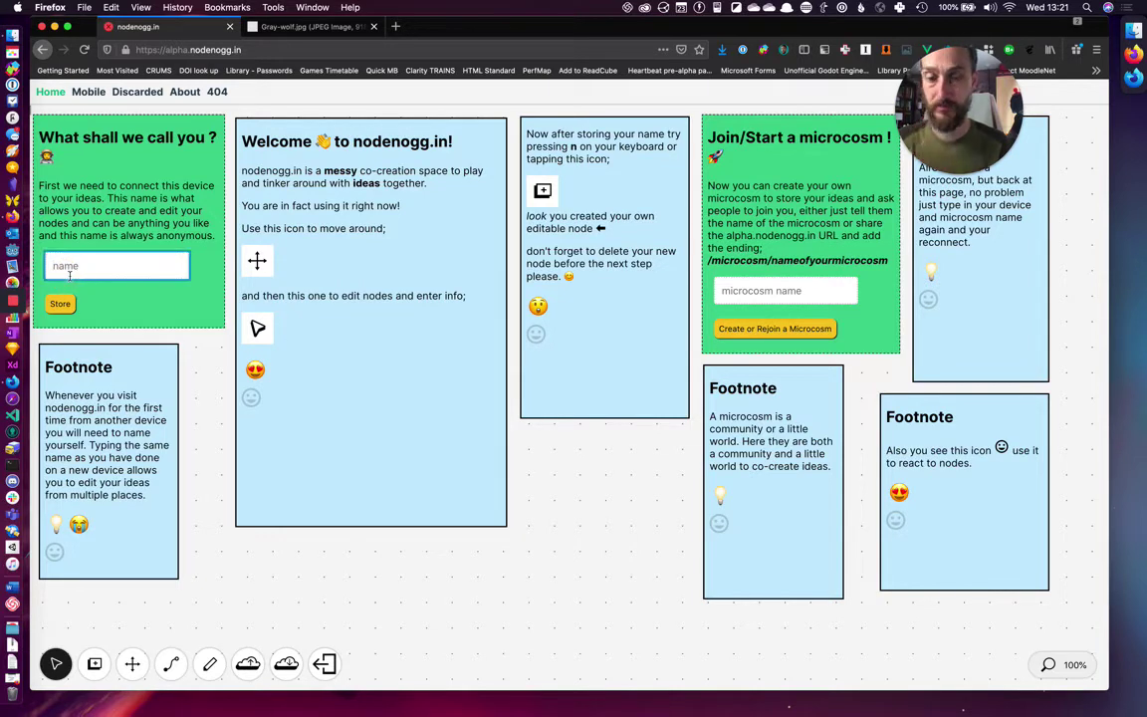
text(ox)
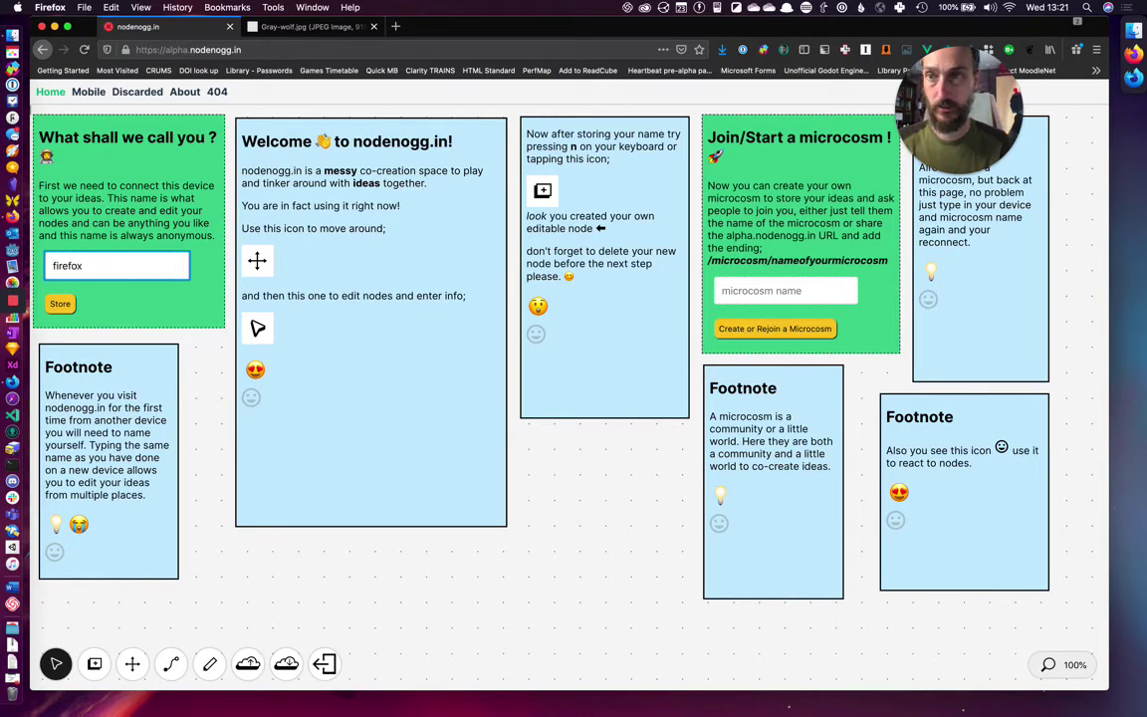
key(Return)
Step: Create a blank node and place it in the empty space below the card about creating your own editable node
key(n)
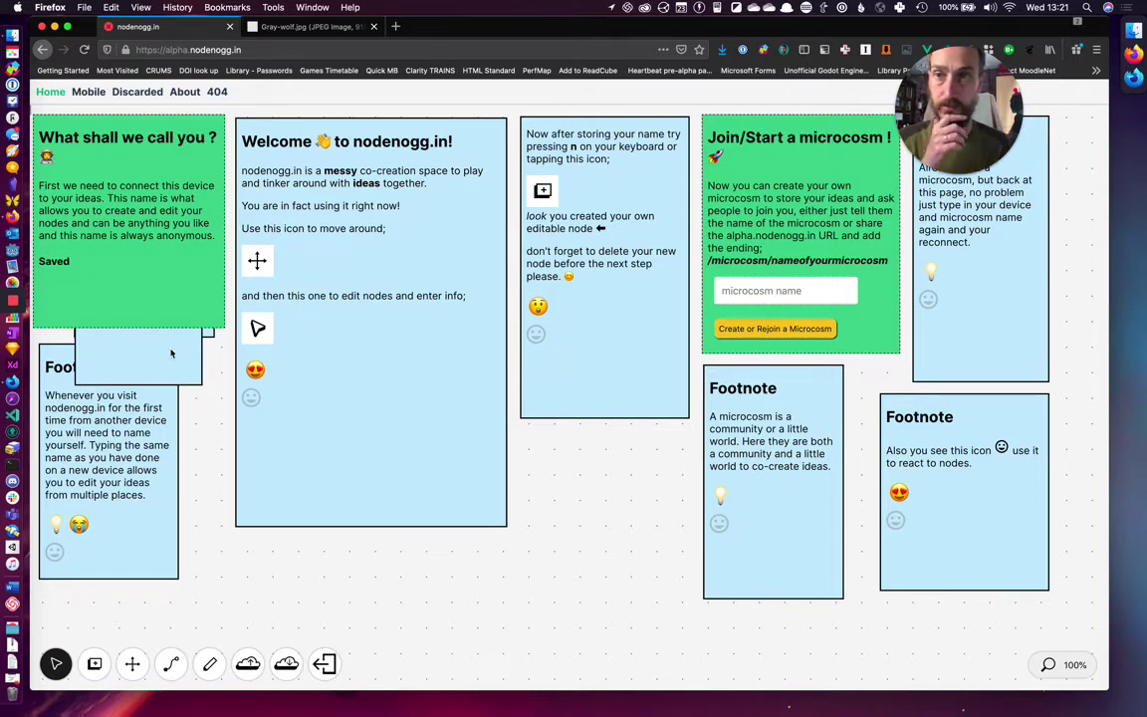
drag(170, 354, 609, 641)
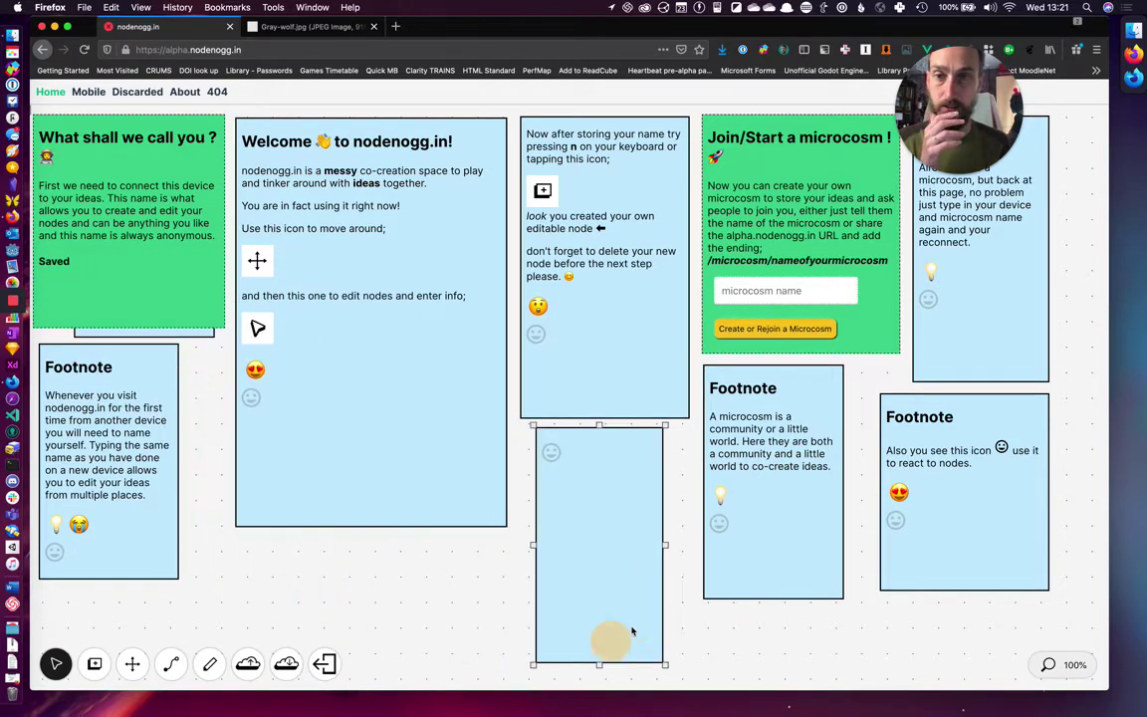
Step: Create a microcosm named "loomtest" and move its Shortcuts card to the upper middle of the canvas
click(787, 290)
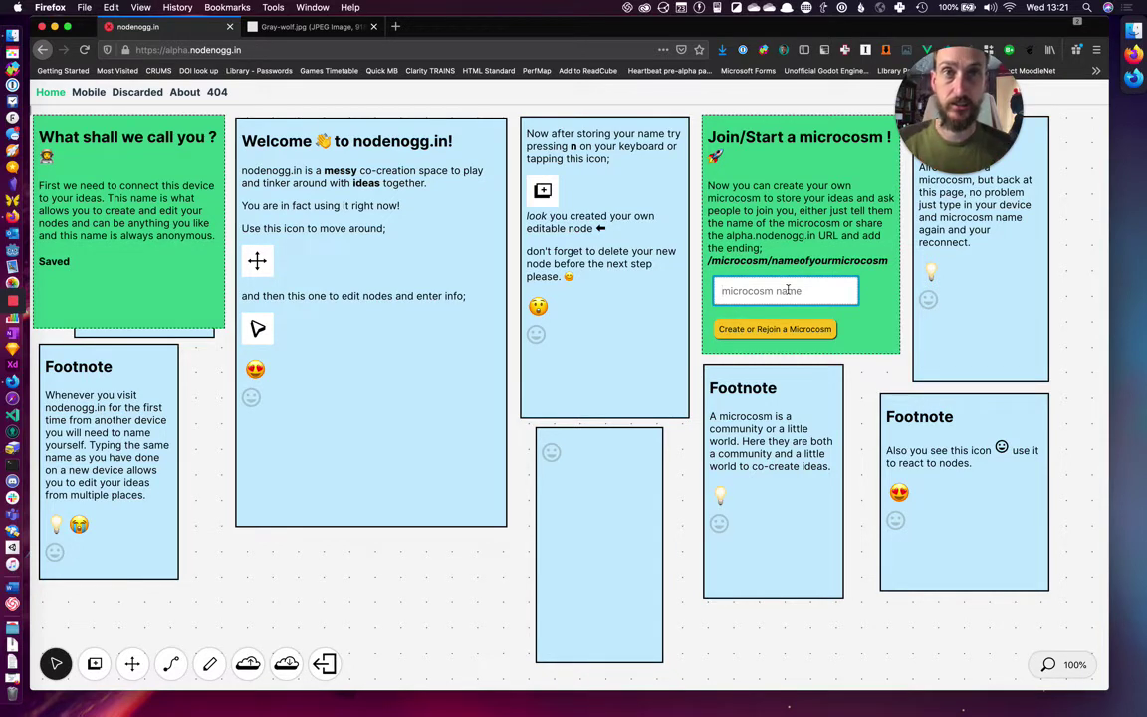
text(loomtest)
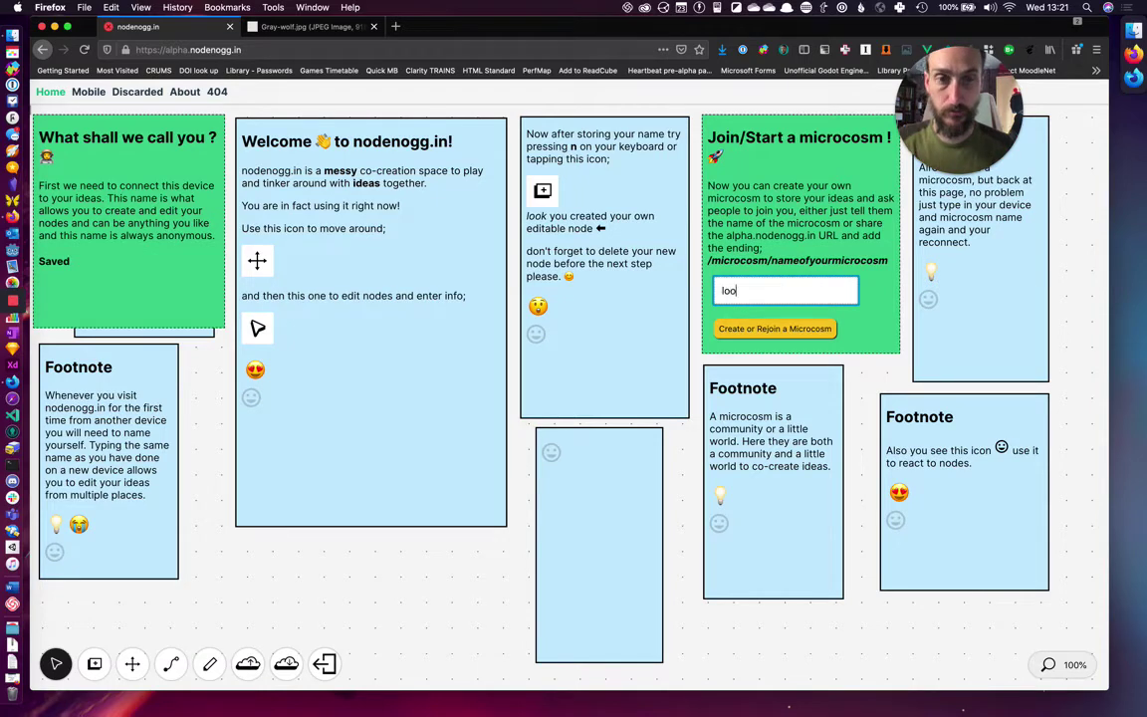
click(782, 328)
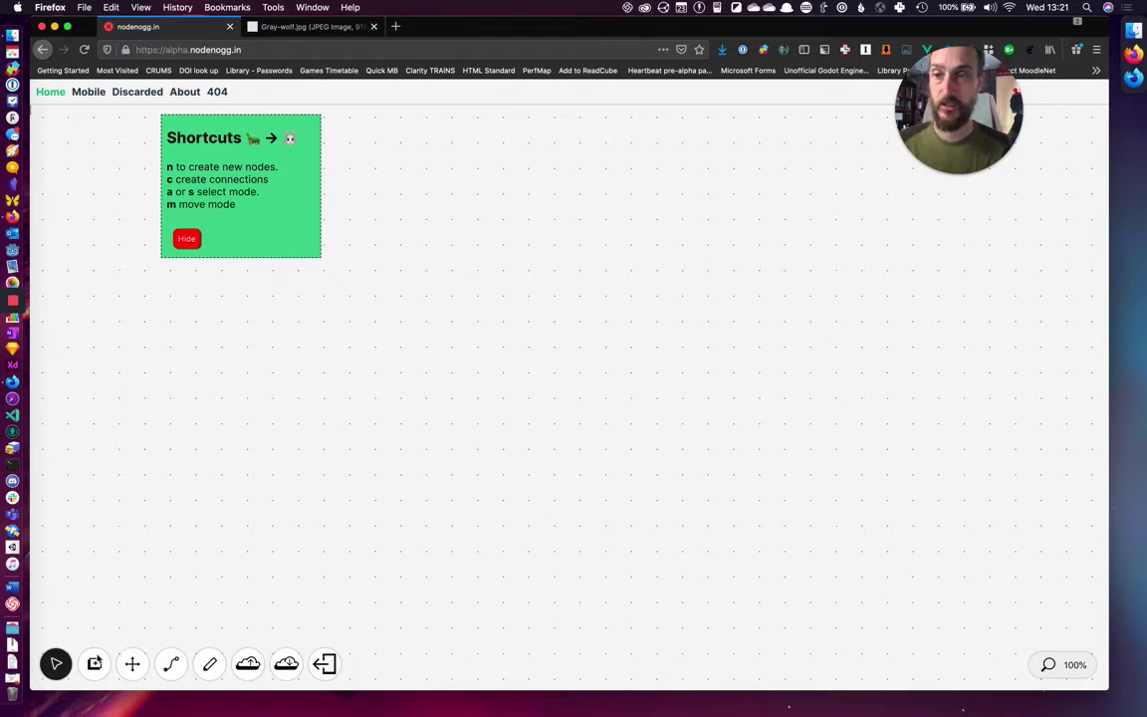
drag(282, 174, 732, 192)
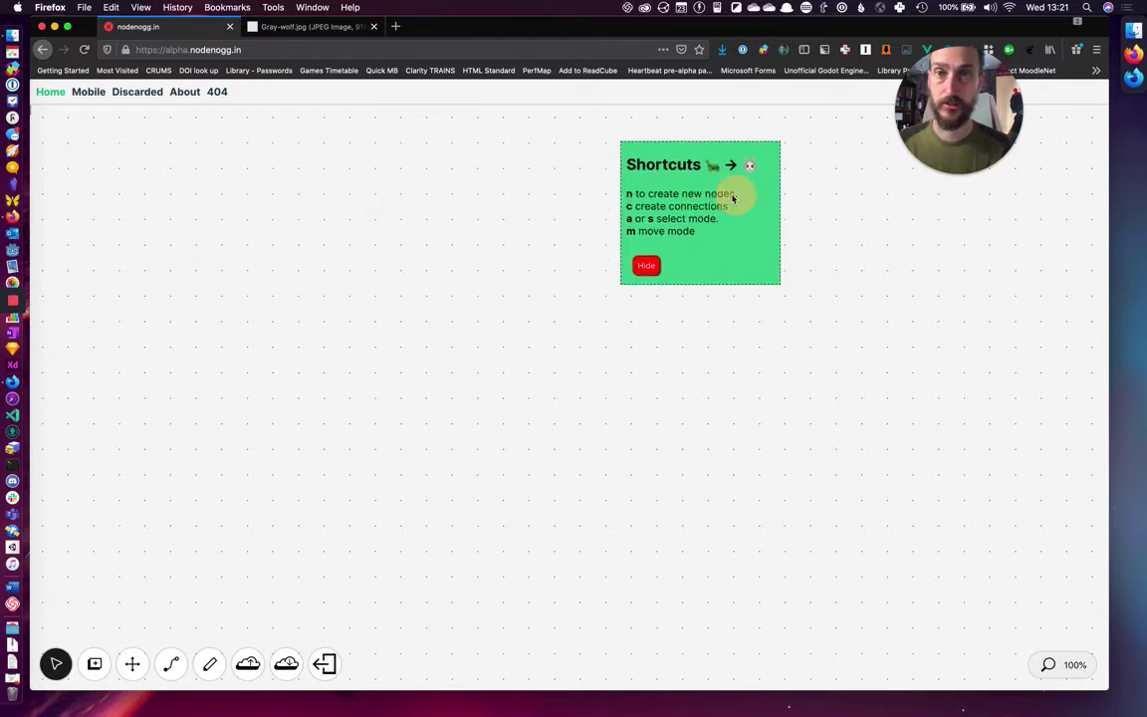
Step: Create a node with the text "this is my new idea" and place it to the left of the Shortcuts card
key(n)
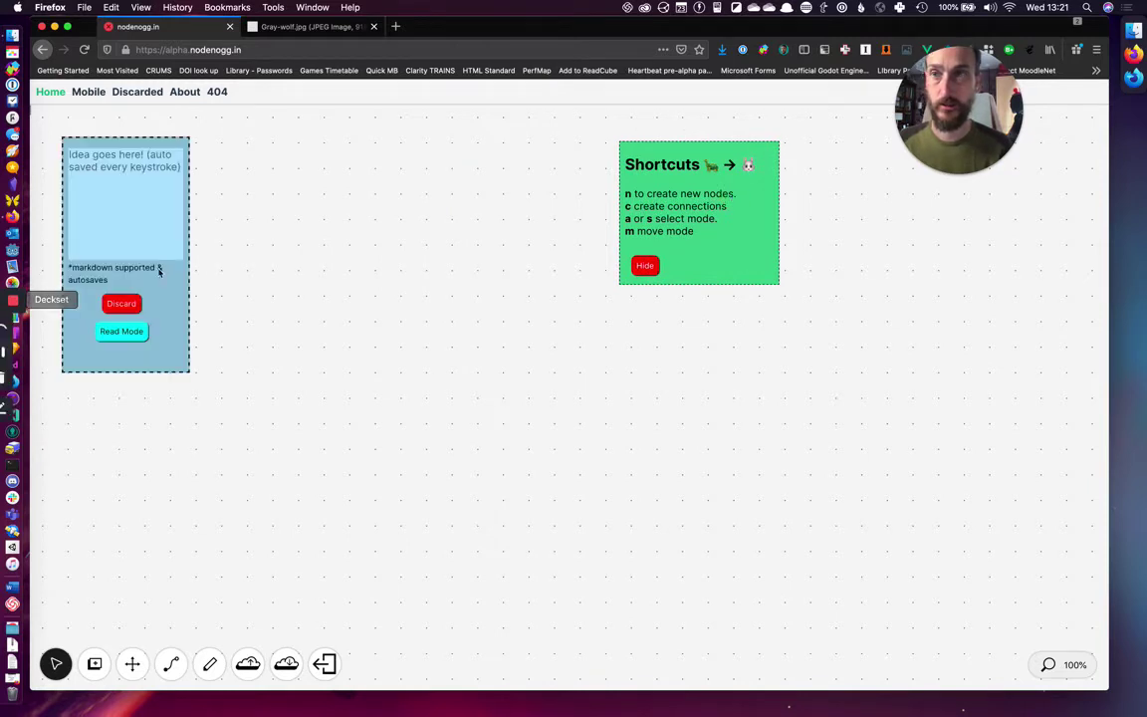
click(142, 225)
text(this)
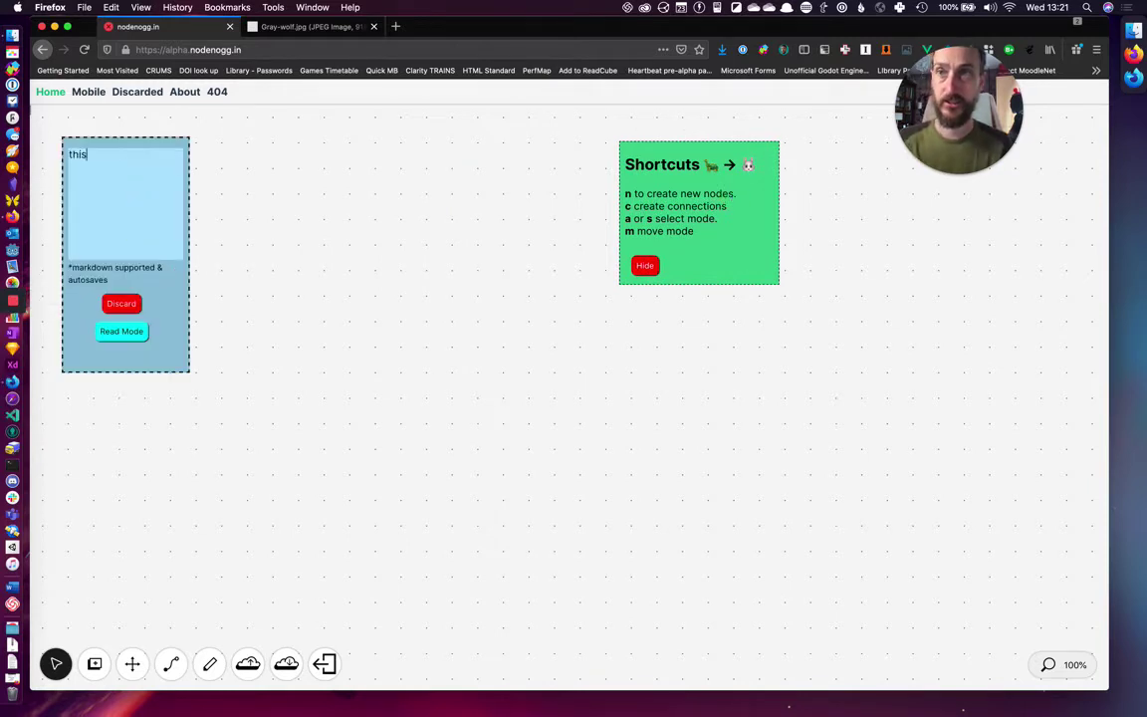
text( is my new idea)
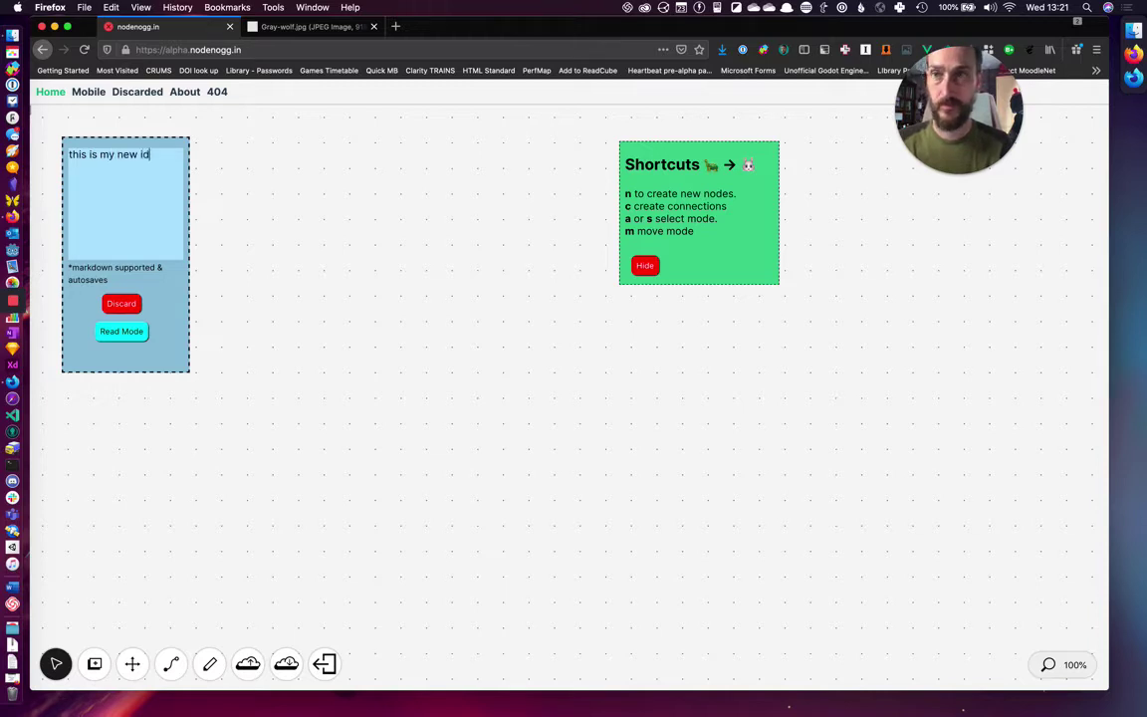
drag(172, 297, 466, 358)
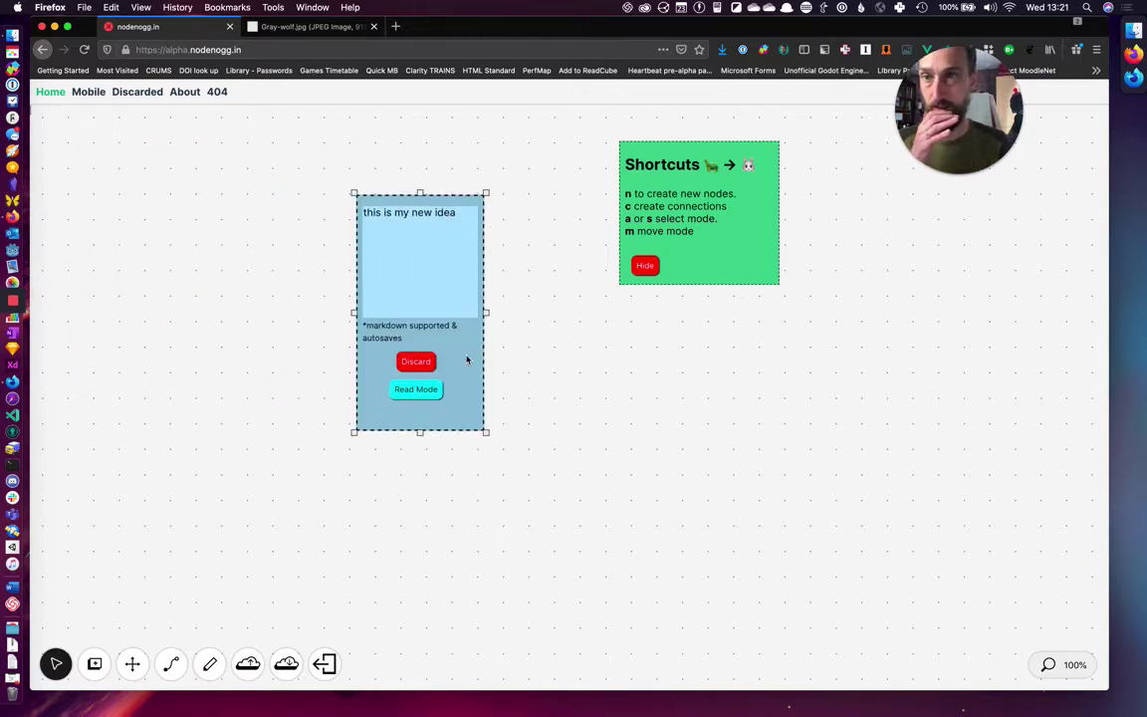
Step: Add two more nodes, placing one below the Shortcuts card and the other to the lower left of the first idea
key(n)
drag(184, 331, 719, 474)
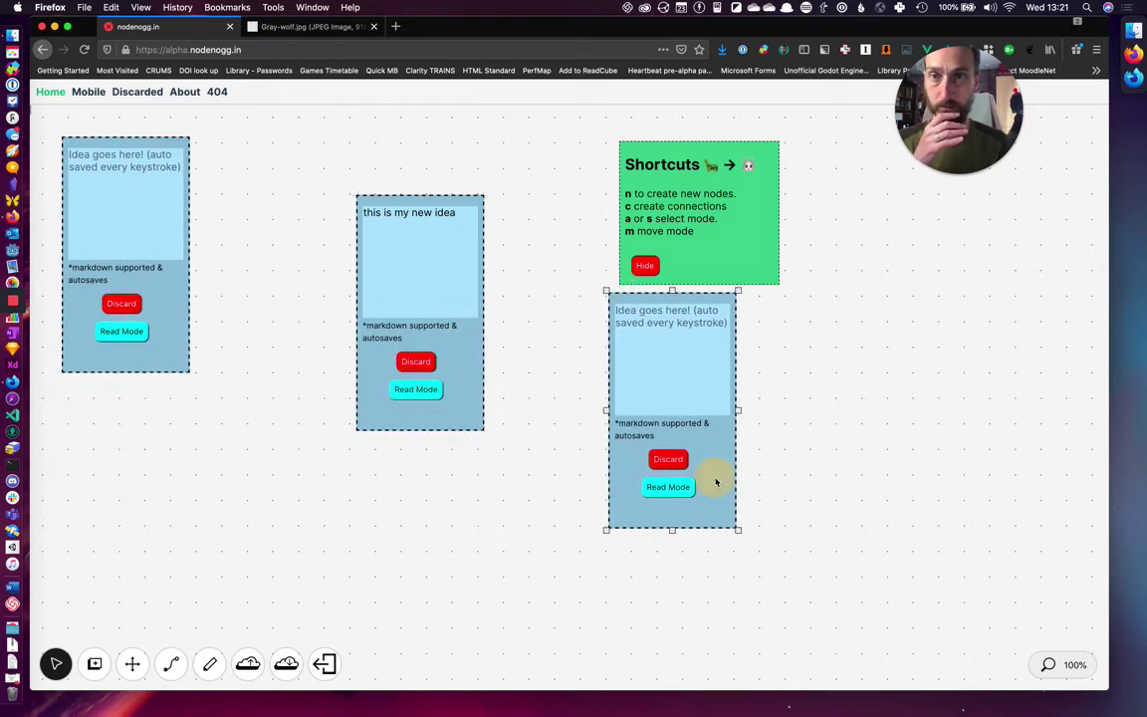
drag(177, 323, 311, 510)
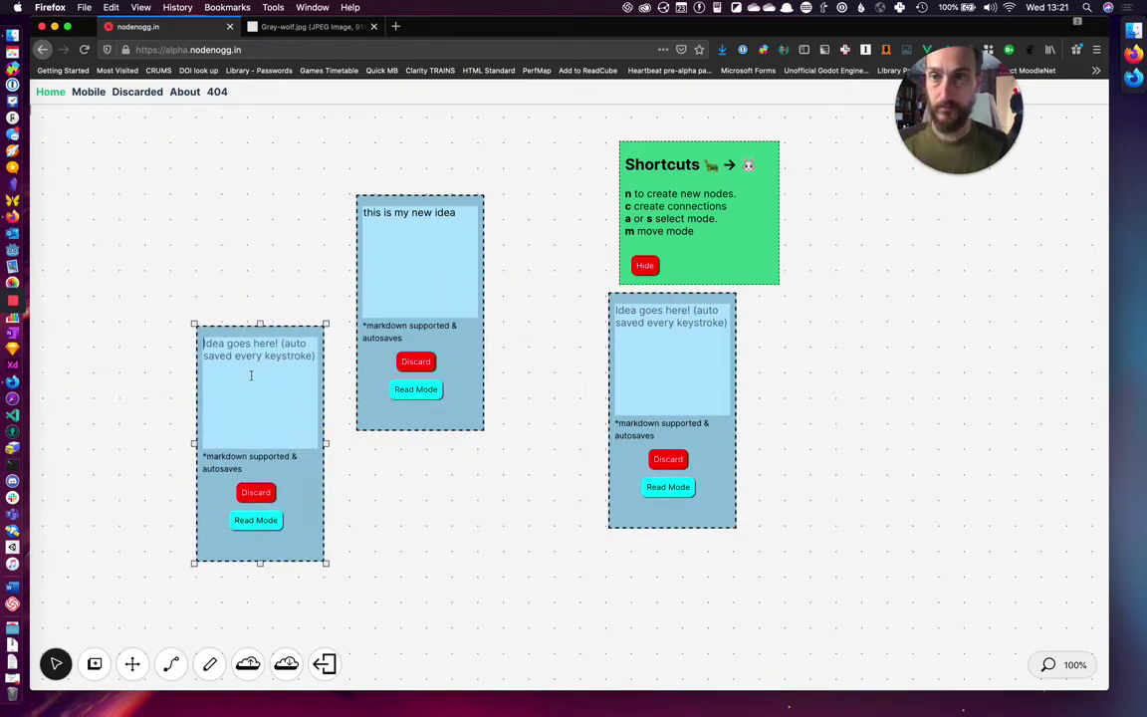
click(227, 339)
text(Firefox)
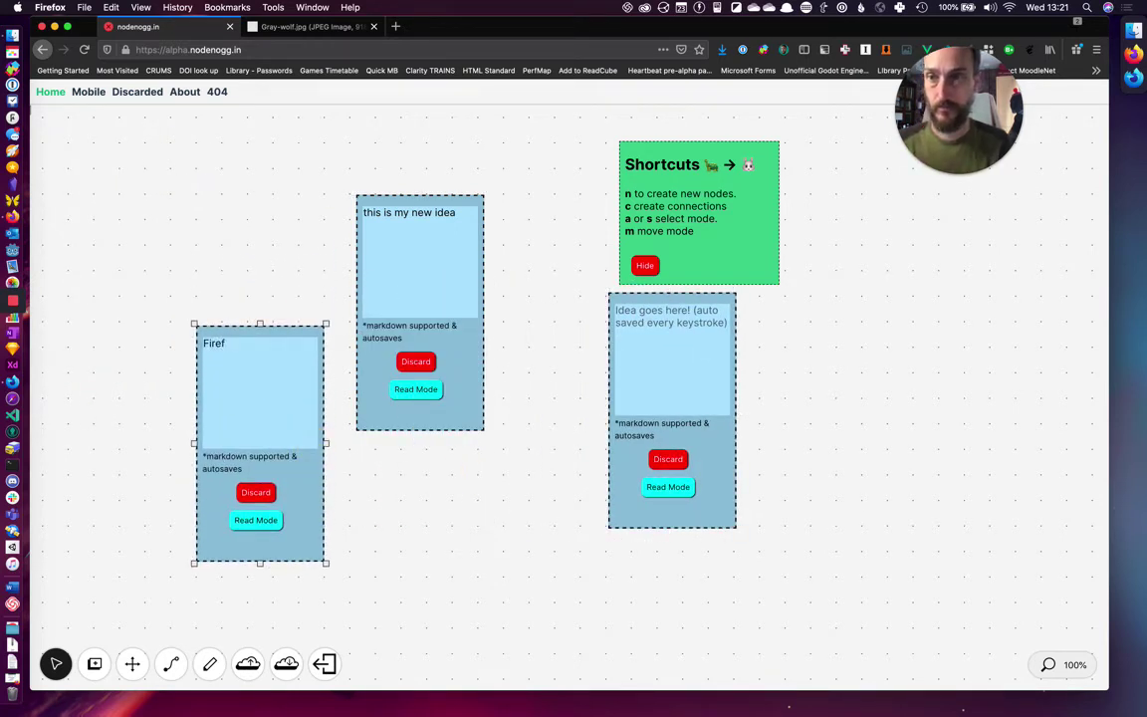
key(BackSpace)
key(BackSpace)
key(BackSpace)
key(BackSpace)
key(BackSpace)
key(BackSpace)
key(BackSpace)
Step: Enter "Another idea" in the leftmost node and "Third concept" in the node below the Shortcuts card
text(Another idea)
click(674, 377)
text(Third concept)
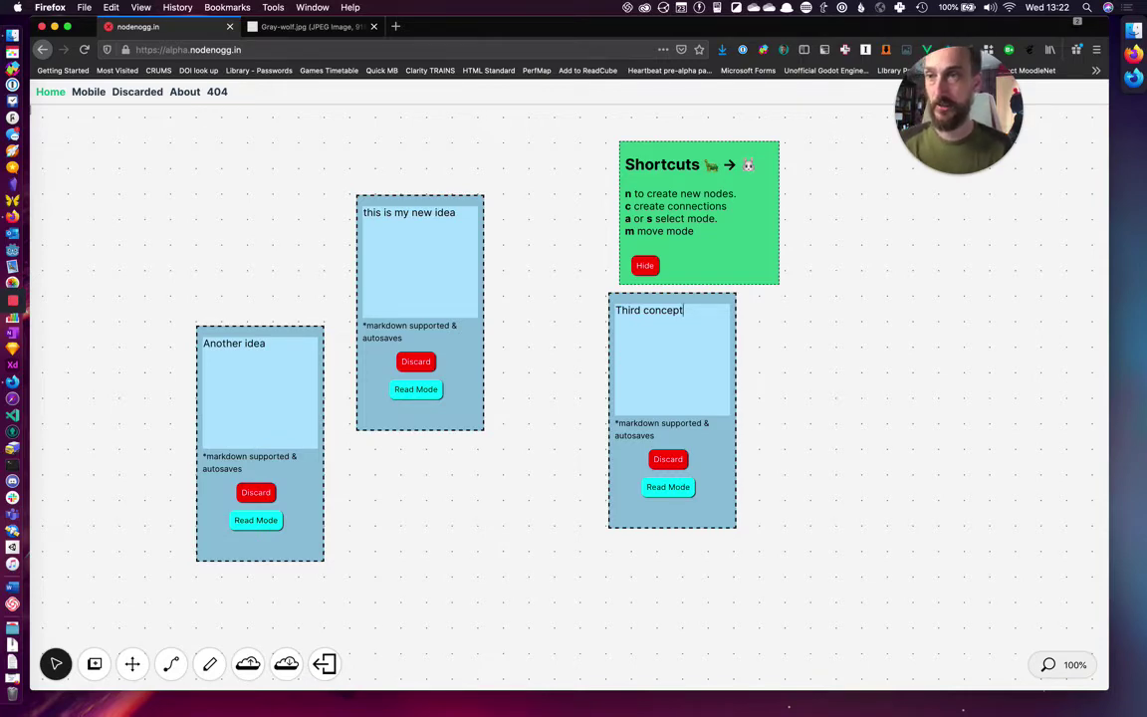
Step: Switch to the nodenogg.in home page in Firefox Developer Edition
key(super+Tab)
key(super+Tab)
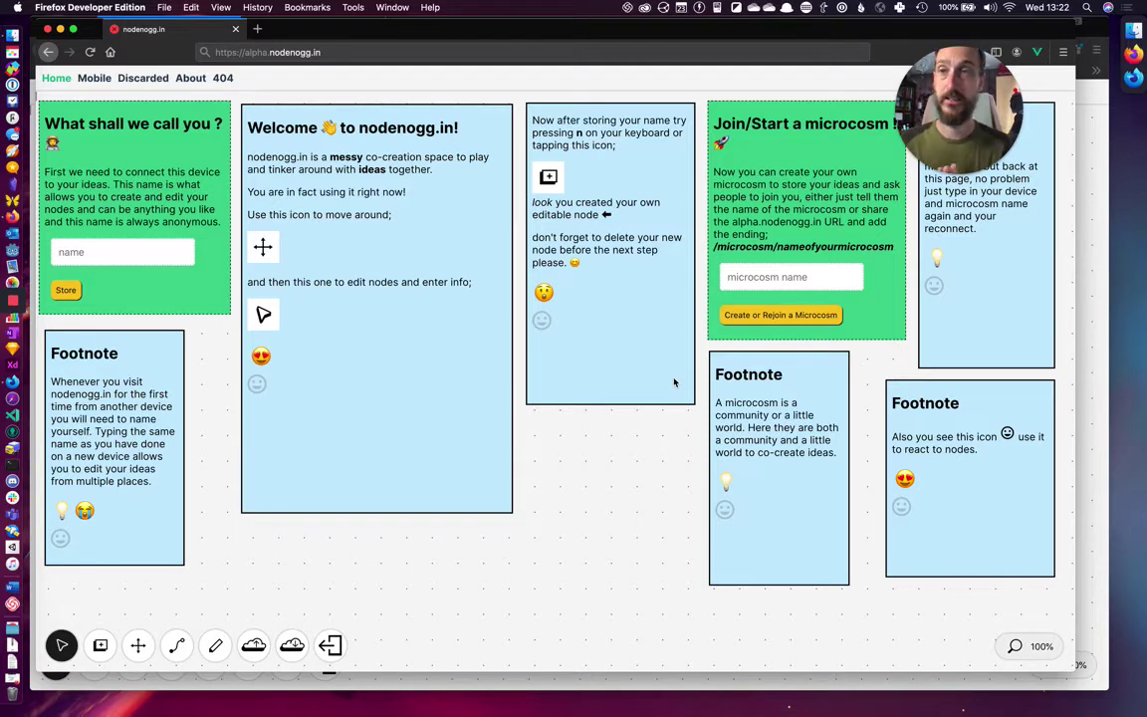
click(144, 248)
text(ffdev)
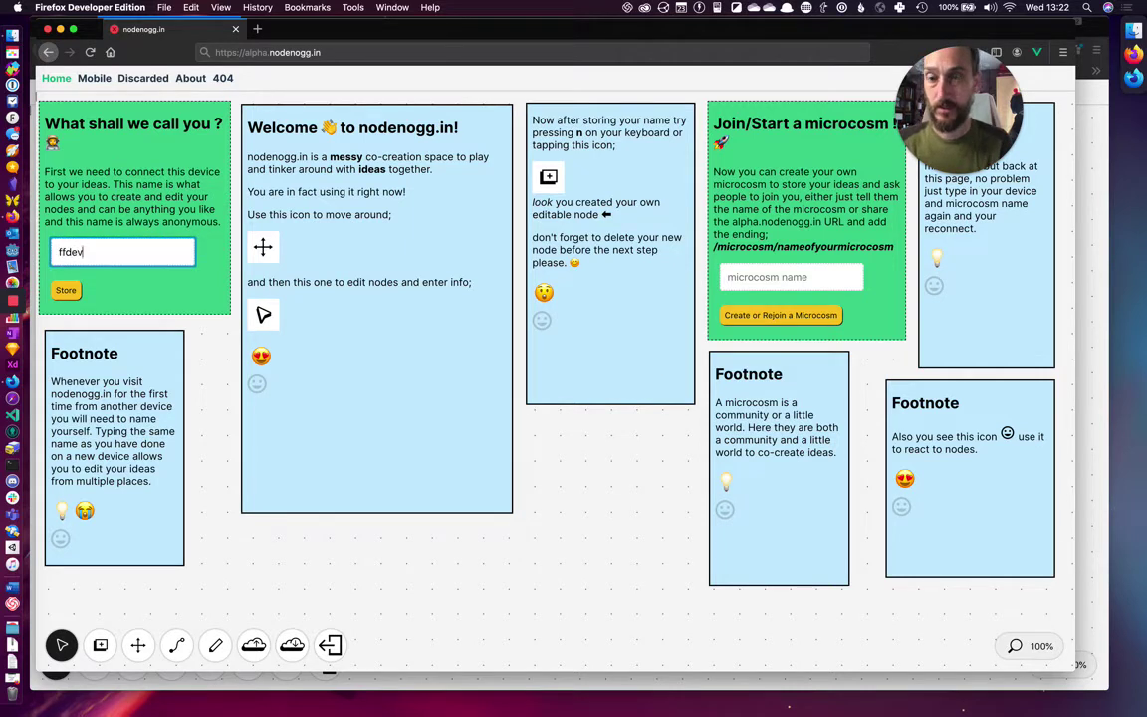
key(BackSpace)
key(BackSpace)
key(BackSpace)
key(BackSpace)
key(BackSpace)
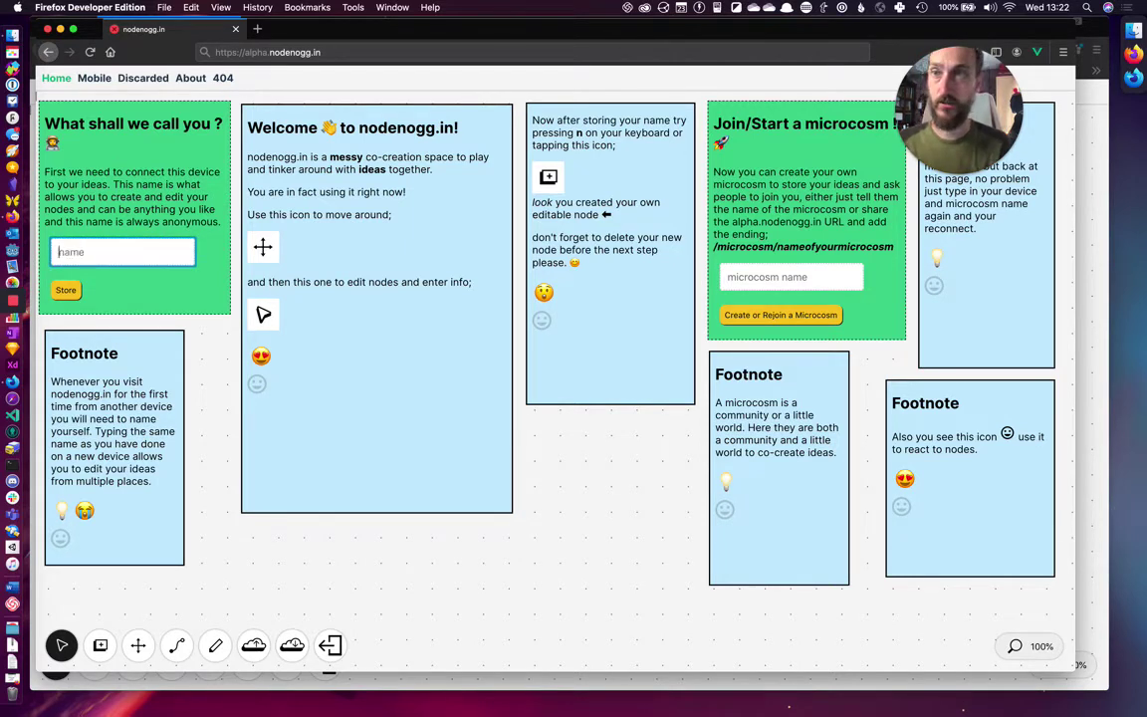
text(ffdev)
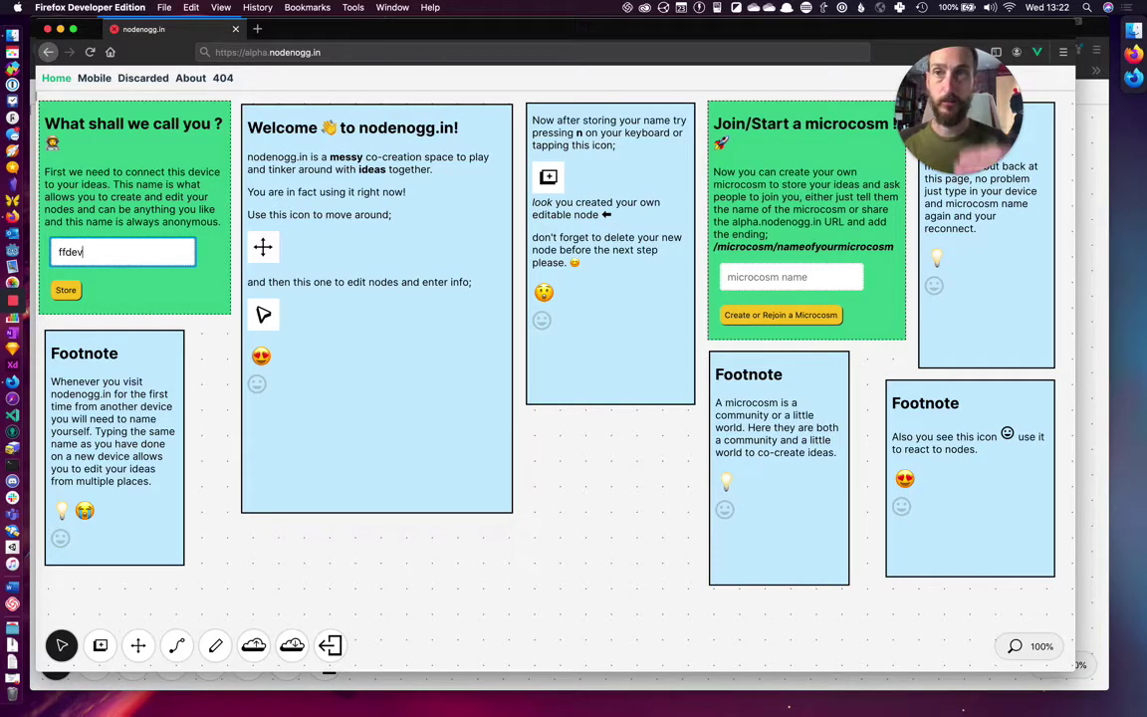
Step: Reload the home page and store "ffdev" as the device name
click(89, 51)
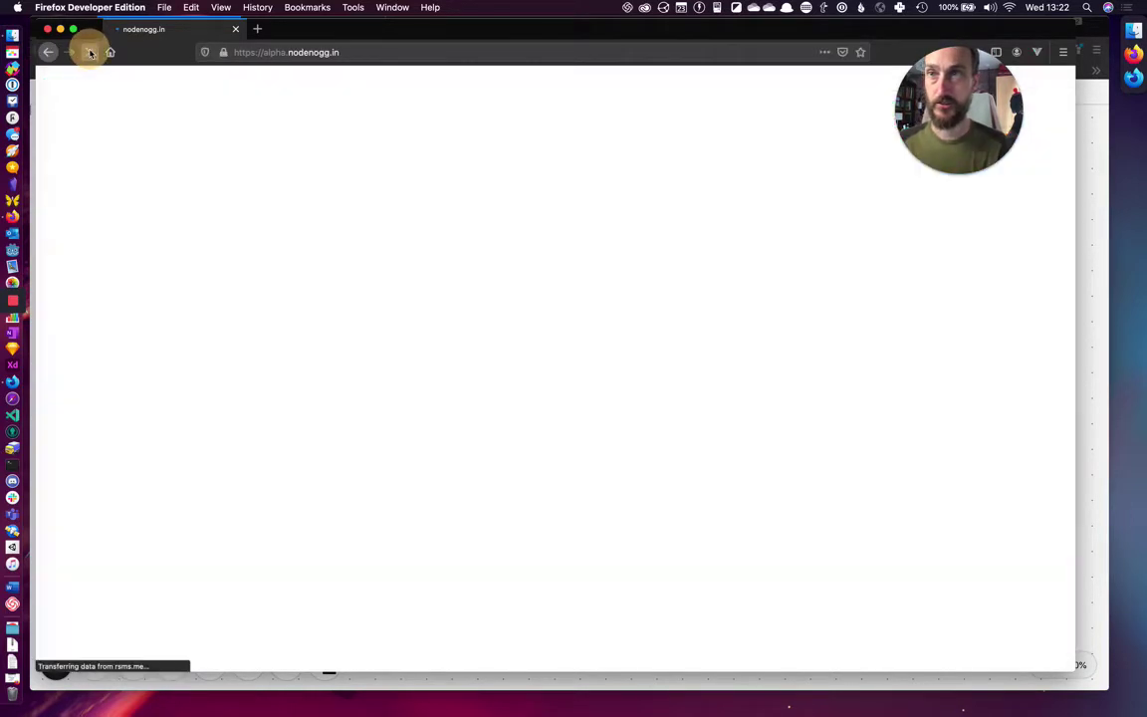
text(ffdev)
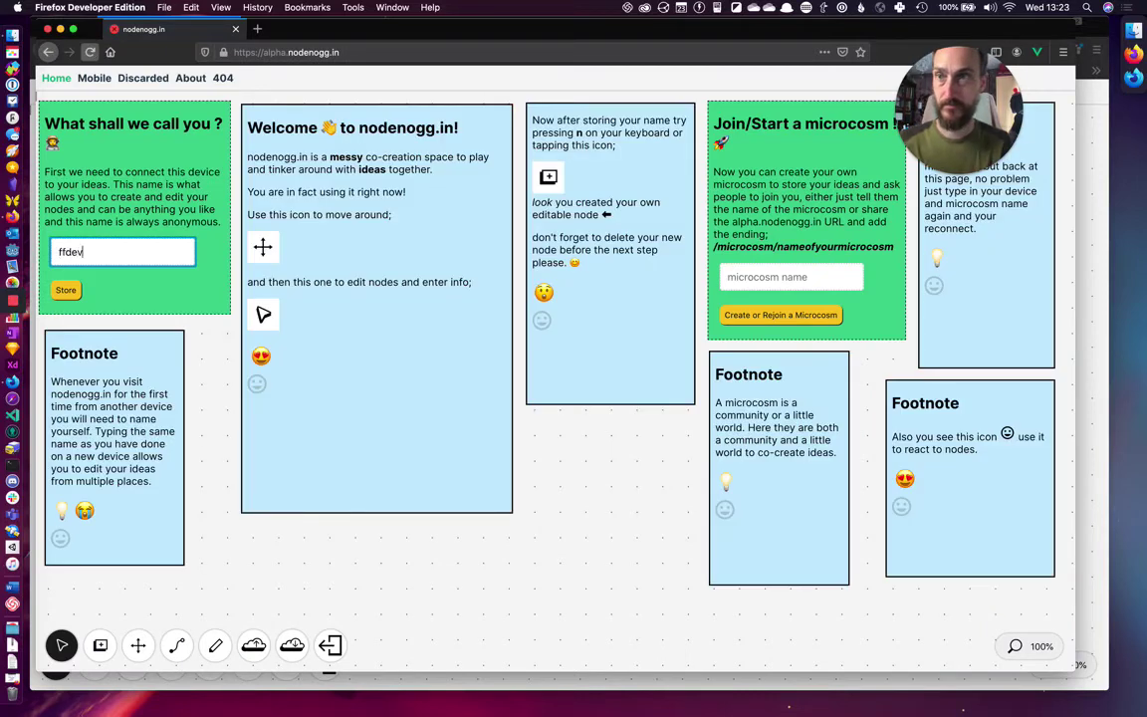
key(Return)
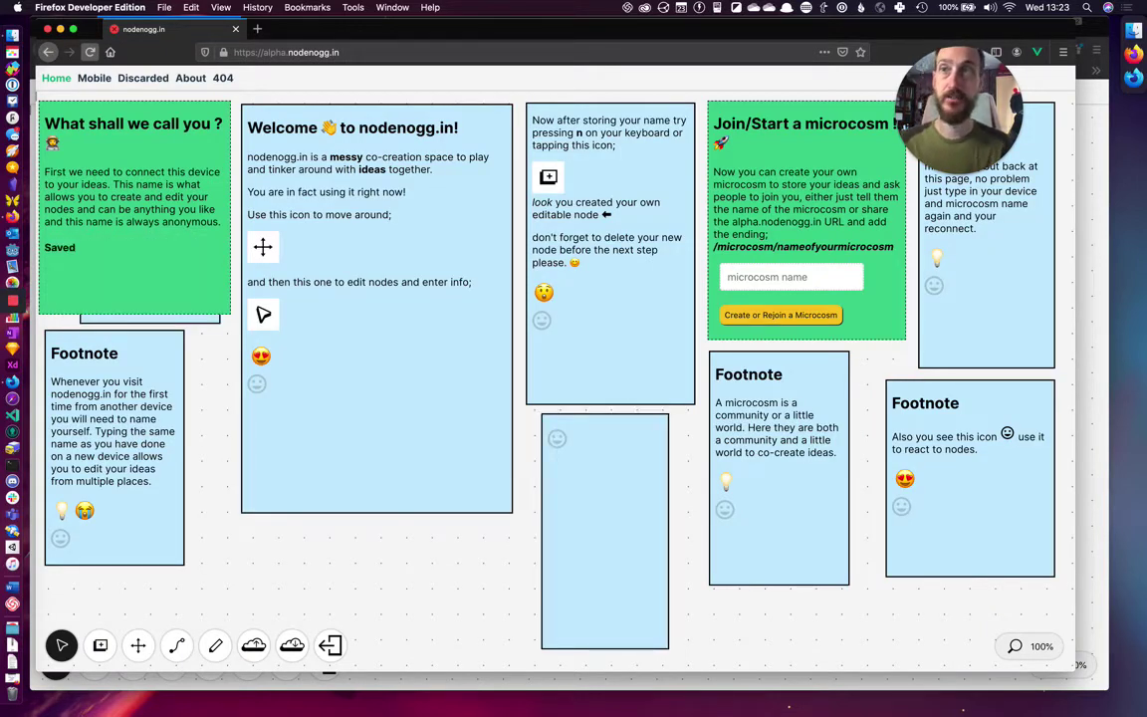
Step: Join the existing microcosm "loomtest" from the "Join/Start a microcosm" card
click(792, 277)
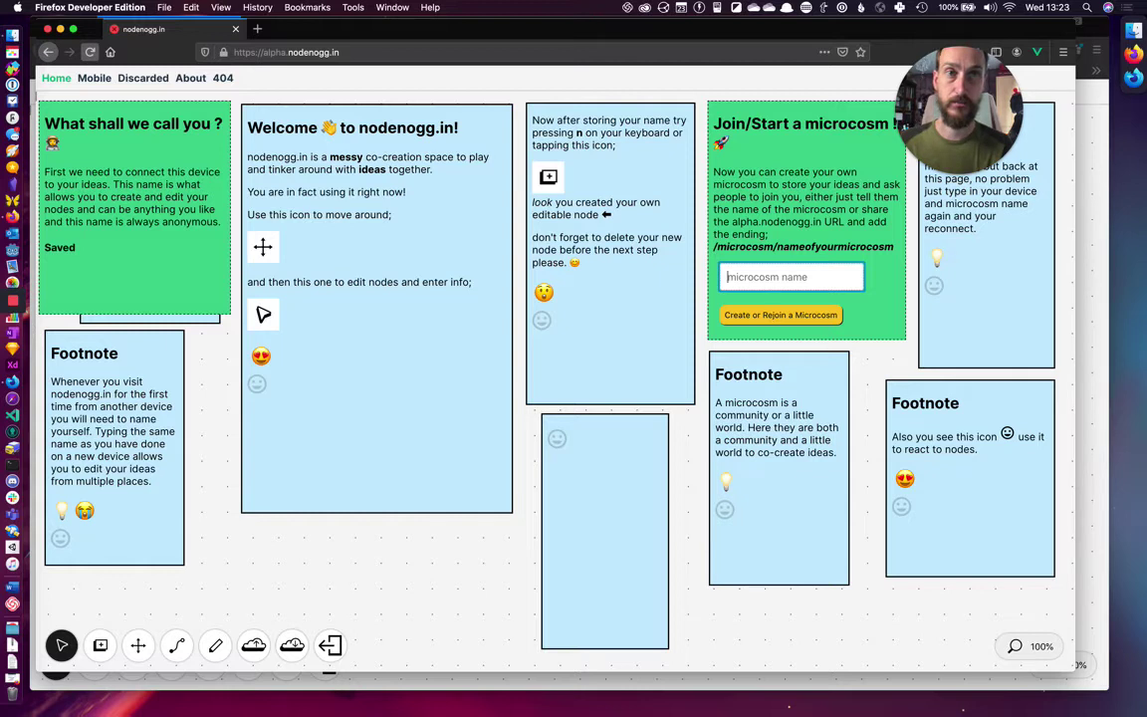
text(loom)
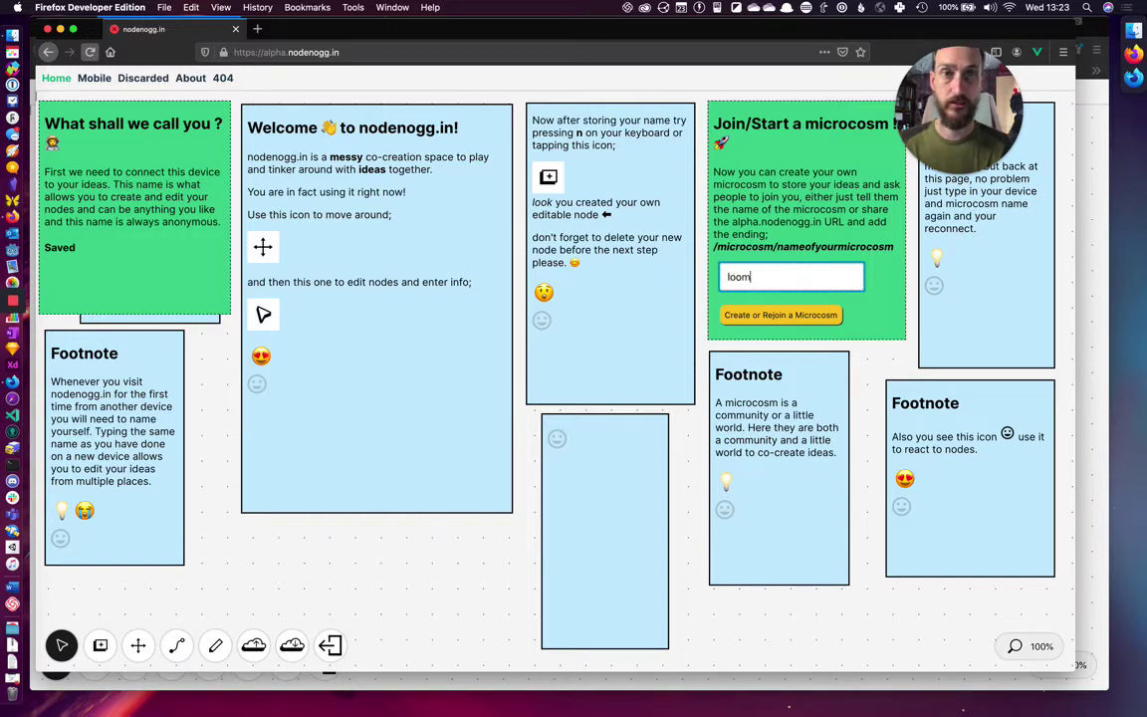
text(text)
key(BackSpace)
key(BackSpace)
text(st)
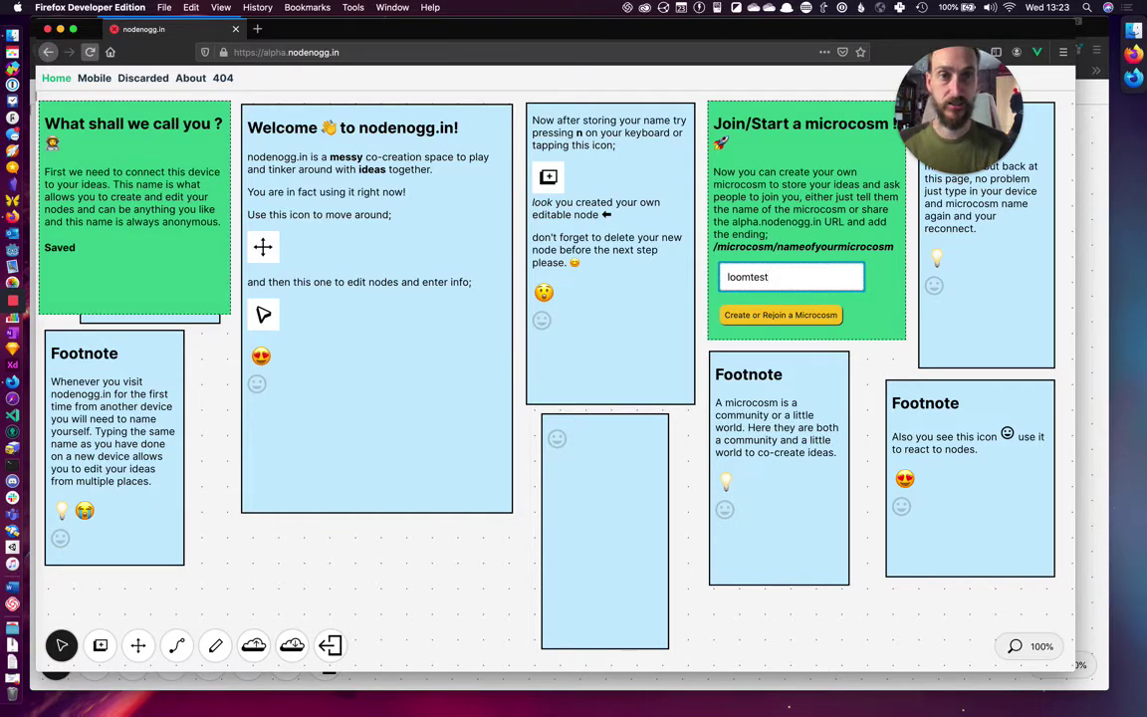
key(Return)
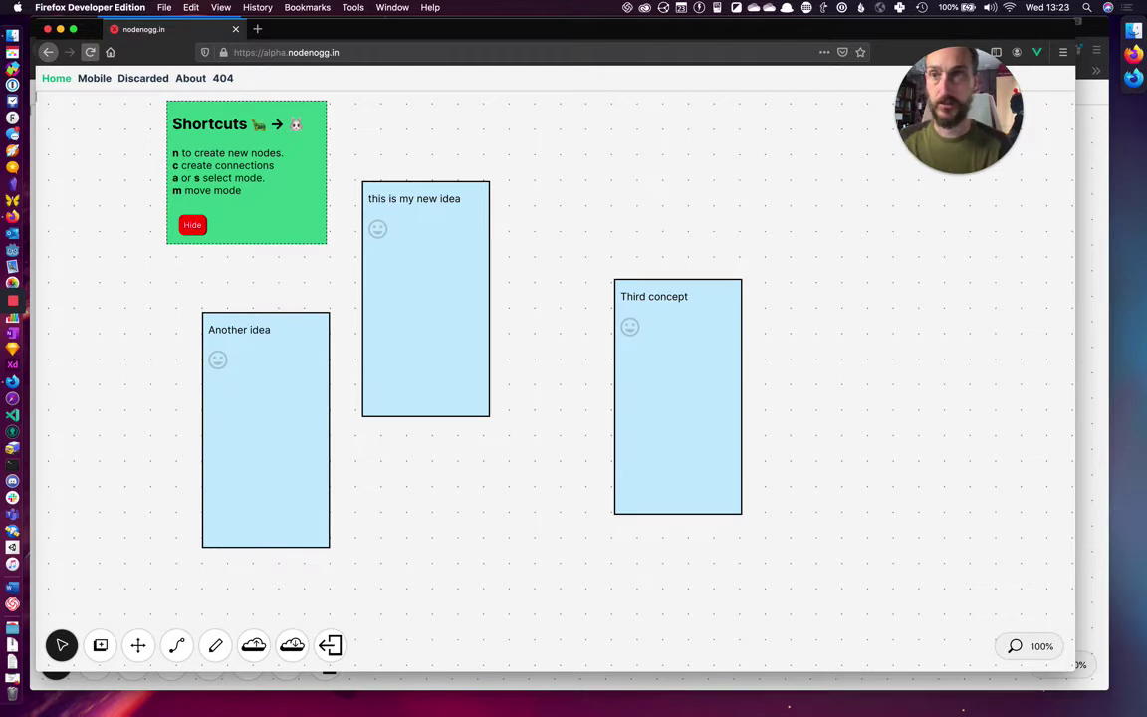
Step: Add a node between the "this is my new idea" and "Third concept" nodes and enter "this is safari" in it
click(156, 319)
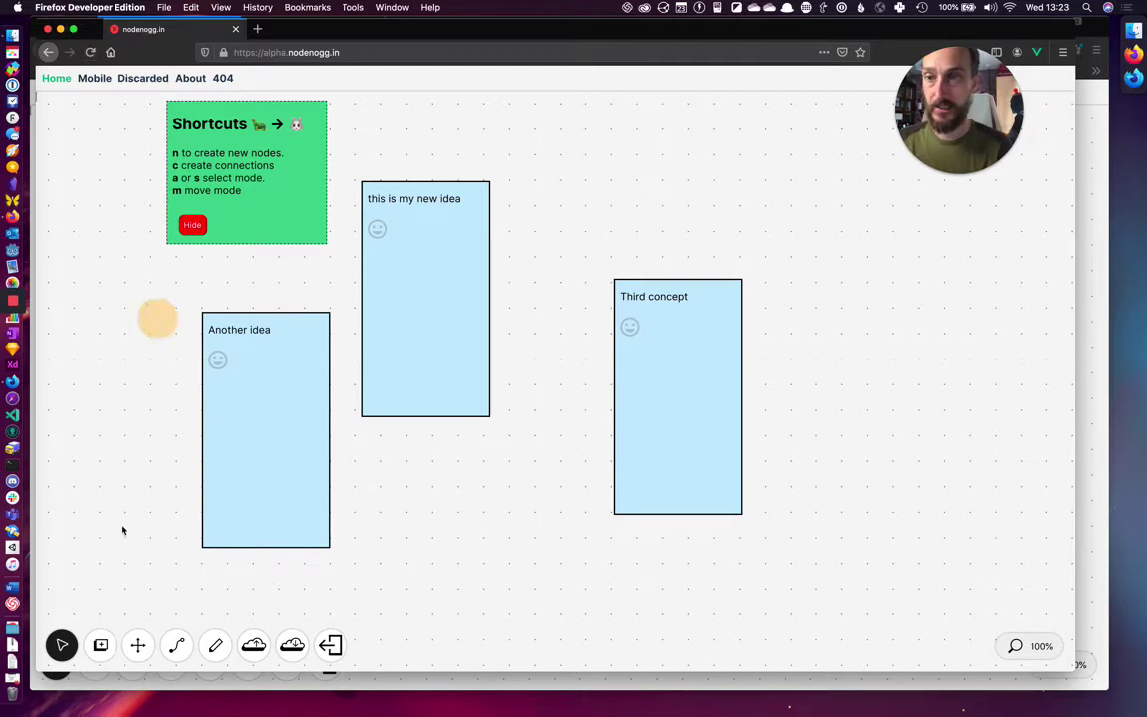
click(100, 645)
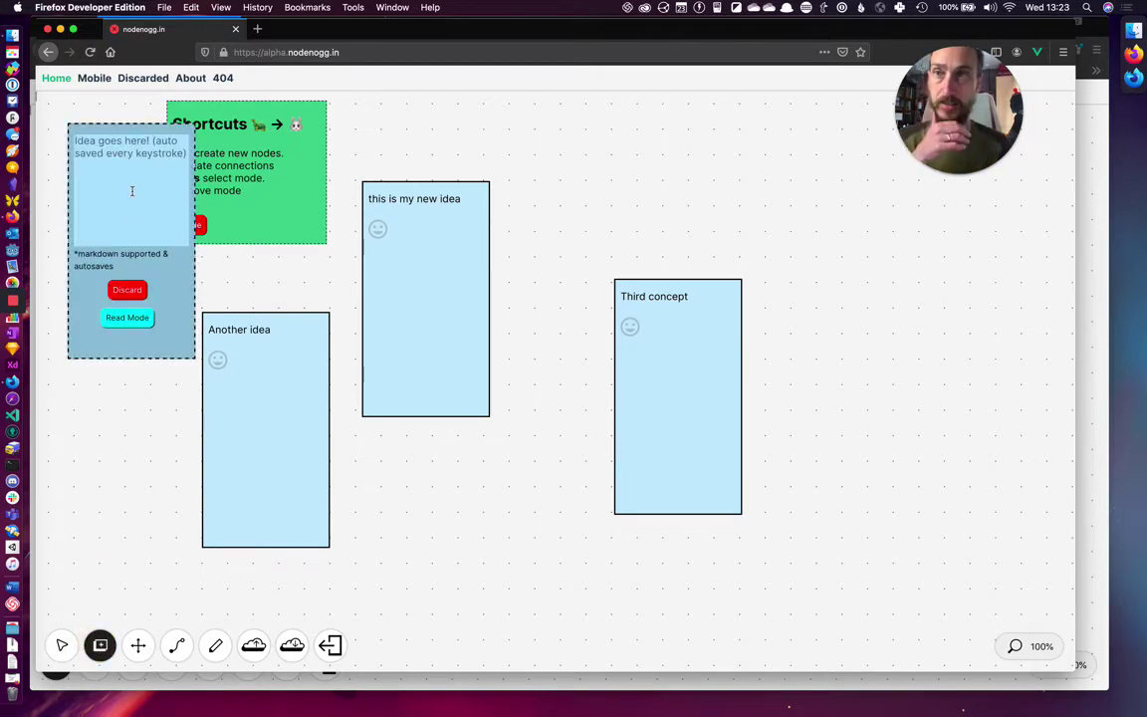
drag(166, 305, 584, 272)
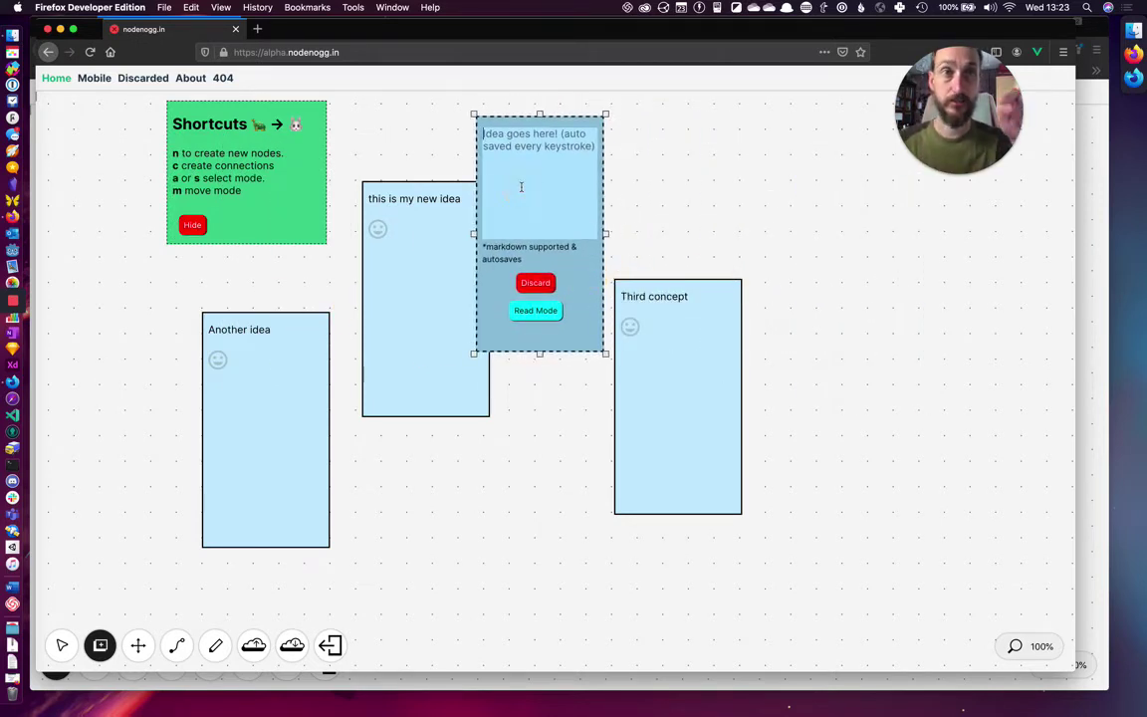
text(this is saf)
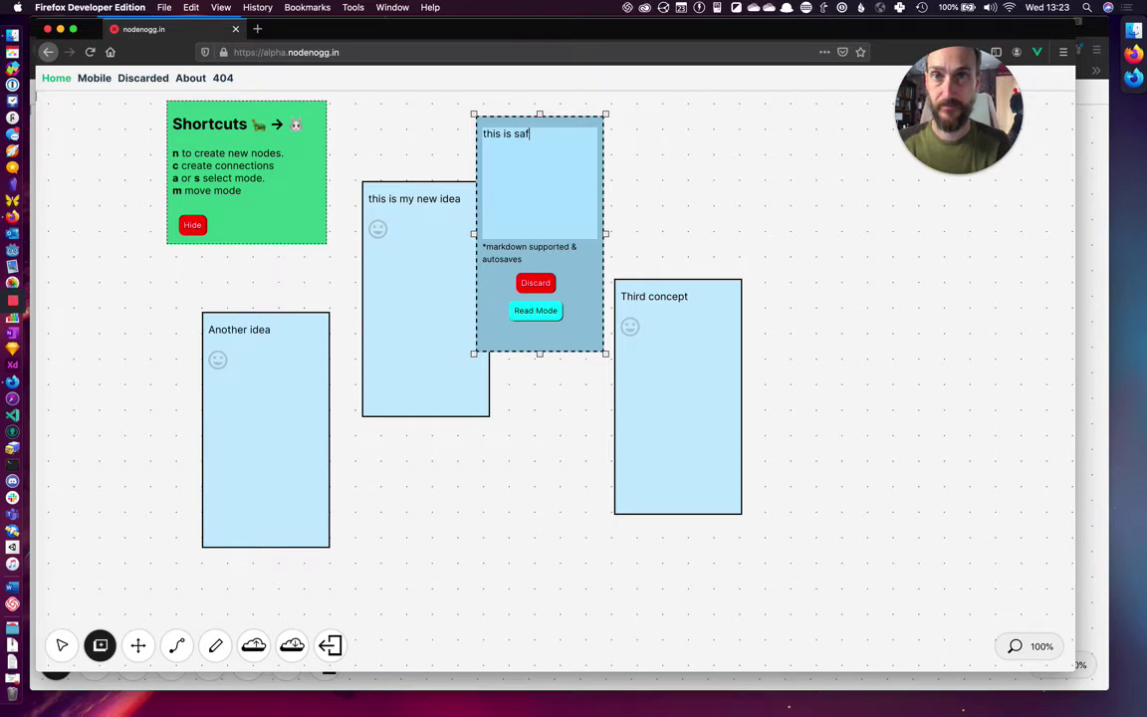
text(ru)
key(BackSpace)
text(a)
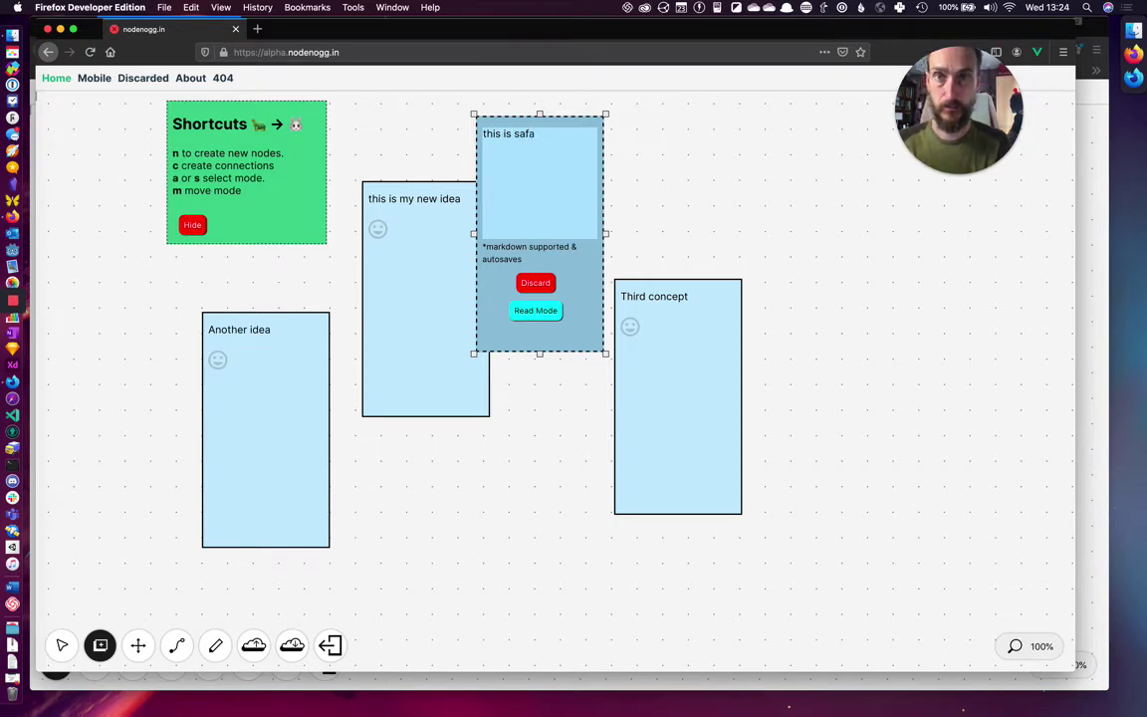
text(ri)
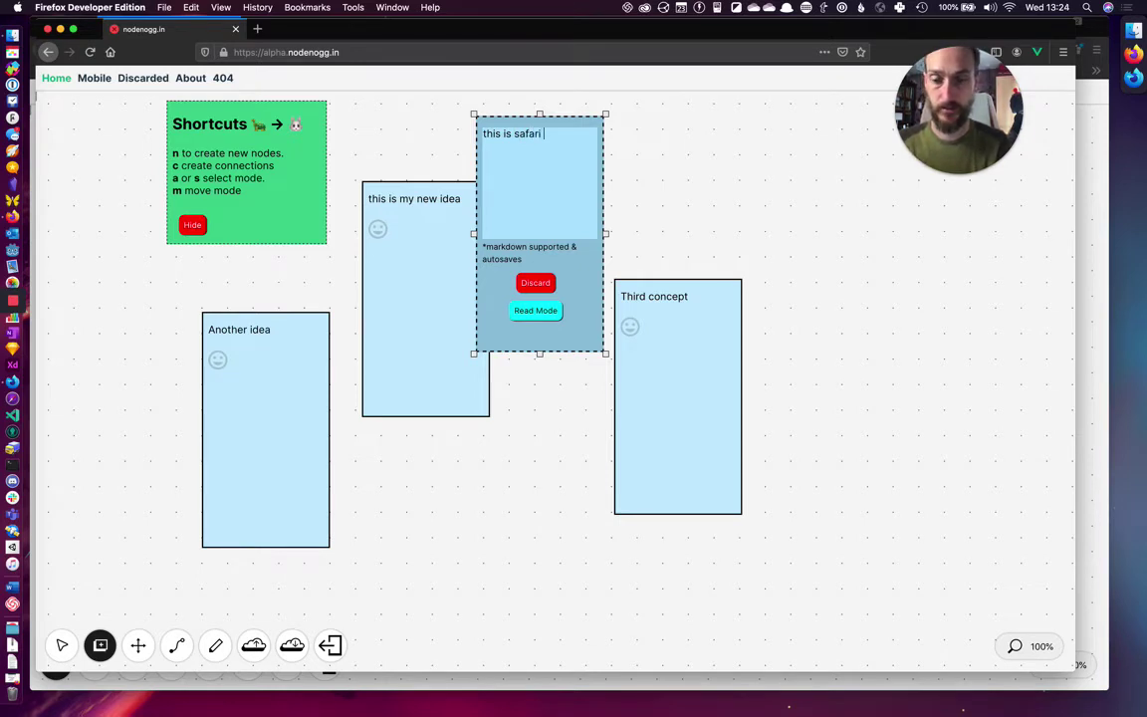
Step: Create two empty nodes, placing one below "this is safari" and one beyond "Third concept", with the Shortcuts card below the latter
click(640, 193)
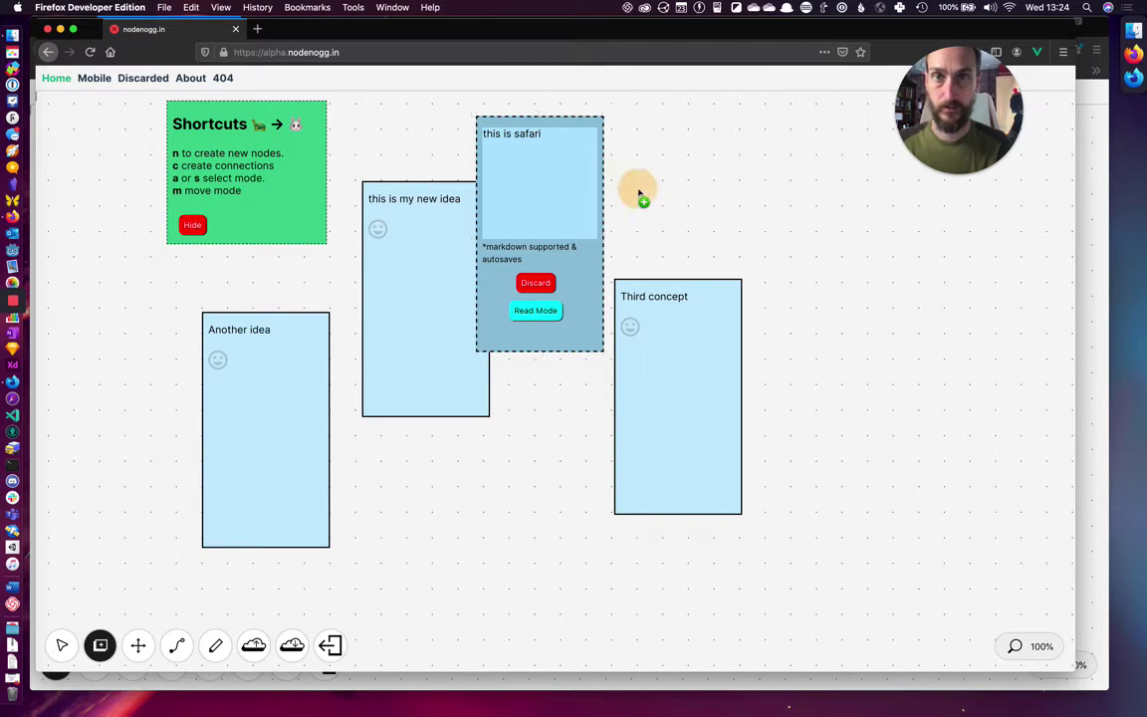
key(n)
key(n)
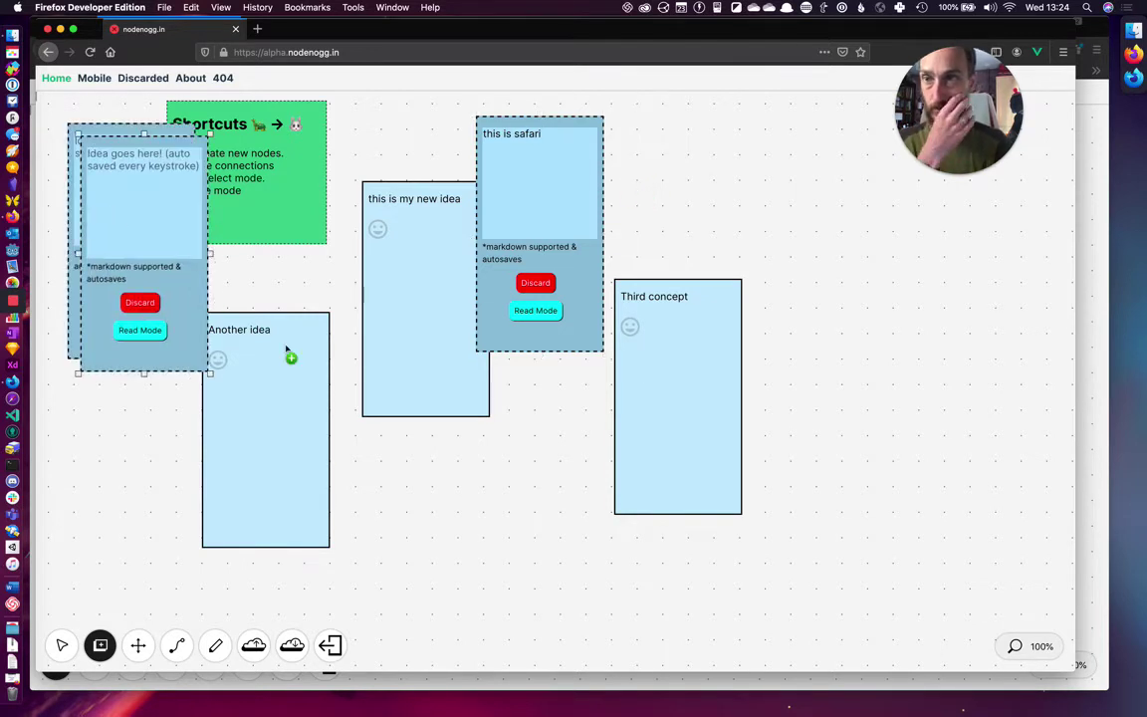
drag(195, 291, 548, 535)
drag(165, 335, 866, 345)
drag(289, 214, 901, 520)
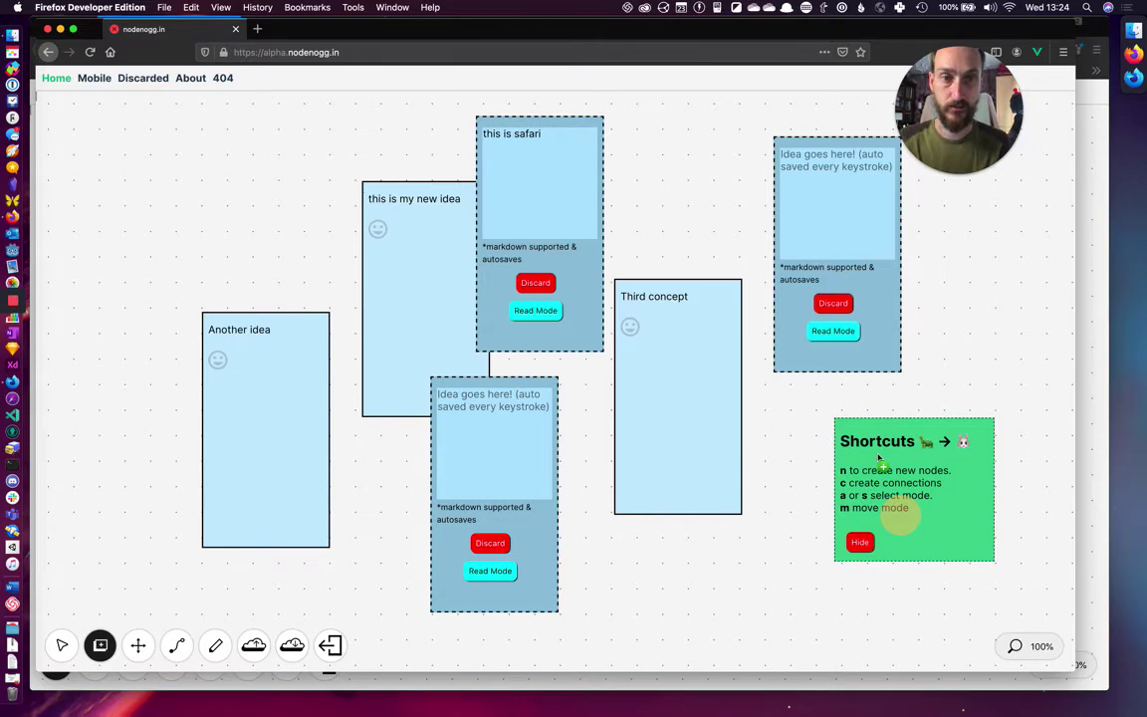
Step: Switch to the regular Firefox window, move the Shortcuts card beside the rightmost empty node and hide it
key(super+Tab)
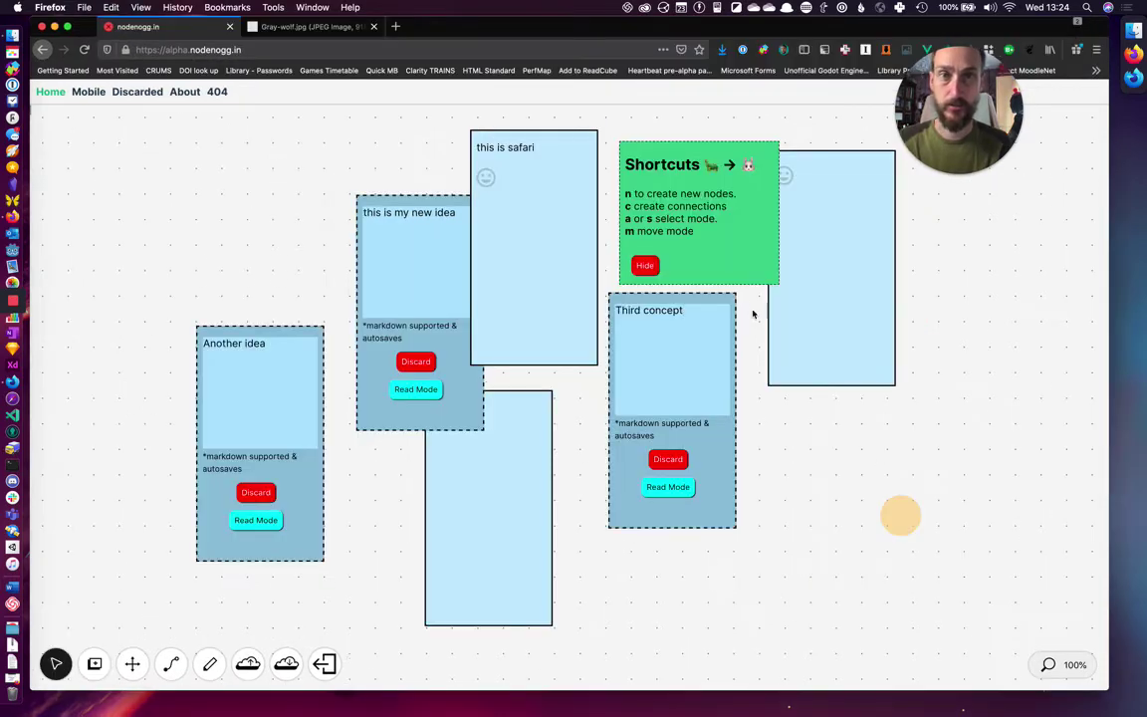
drag(739, 249, 1036, 291)
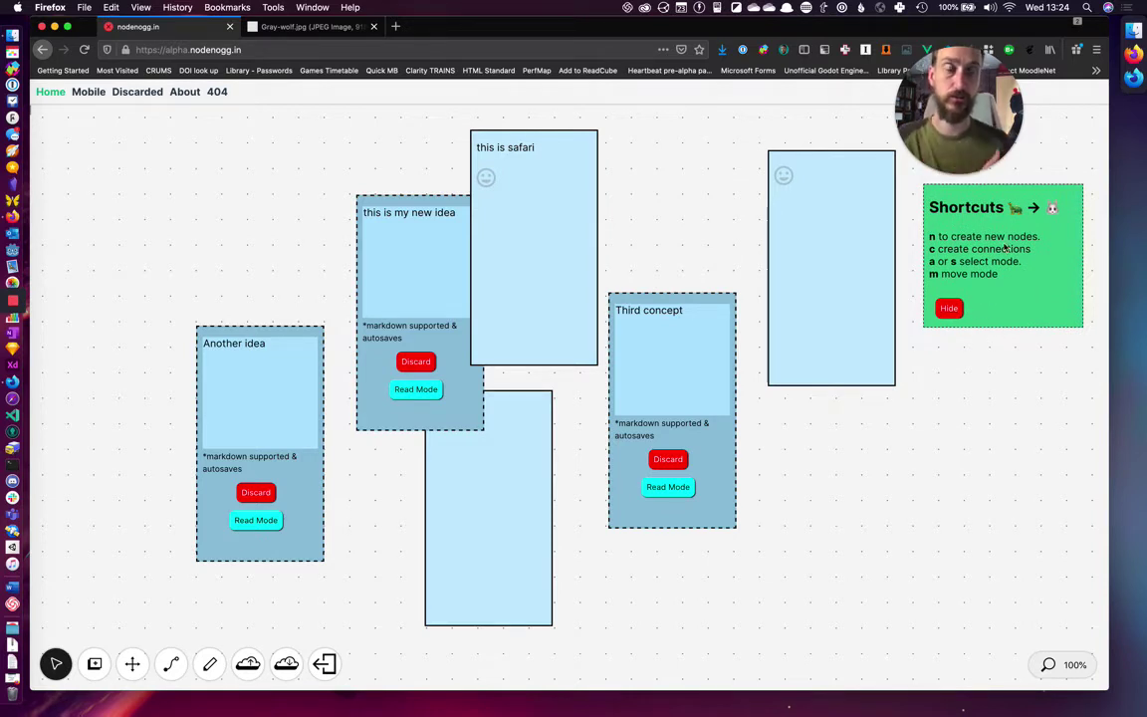
click(946, 308)
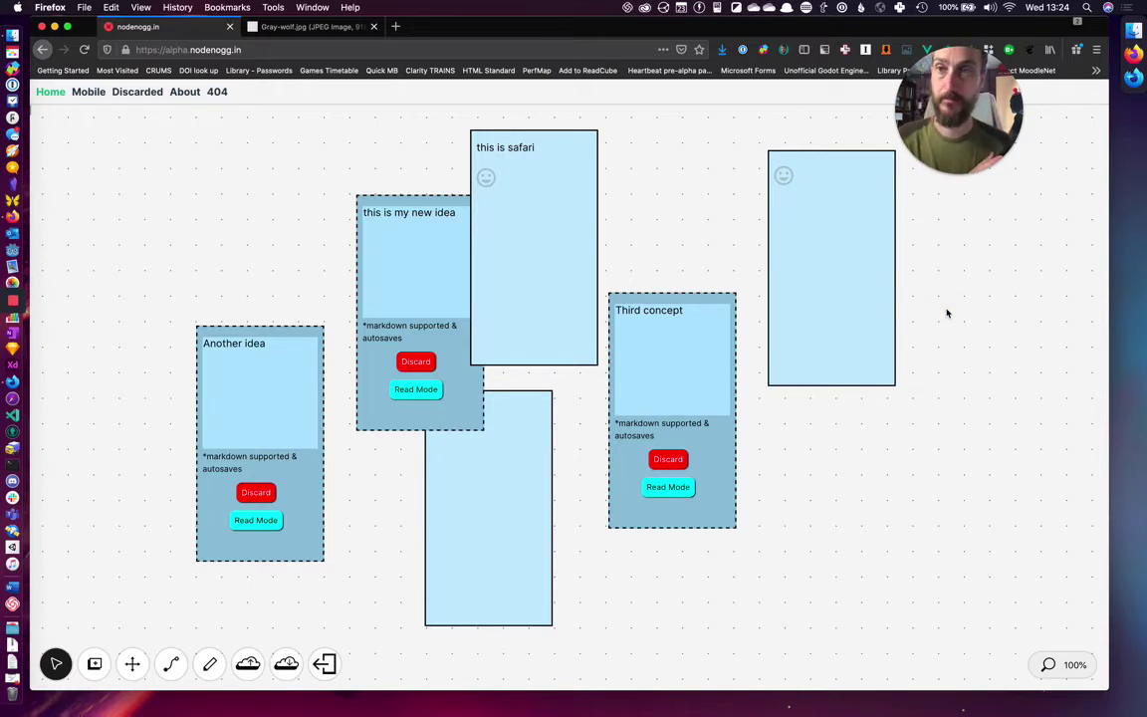
Step: Move the "Another idea" and "this is my new idea" nodes up and to the left, clear of the "this is safari" node
drag(311, 472, 233, 331)
drag(398, 304, 362, 274)
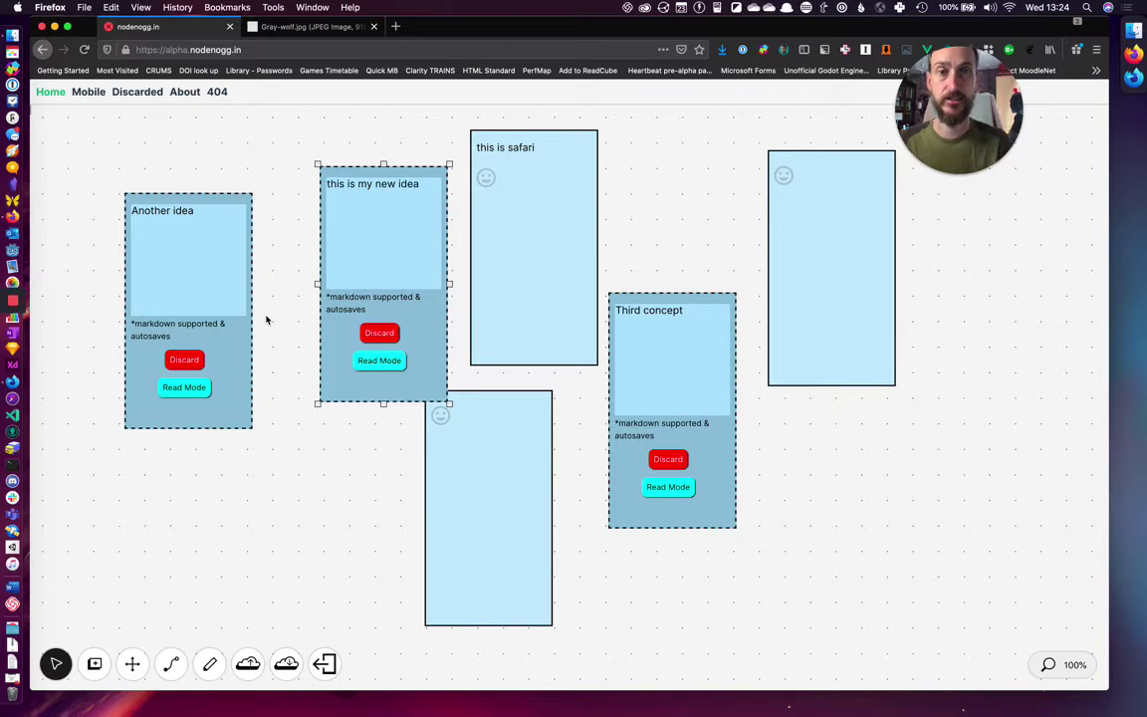
Step: Show the nodes in the Mobile list mode and create an empty node there
click(95, 95)
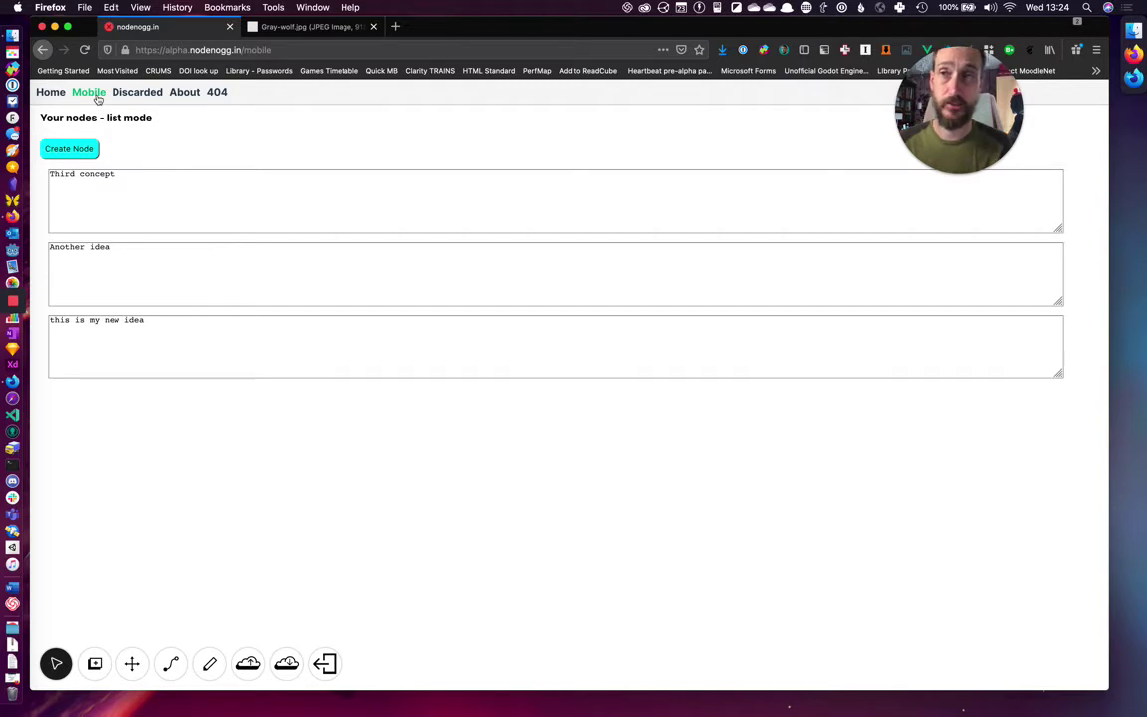
click(63, 149)
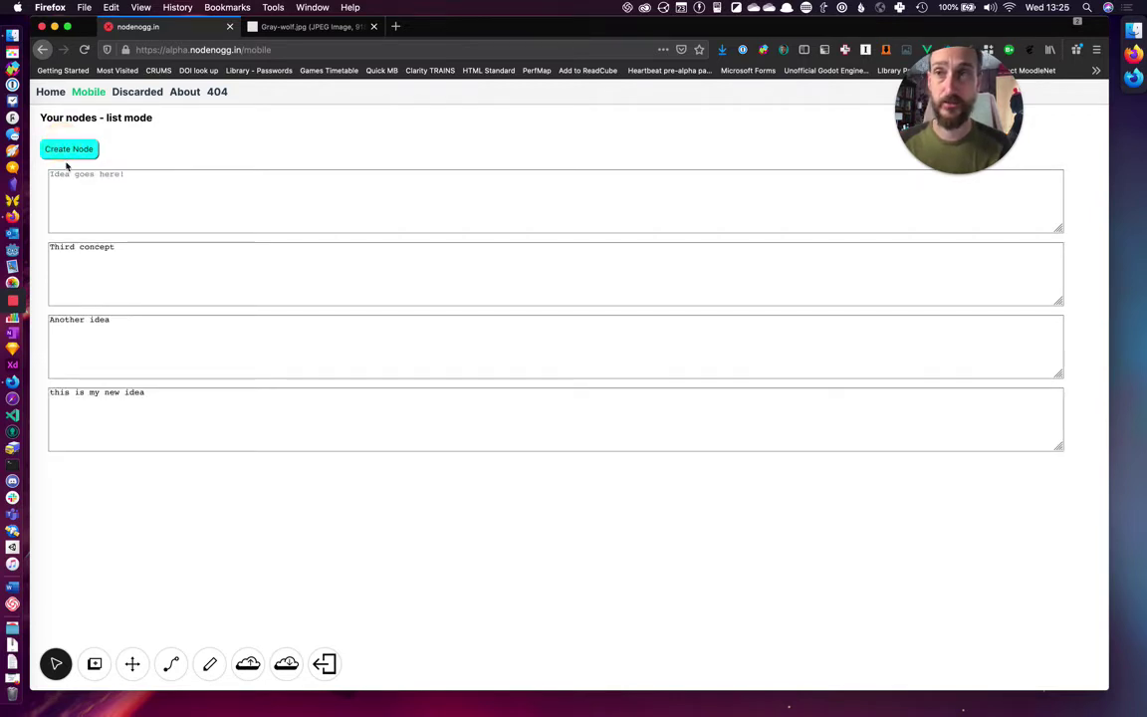
click(63, 178)
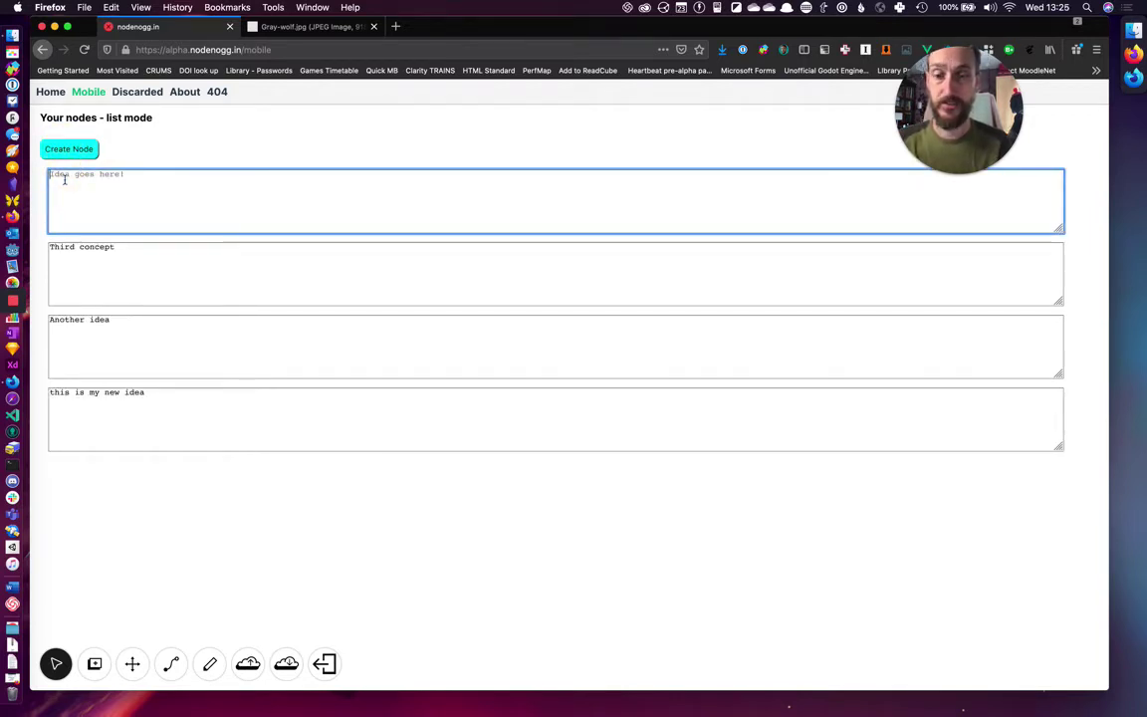
text(link)
key(BackSpace)
key(BackSpace)
key(BackSpace)
key(BackSpace)
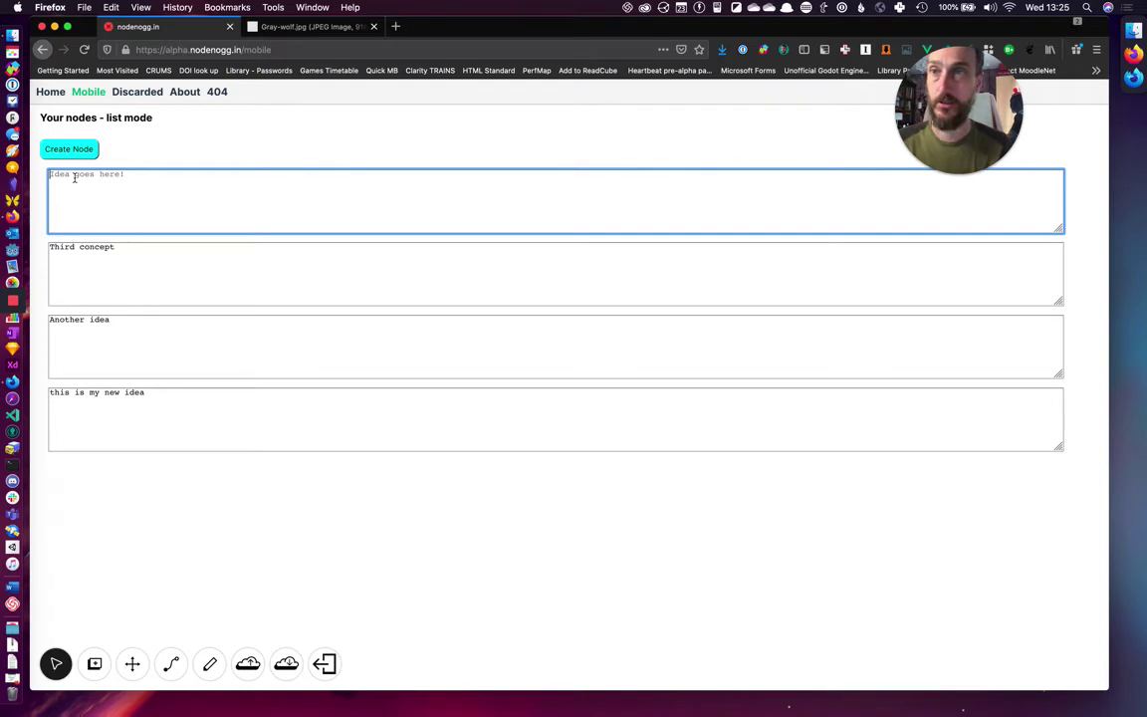
Step: Enter "this is a quick" in the new empty node of the list
text(this is an)
key(BackSpace)
key(BackSpace)
text(a quick)
Step: Create a further node in the list and enter "this is another" in it
click(61, 151)
click(95, 173)
text(this is another)
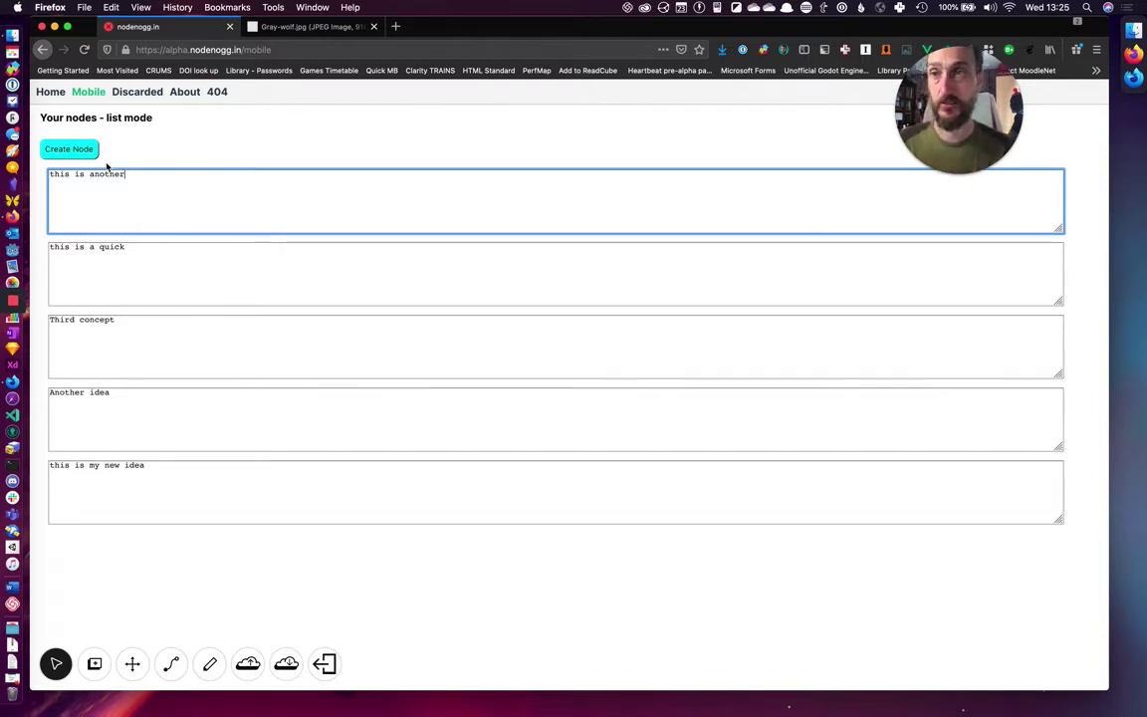
Step: Return to the Home canvas and move "this is another" below "this is my new idea" and "this is a quick" lower down
click(58, 97)
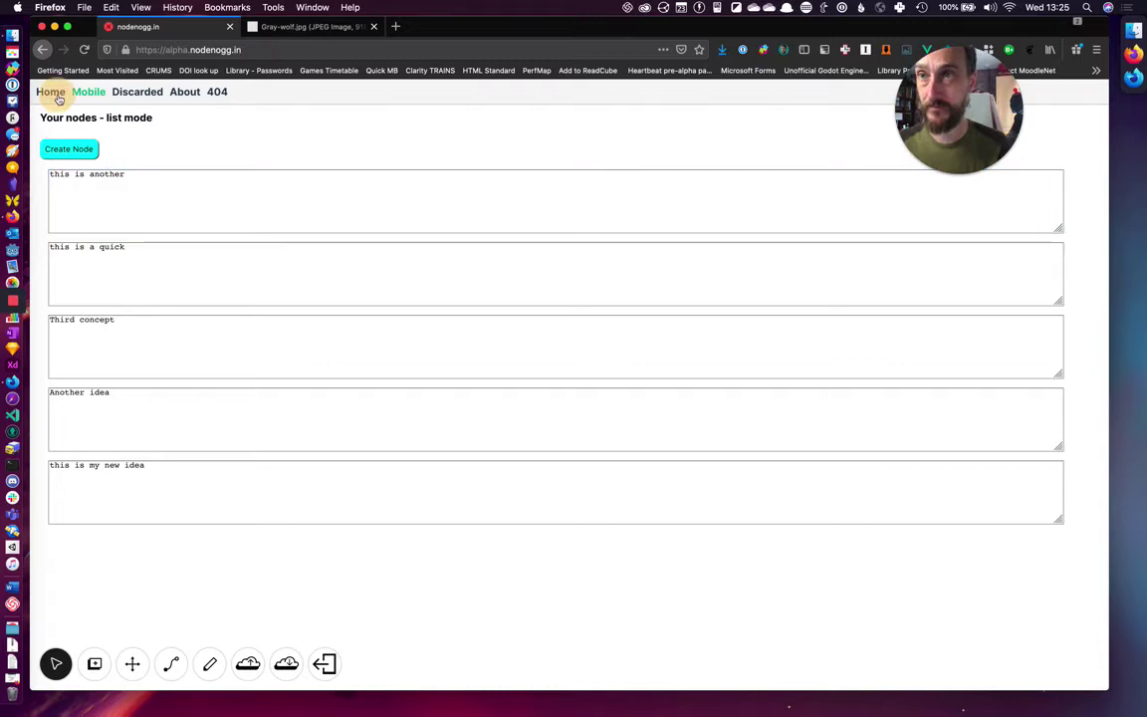
drag(194, 307, 372, 551)
drag(185, 318, 179, 463)
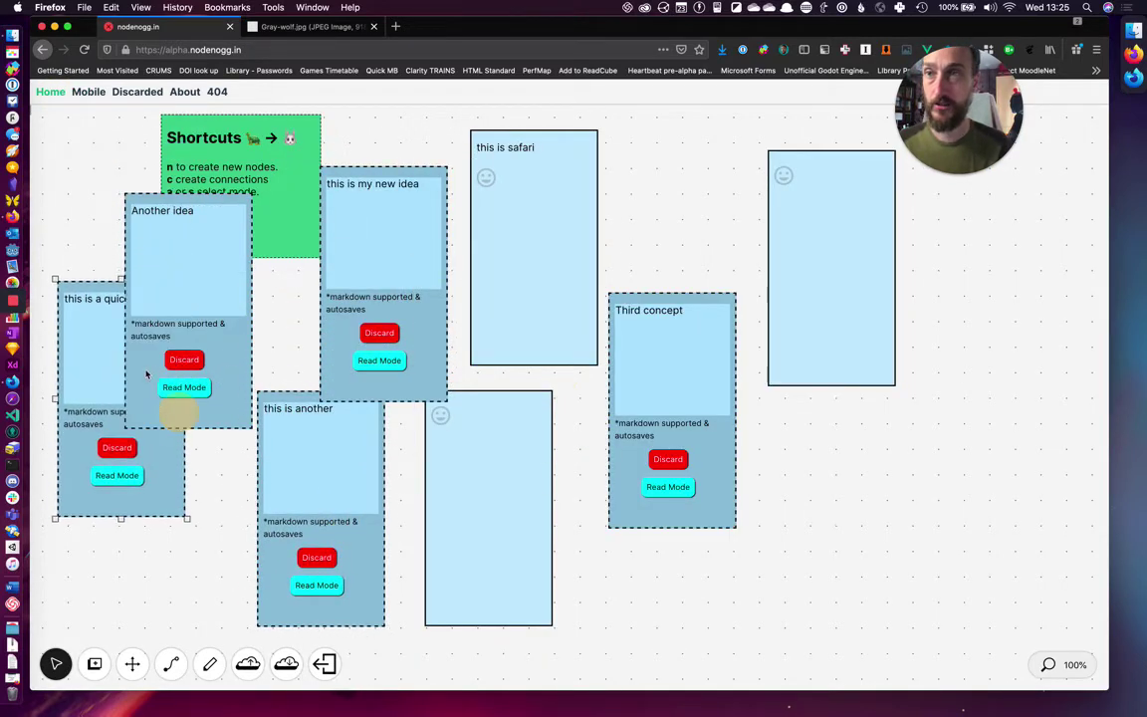
Step: Add the markdown lines "### header 3" and "**bold** or *italic" to the "Another idea" node and switch it to read mode
click(197, 283)
text(### headline)
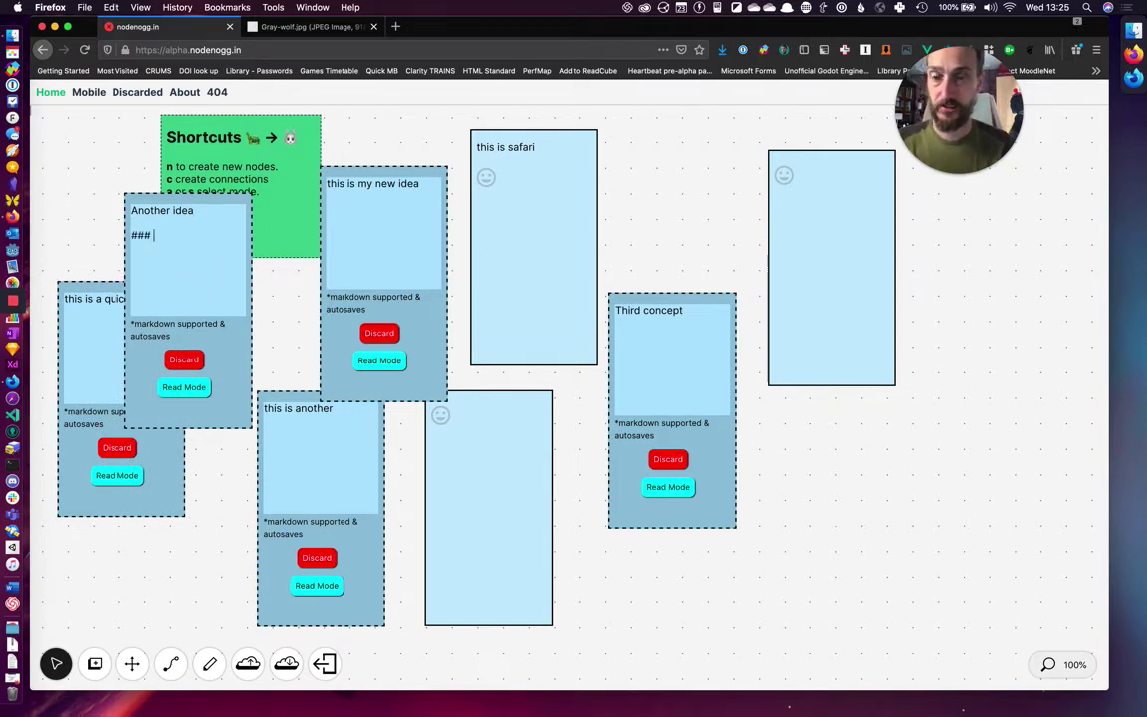
key(BackSpace)
key(BackSpace)
key(BackSpace)
key(BackSpace)
text(er)
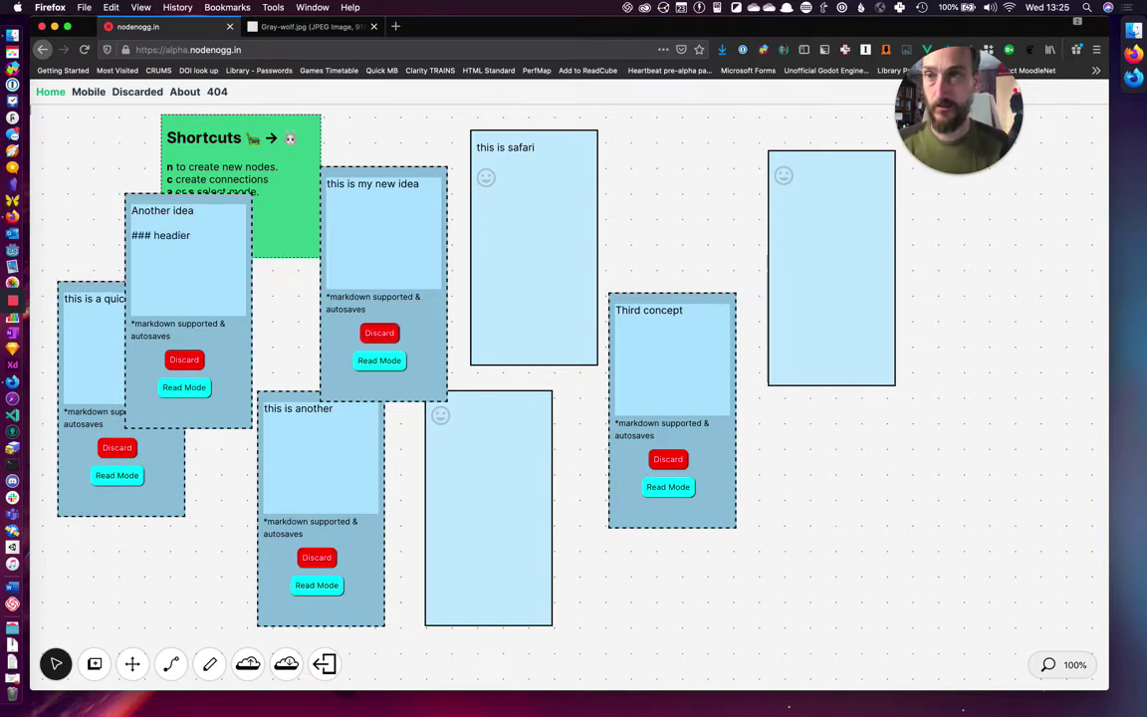
text( 3)
key(Return)
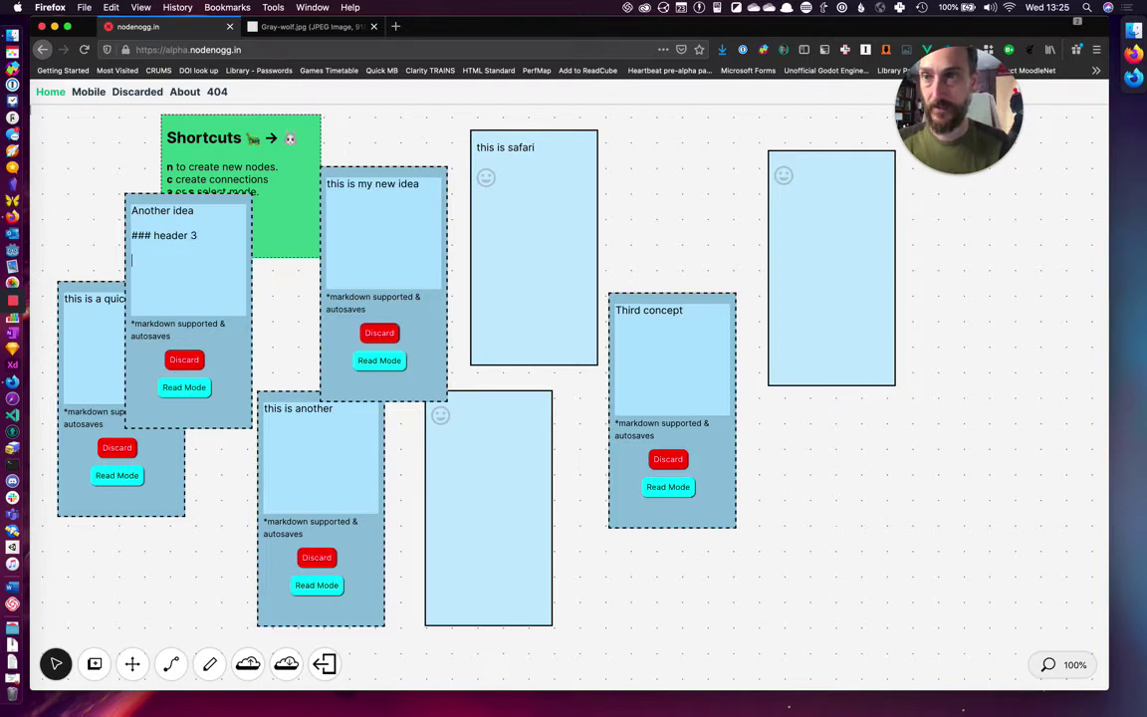
text(**bold** )
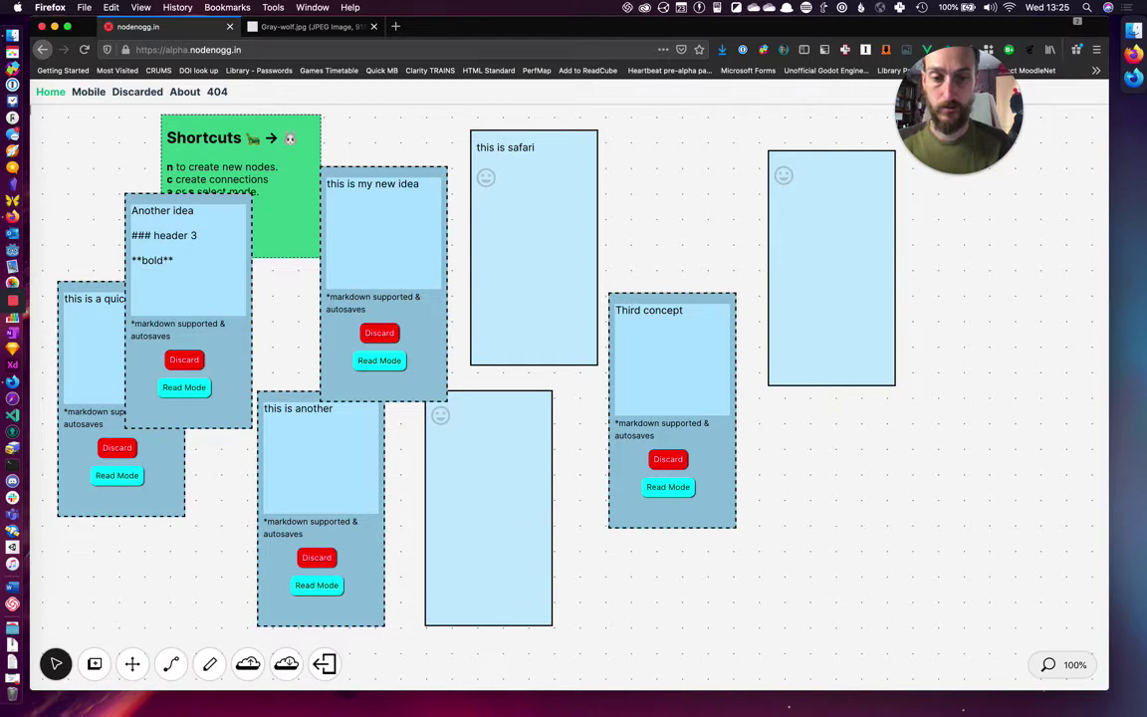
text(or *italic)
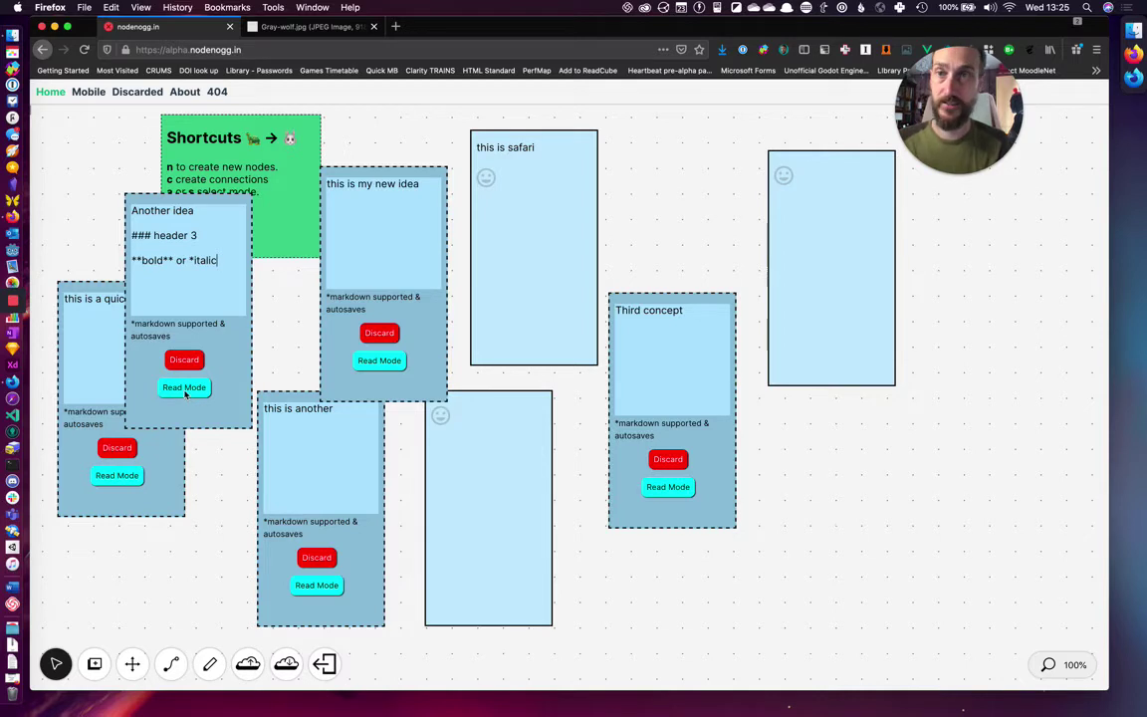
click(184, 389)
Step: Rearrange the canvas: "Another idea" beside "this is safari", "Third concept" beneath it, and the Shortcuts card below the rightmost empty node
drag(239, 340, 730, 267)
drag(704, 448, 697, 569)
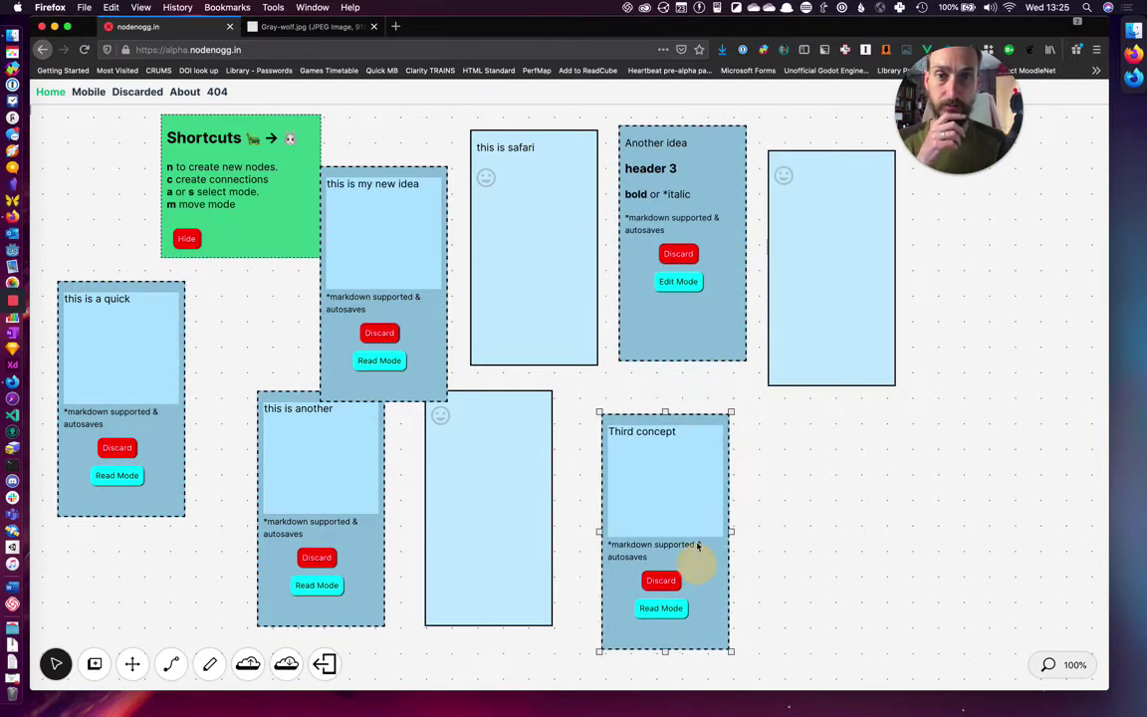
drag(259, 254, 939, 581)
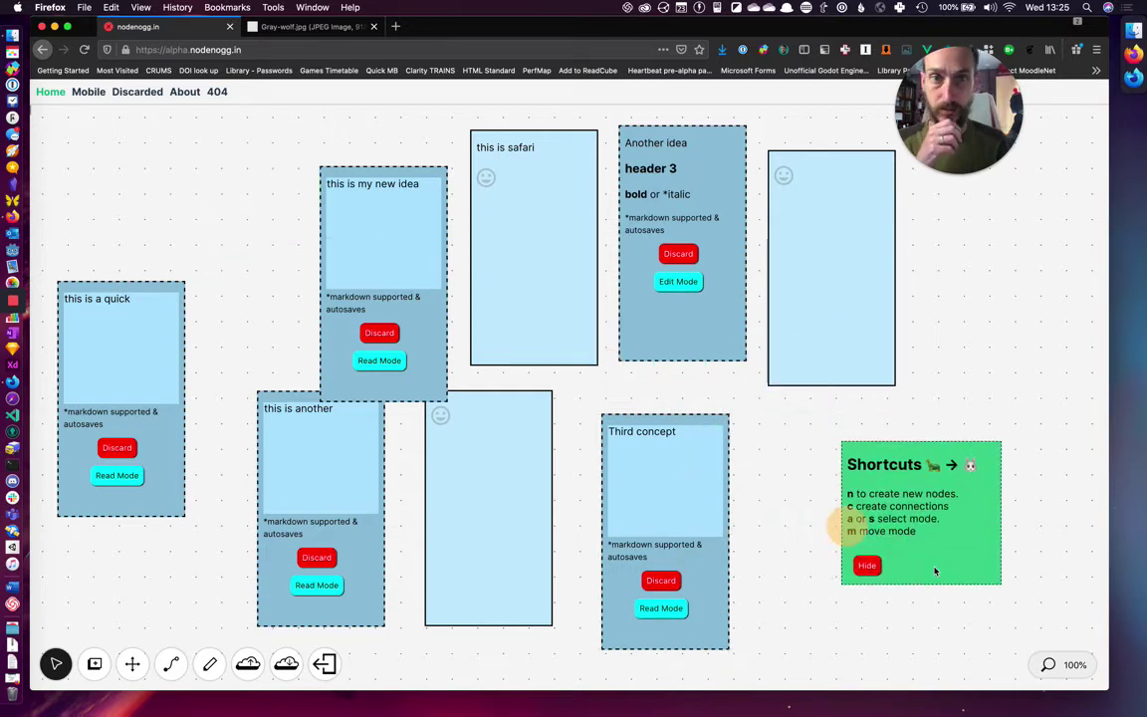
click(356, 258)
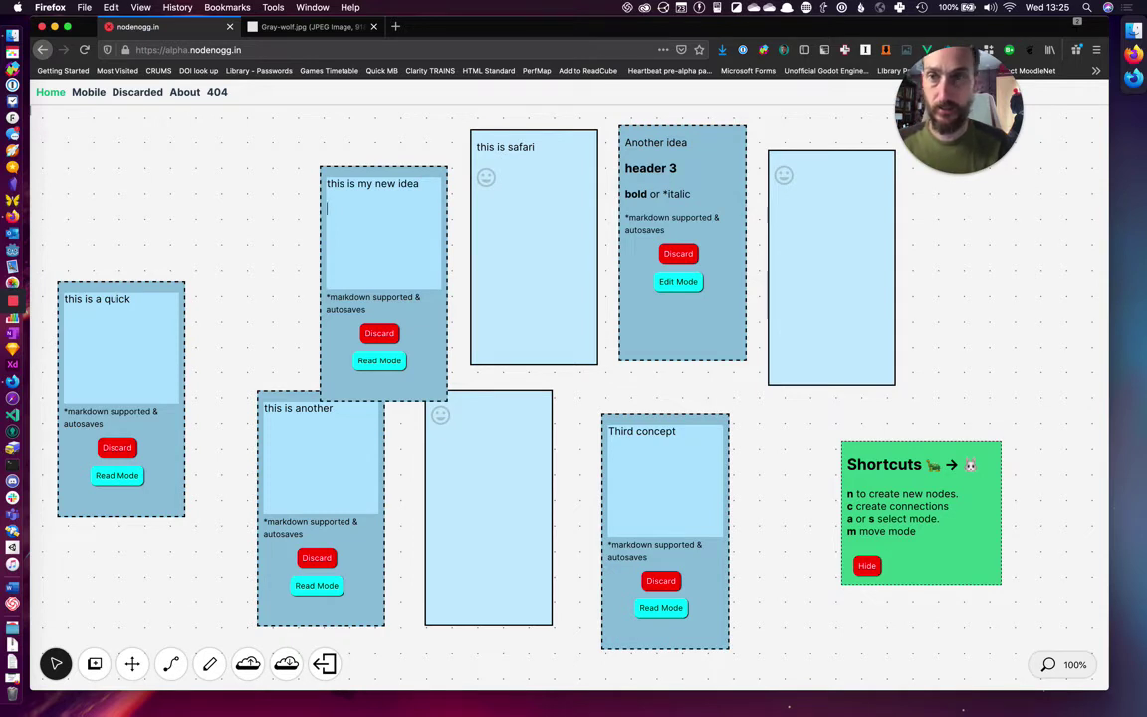
text([]())
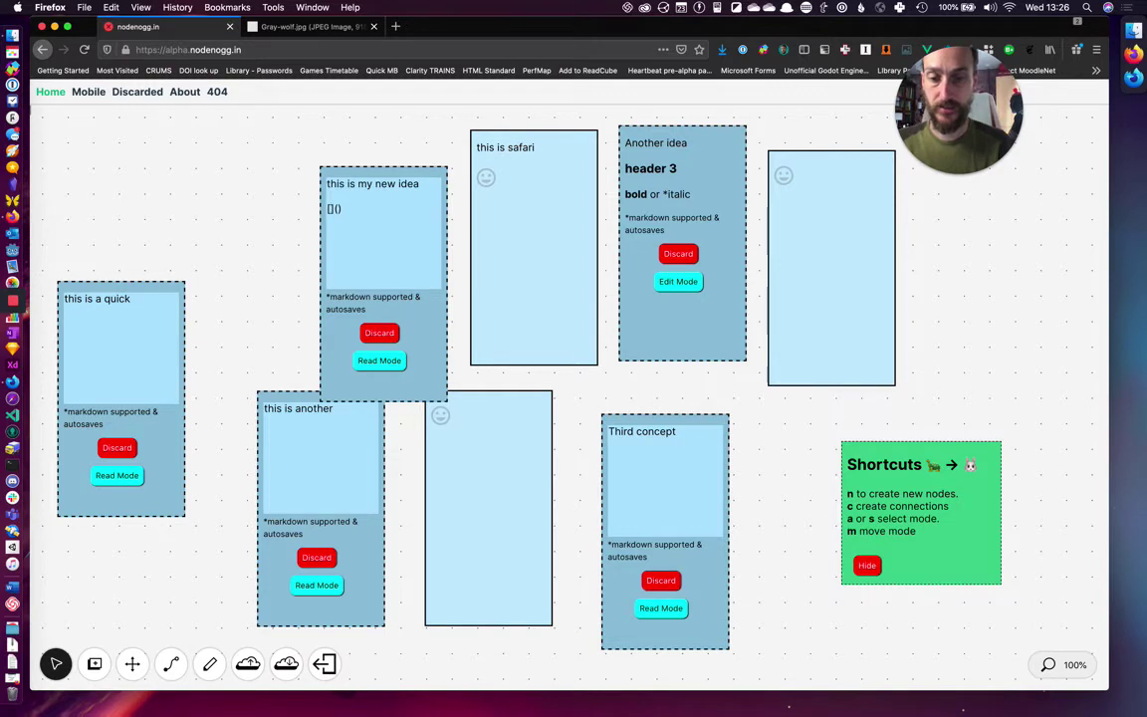
text(URL)
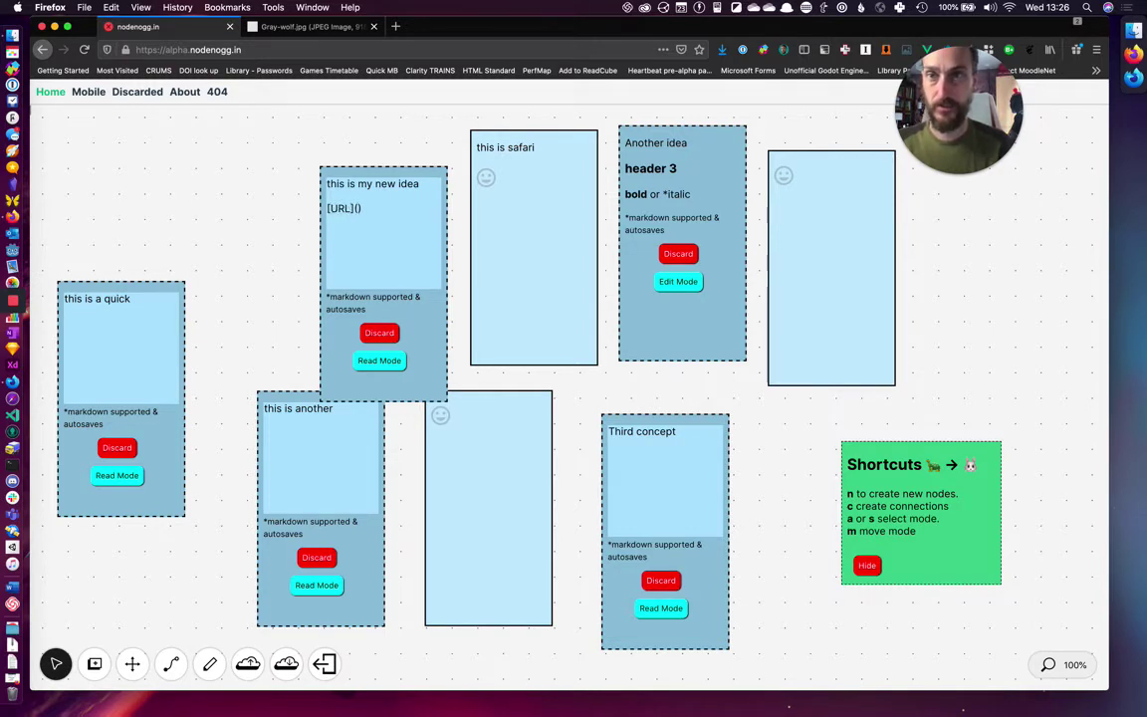
text(https://)
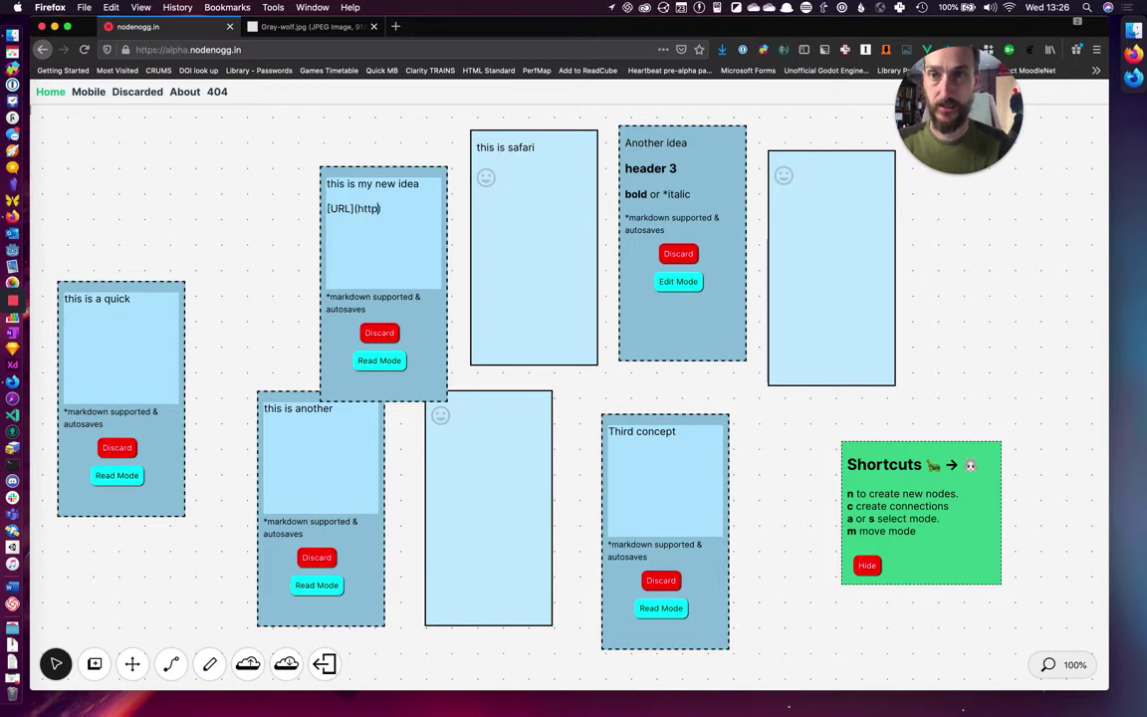
text(bbc.co.uk)
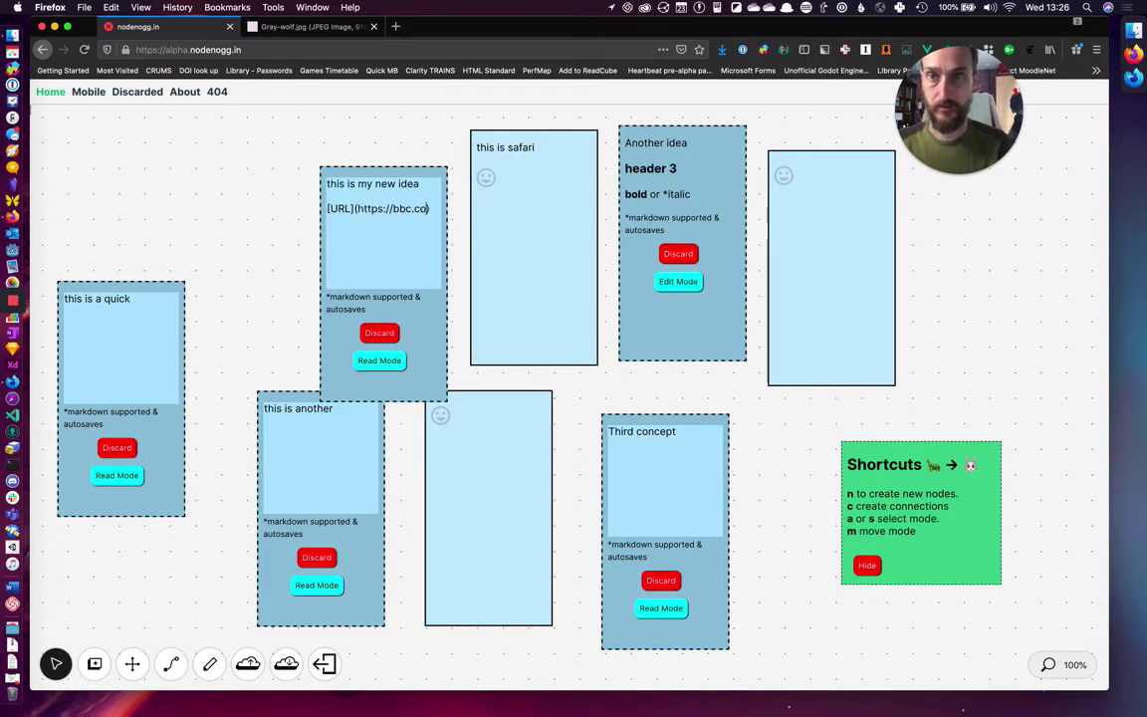
click(371, 360)
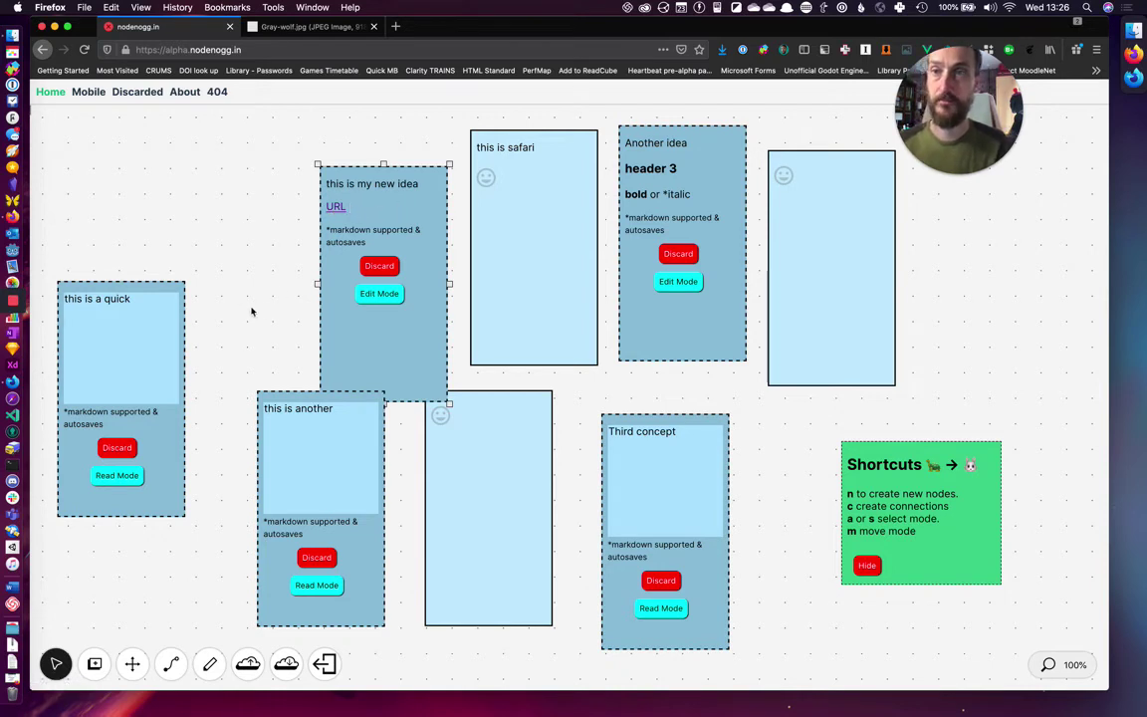
Step: Add the markdown image placeholder "![alt text]()" on a new paragraph in the "this is a quick" node
click(159, 315)
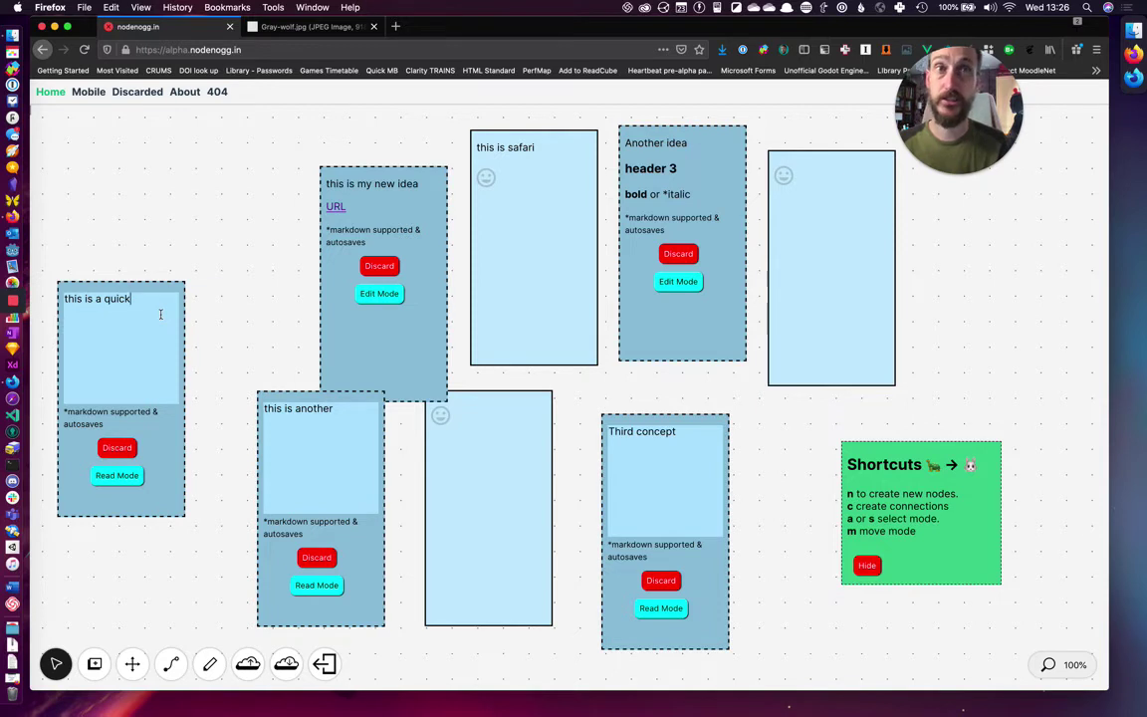
key(Return)
key(Return)
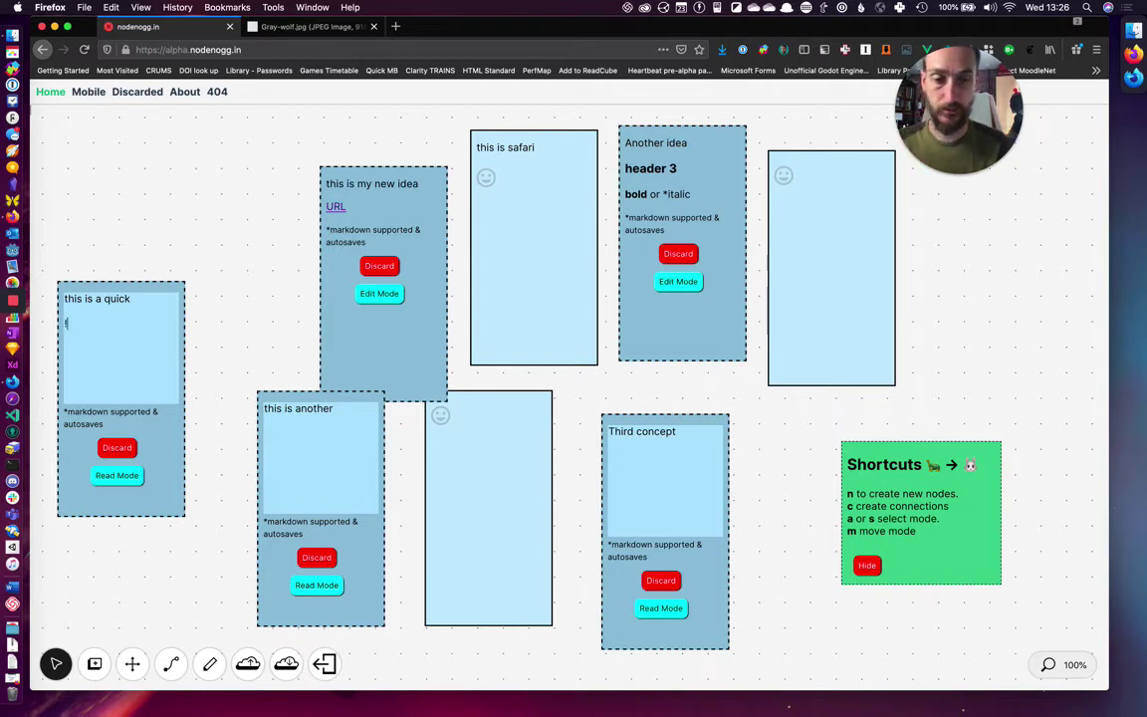
text(![])
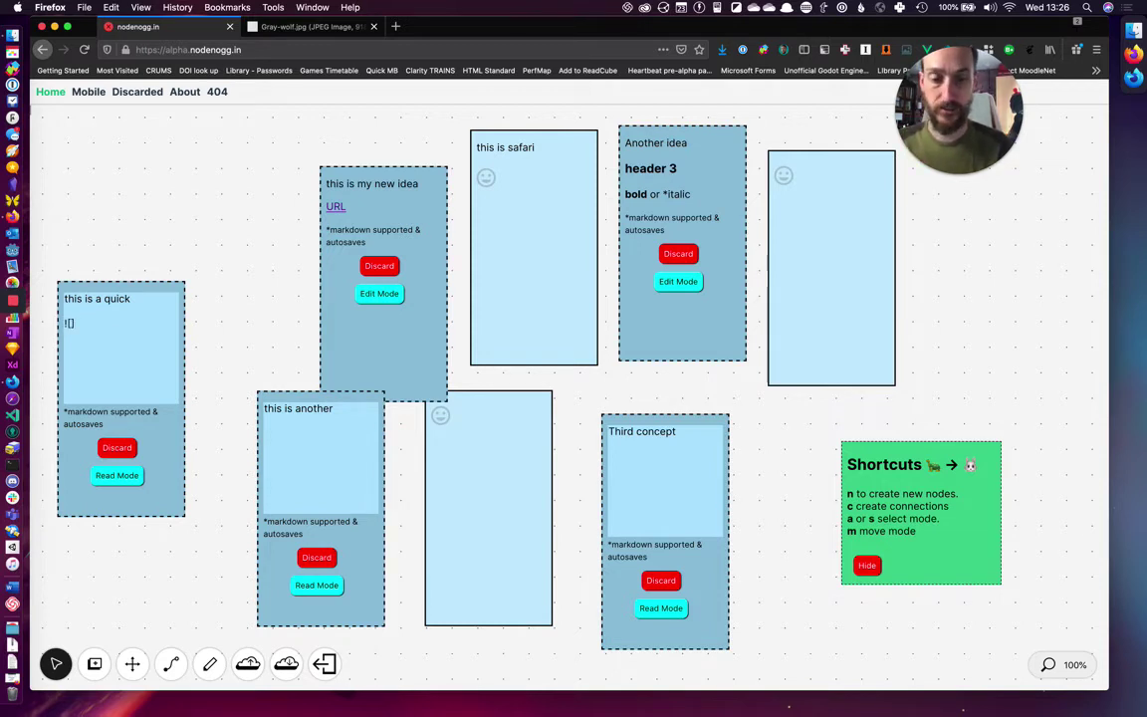
key(Left)
text(alt text)
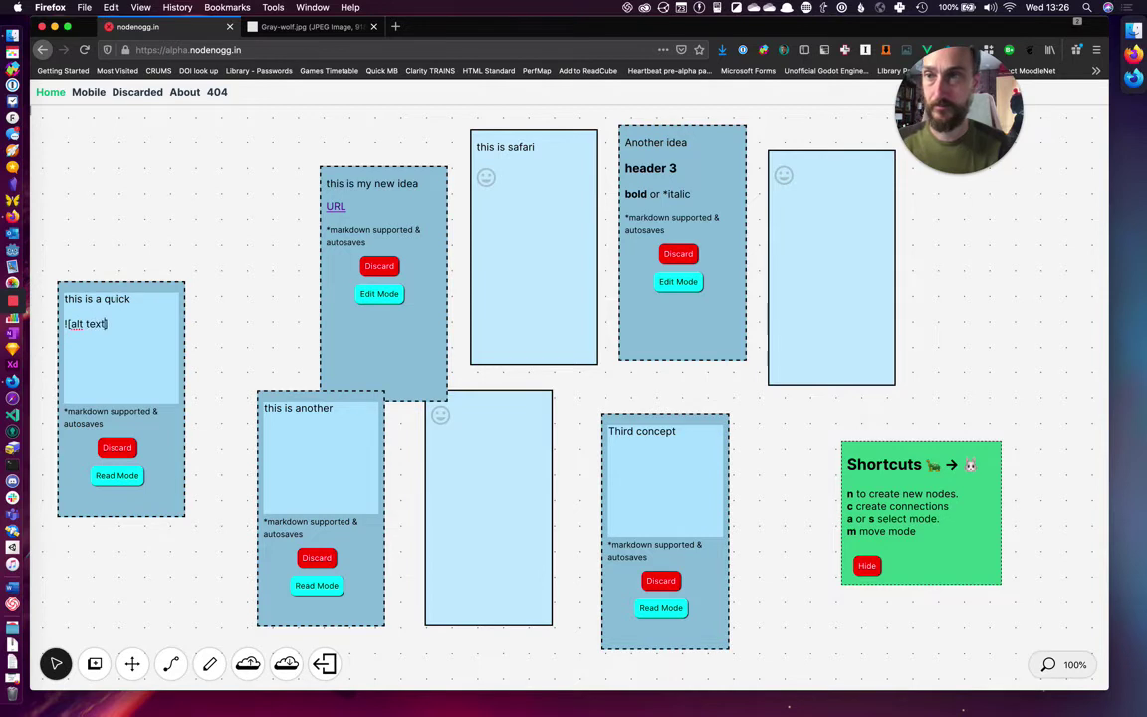
key(Right)
text(())
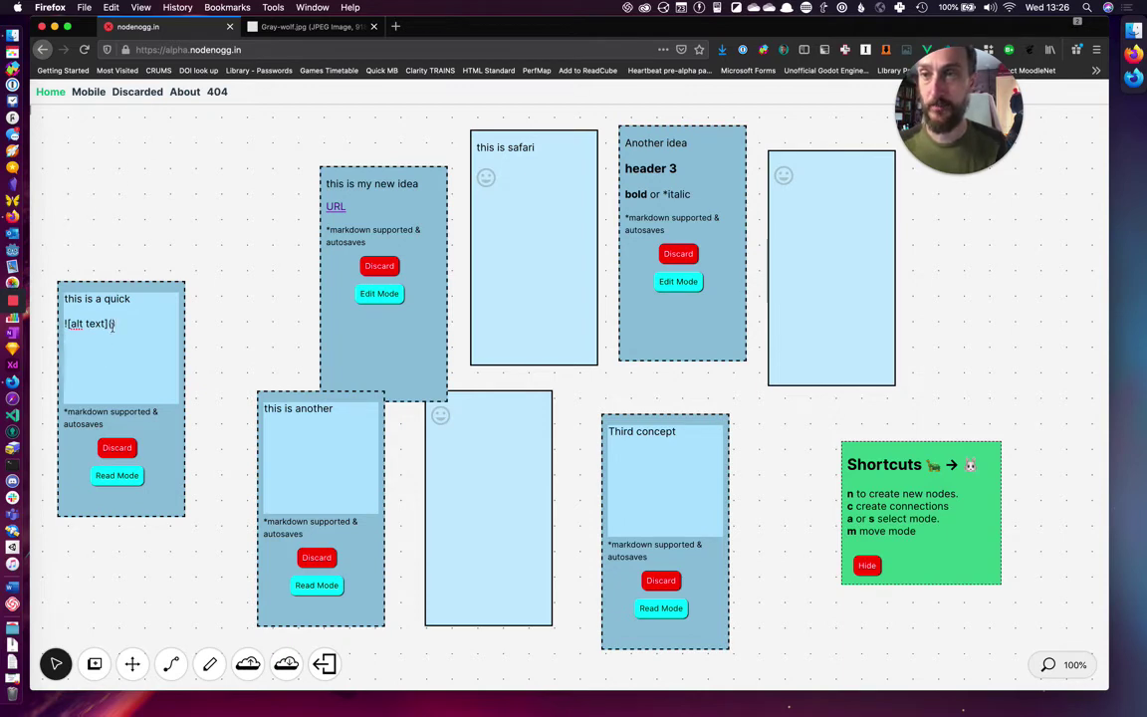
Step: Copy the web address of the open Gray-wolf.jpg image and paste it between the parentheses of the markdown image placeholder
click(313, 28)
click(450, 50)
key(super+c)
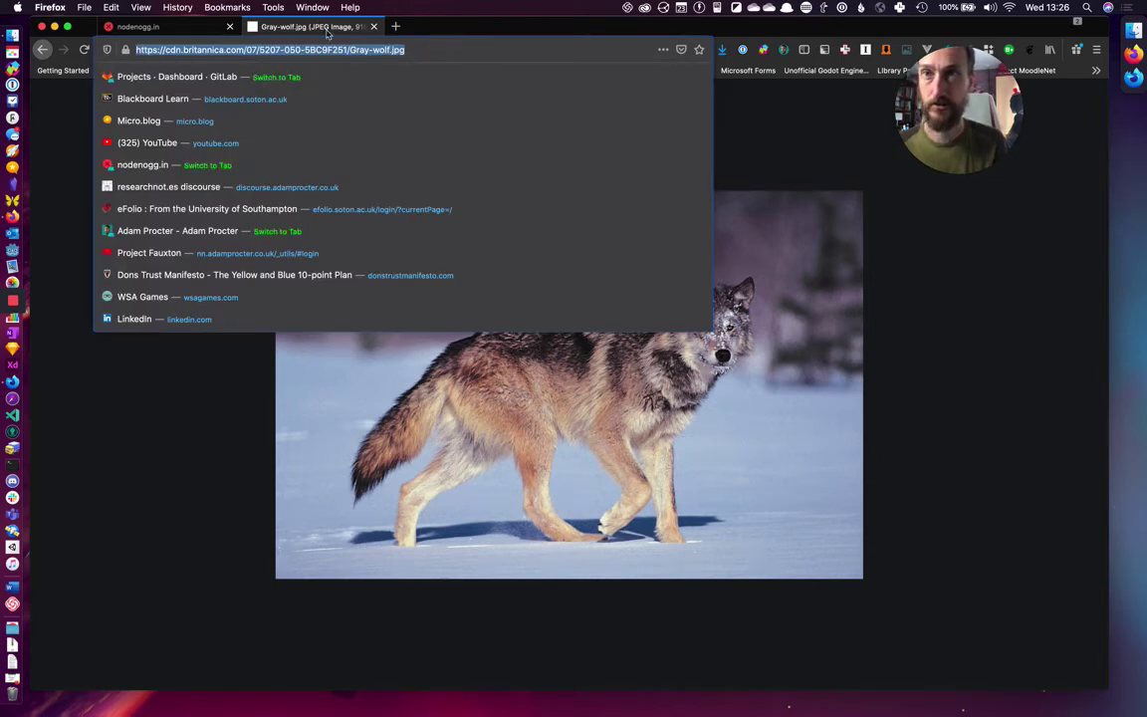
click(183, 29)
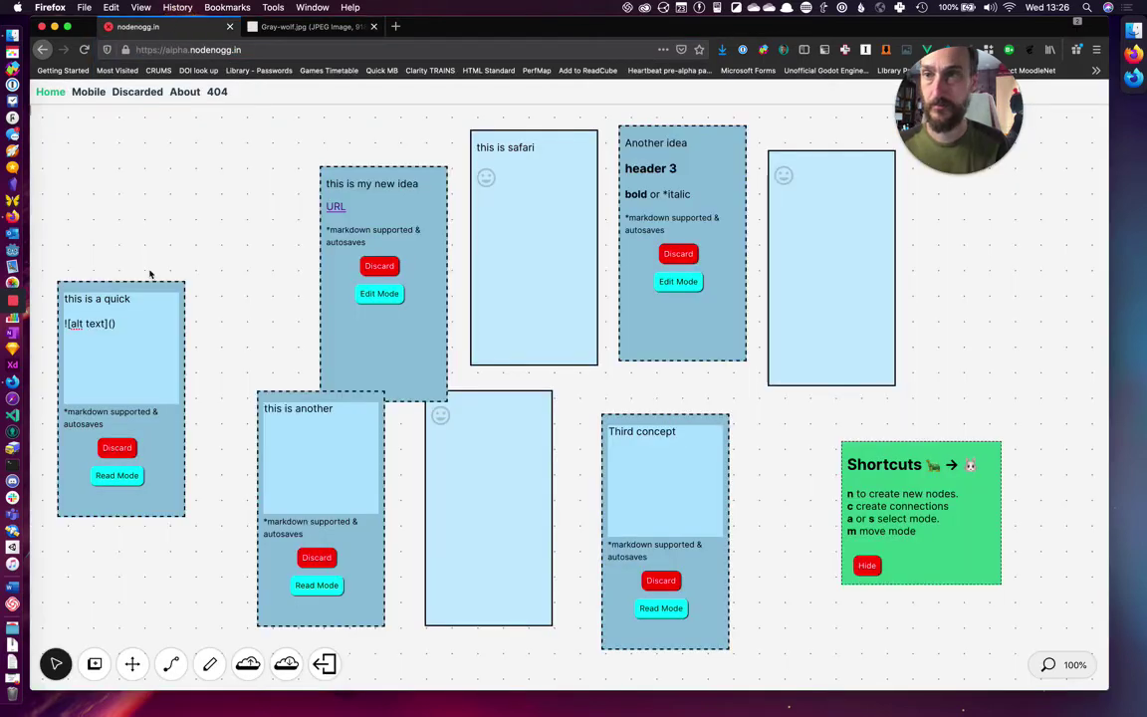
key(super+v)
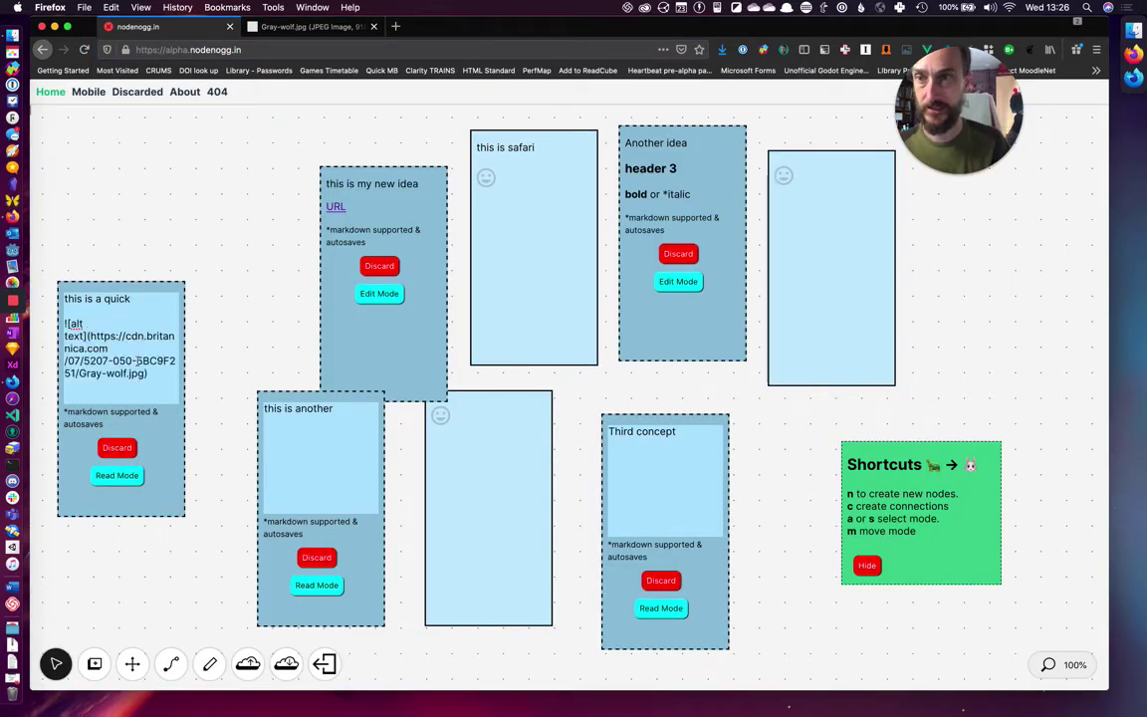
Step: Add the line "IMAGE credit Britannica" below the image markdown and switch the "this is a quick" node to read mode
key(Return)
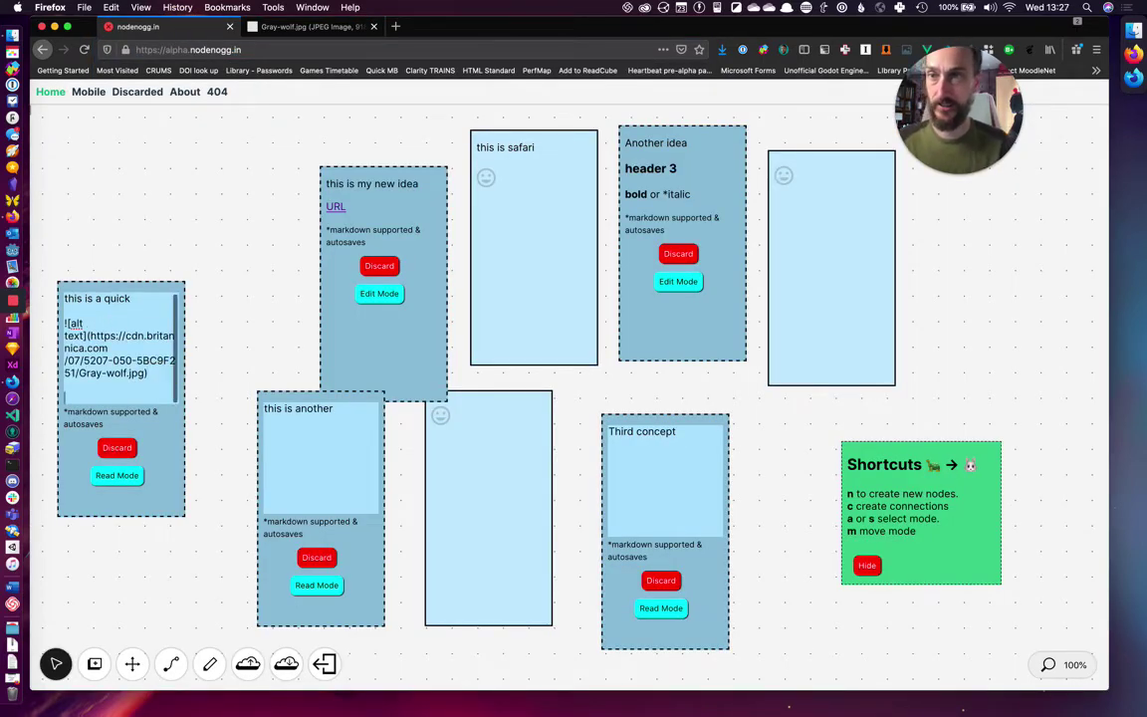
text(IMAGE)
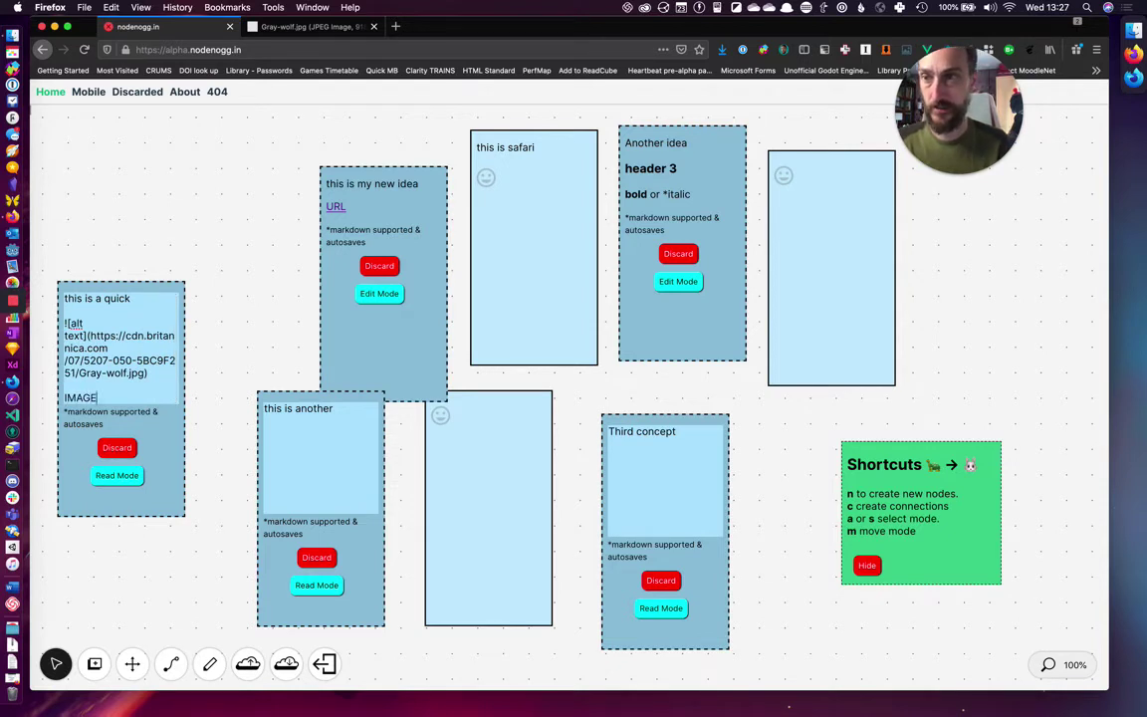
text( cred)
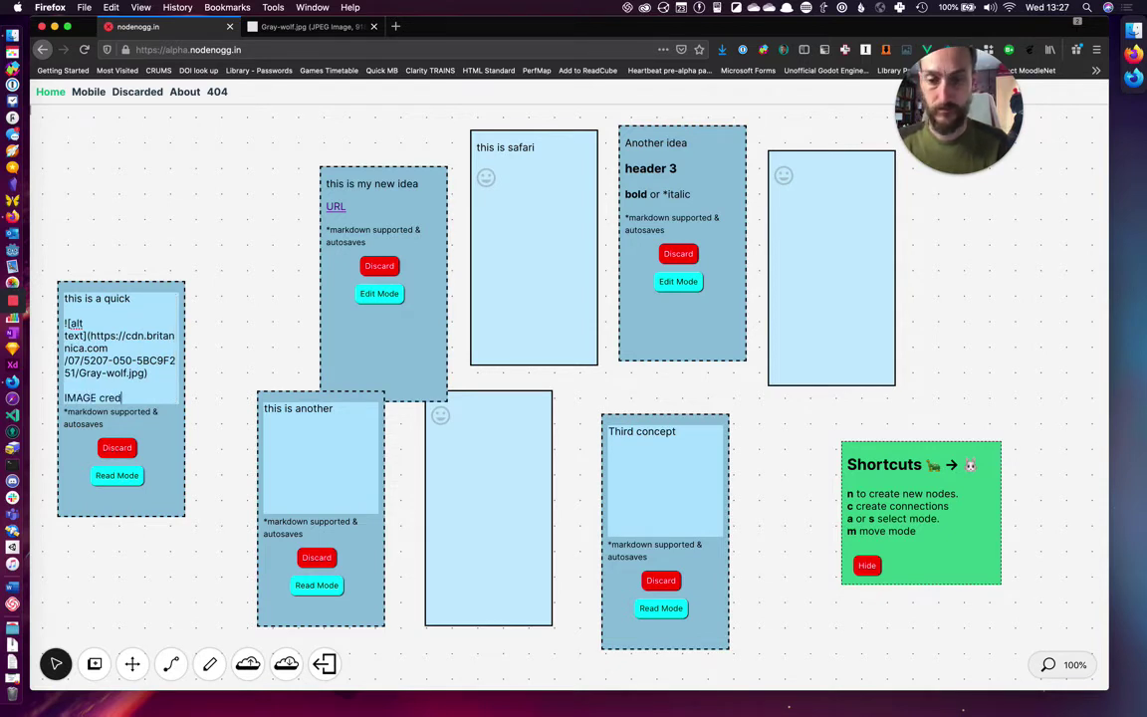
text(it  Britna)
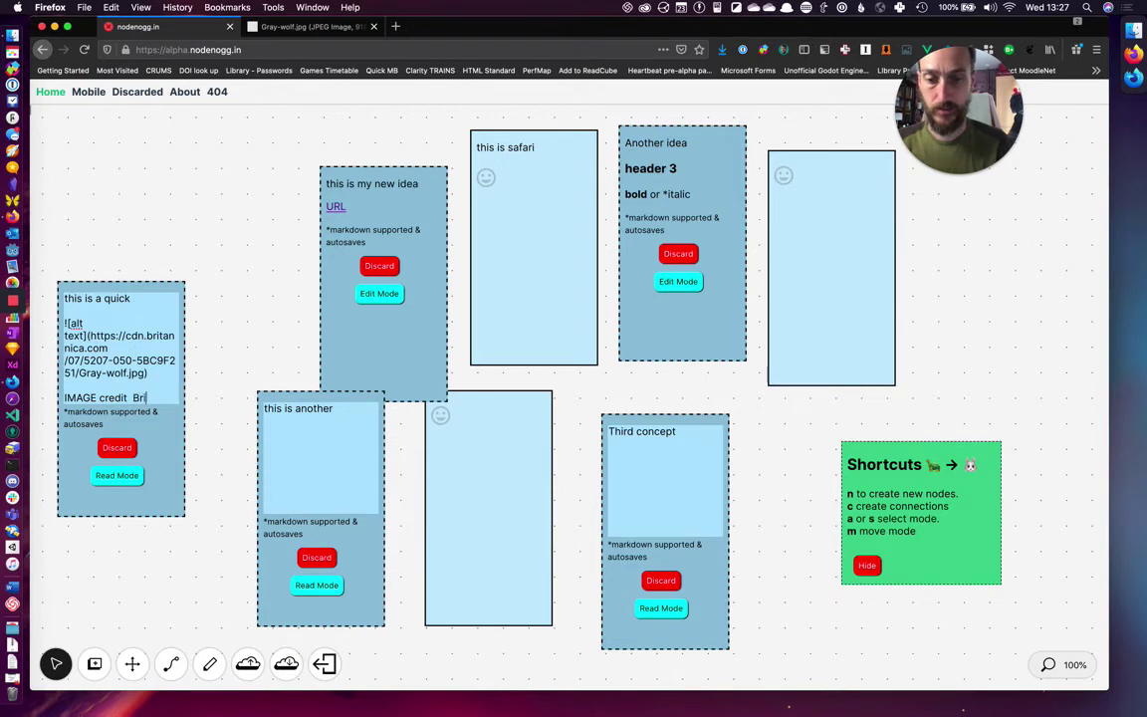
key(BackSpace)
key(BackSpace)
text(nicca)
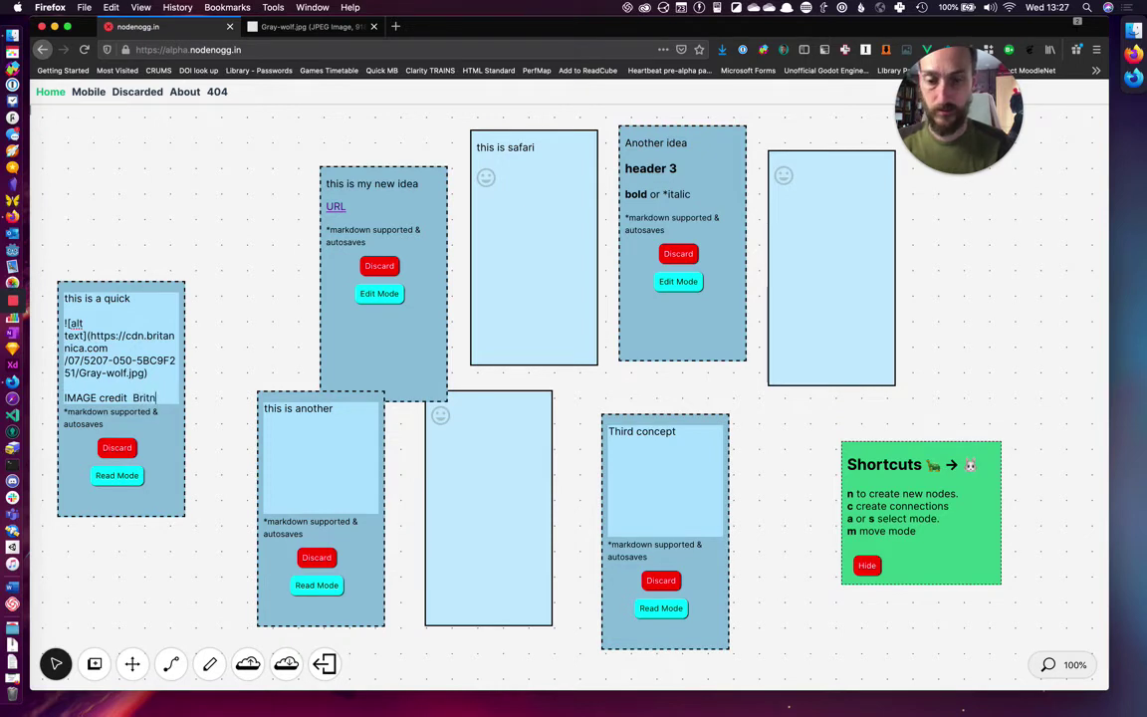
right_click(145, 396)
click(165, 399)
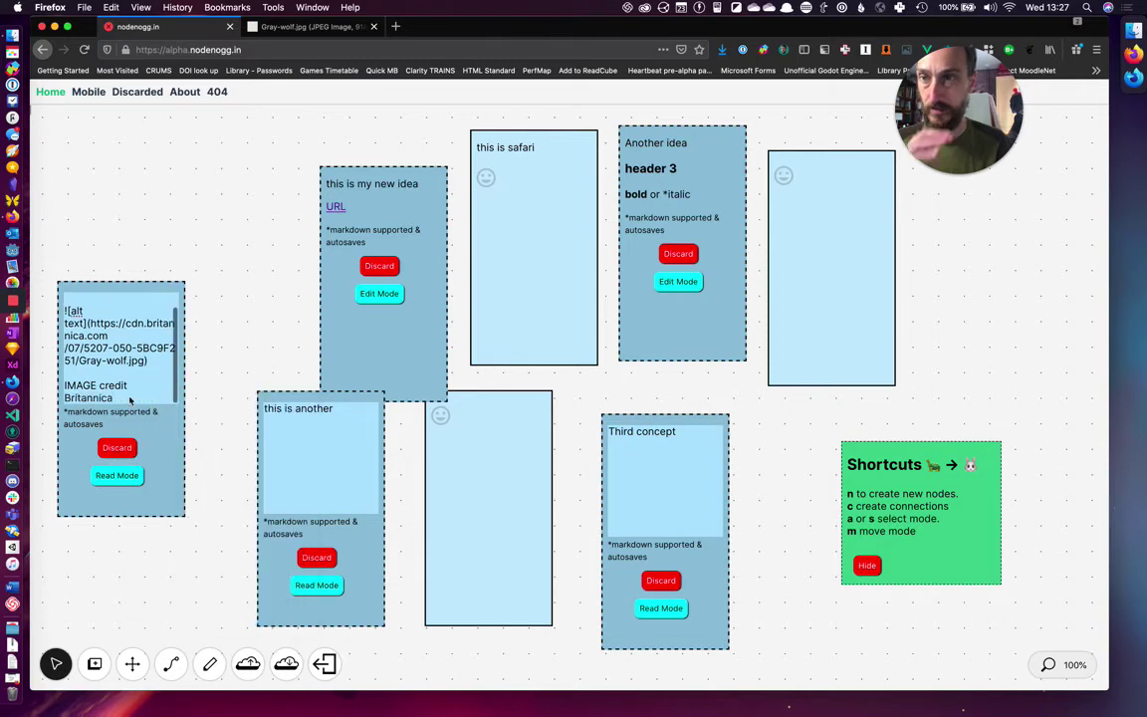
click(121, 477)
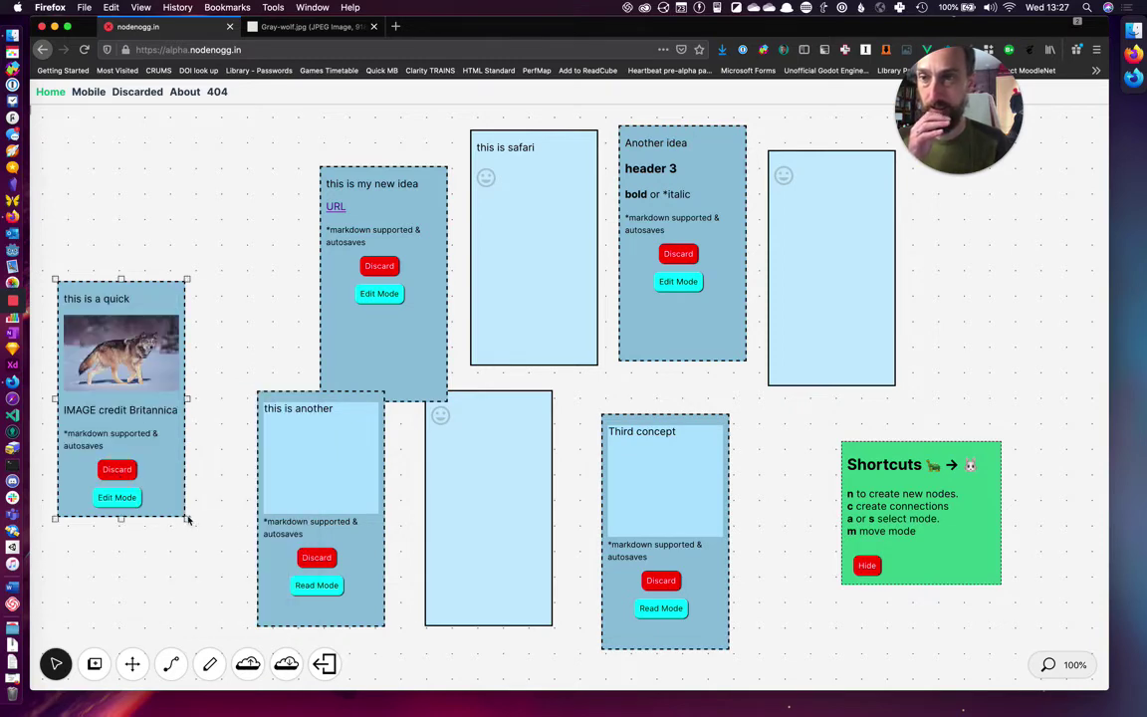
Step: Enlarge and raise the "this is a quick" node, and create a new empty node overlapping its lower edge
drag(186, 518, 224, 371)
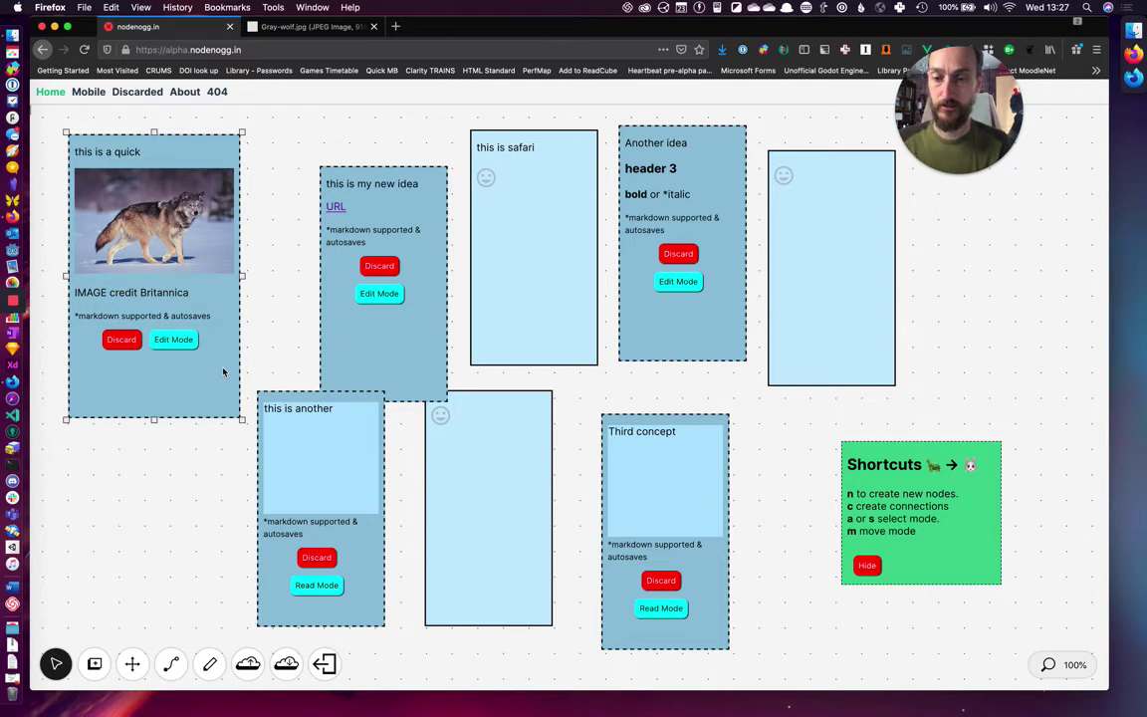
key(n)
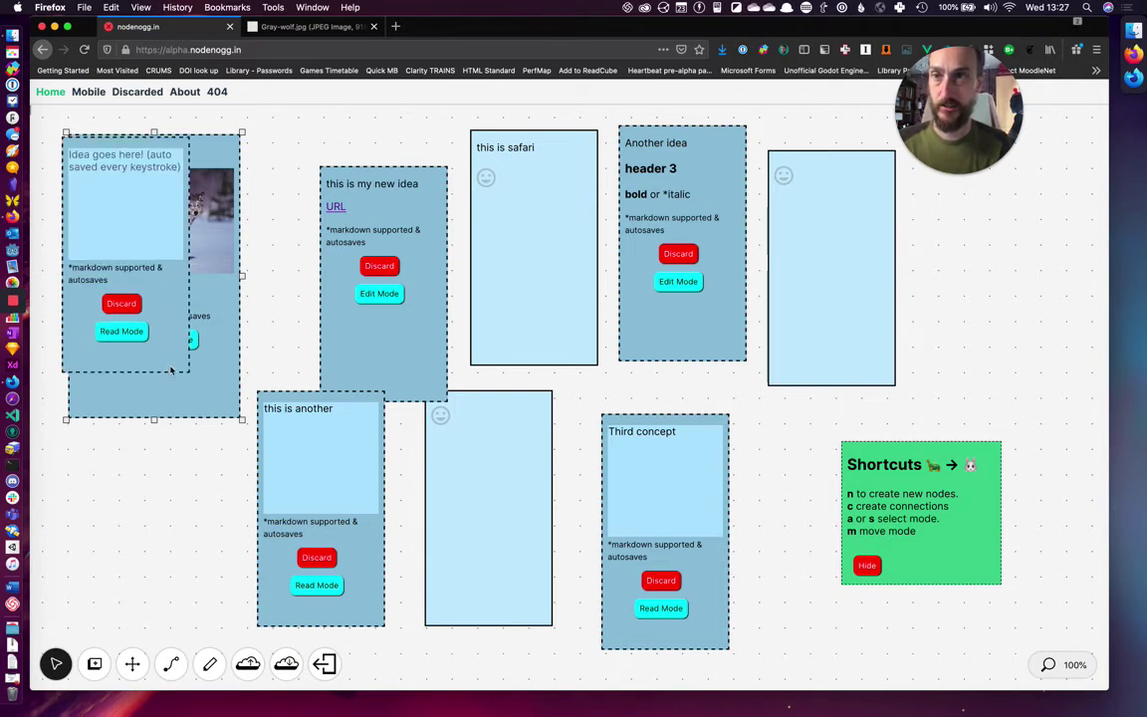
drag(175, 328, 209, 432)
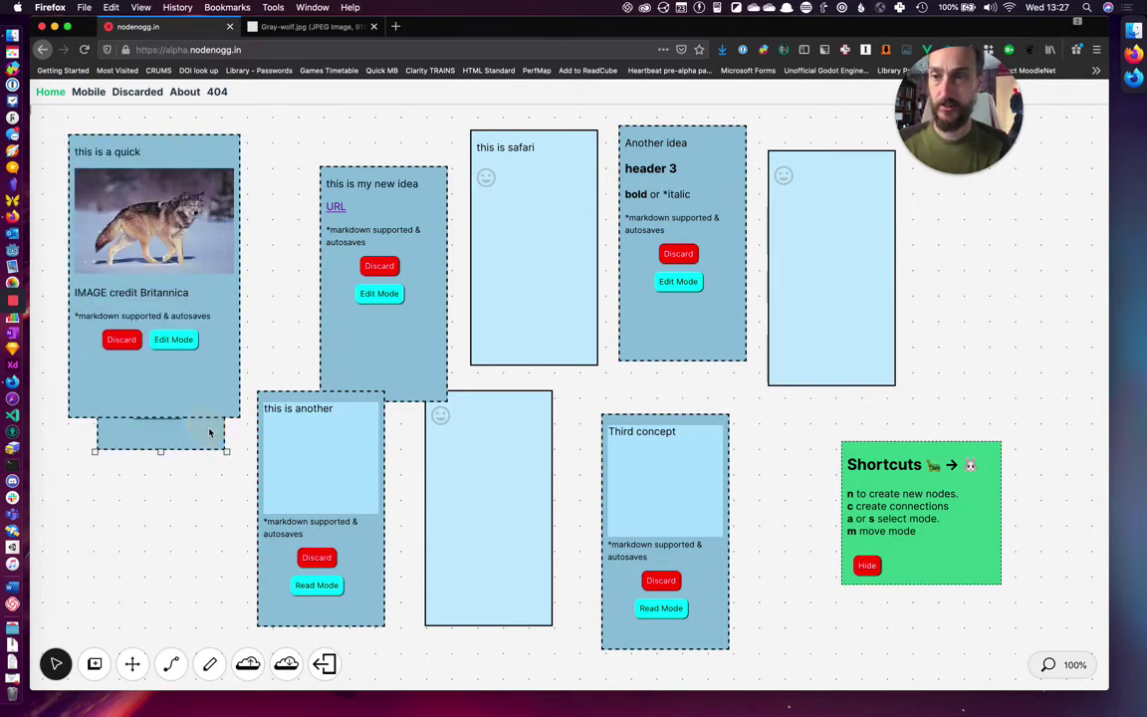
Step: Pan the canvas to the right and shift the "this is a quick" and "this is my new idea" nodes rightward
key(m)
scroll(279, 336, down, 3)
drag(280, 336, 380, 374)
key(s)
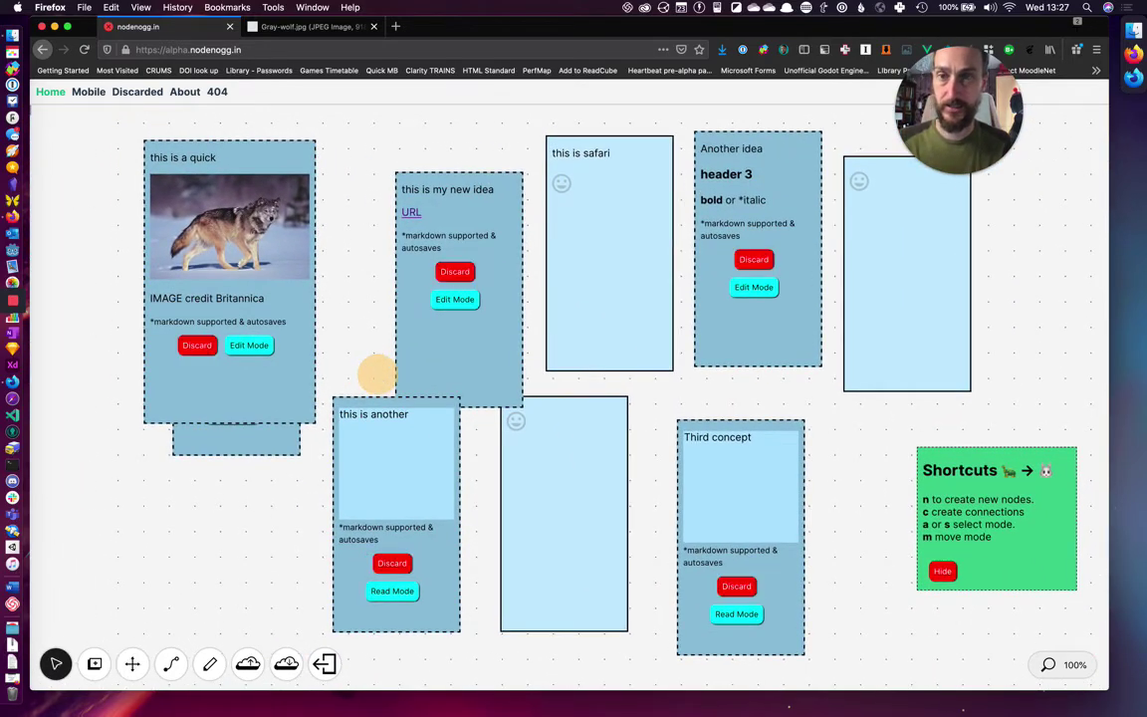
drag(310, 329, 541, 332)
Step: Shorten the "this is safari" node and place it between "this is my new idea" and "Another idea"
drag(646, 270, 682, 279)
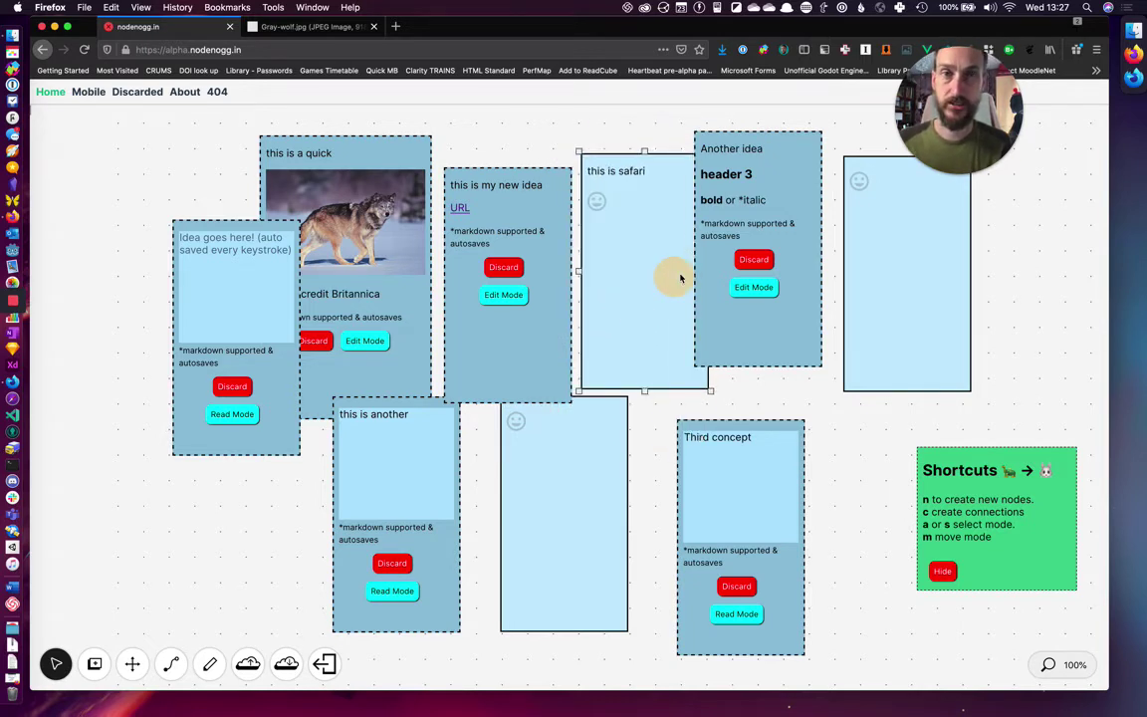
drag(645, 390, 642, 289)
drag(645, 215, 664, 252)
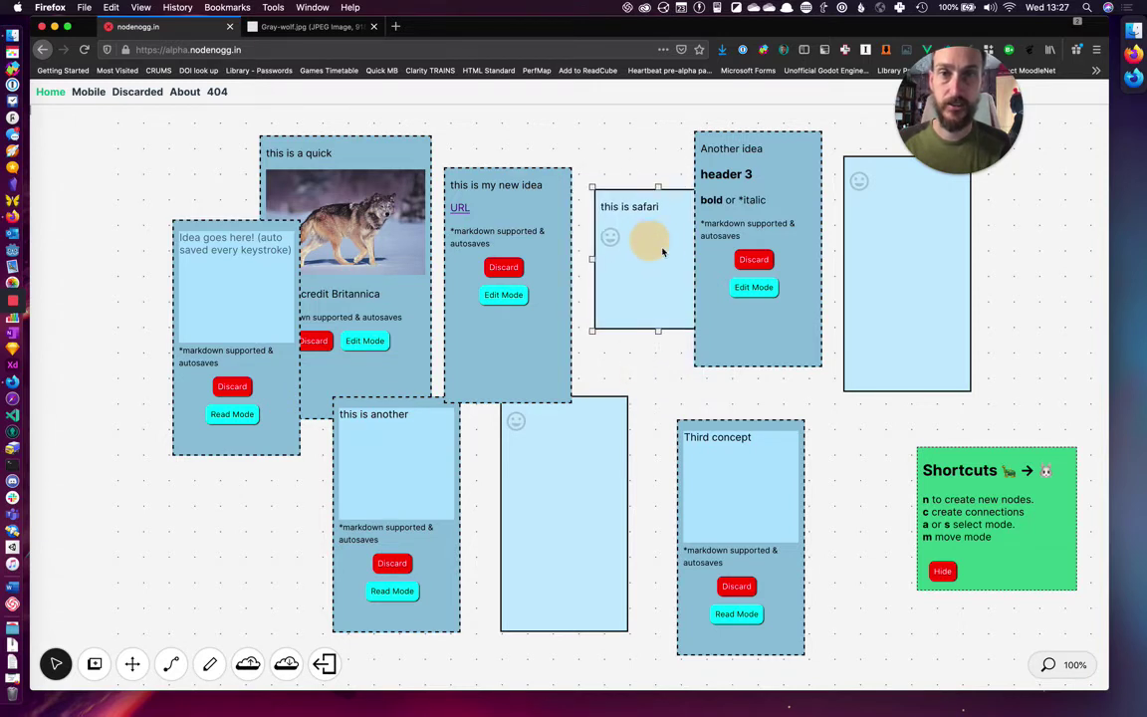
Step: Add three thumbs-up emoji reactions to the "this is safari" node
click(610, 237)
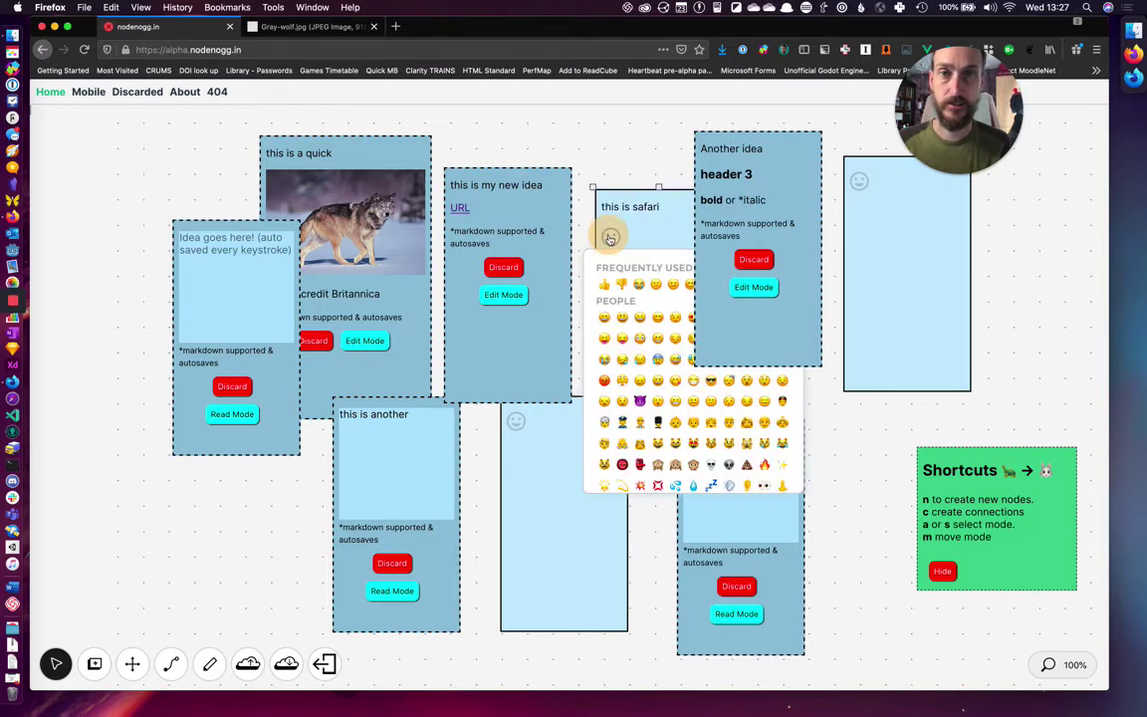
click(609, 283)
click(609, 311)
click(610, 310)
click(638, 154)
Step: Move "Another idea" over the rightmost empty node and the new empty node to the left of the wolf image node
drag(722, 150, 821, 214)
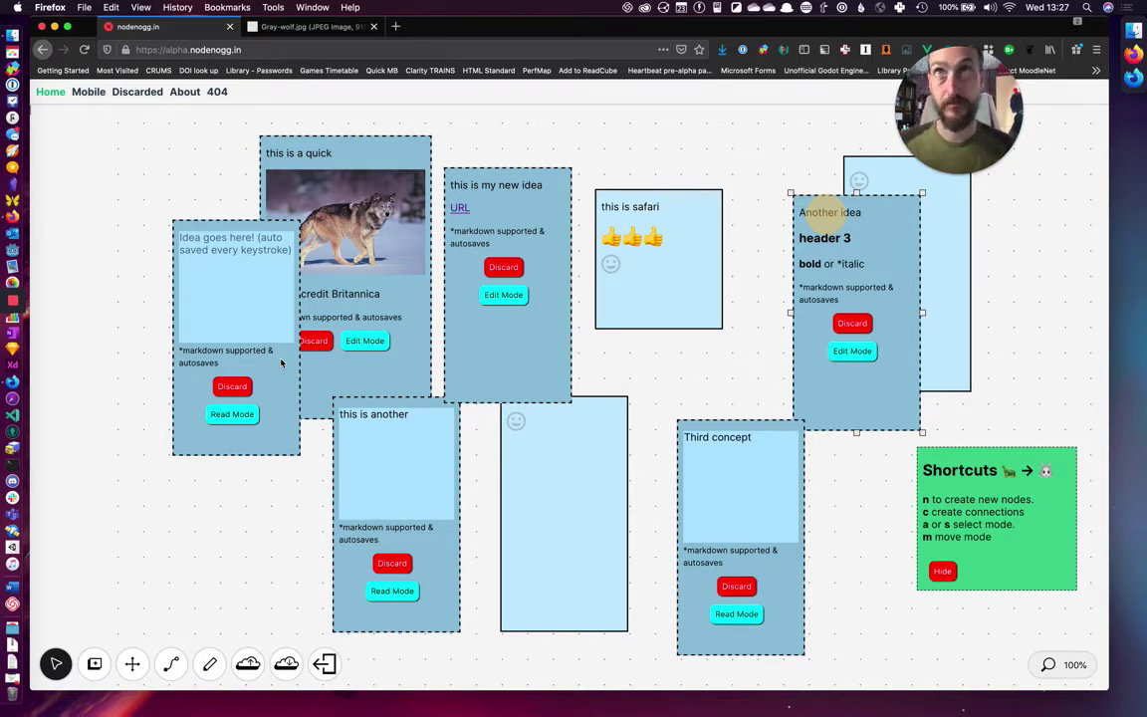
drag(281, 363, 214, 346)
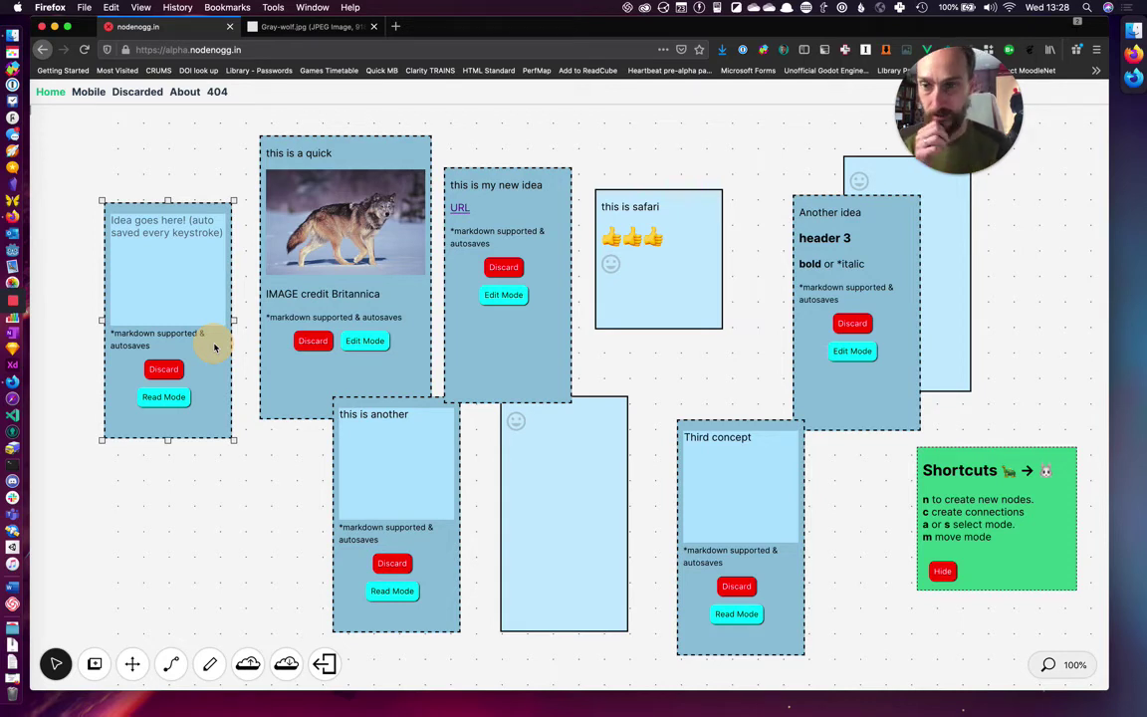
Step: Upload "firefox image.png" from the Desktop to the microcosm
click(255, 664)
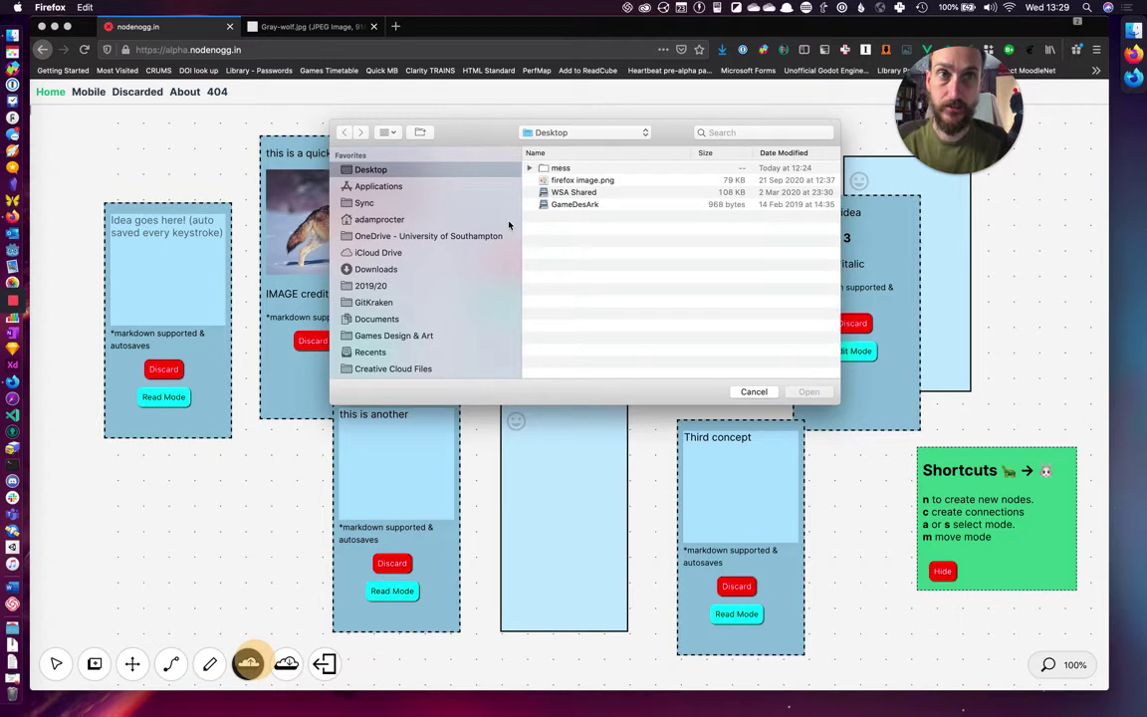
click(577, 181)
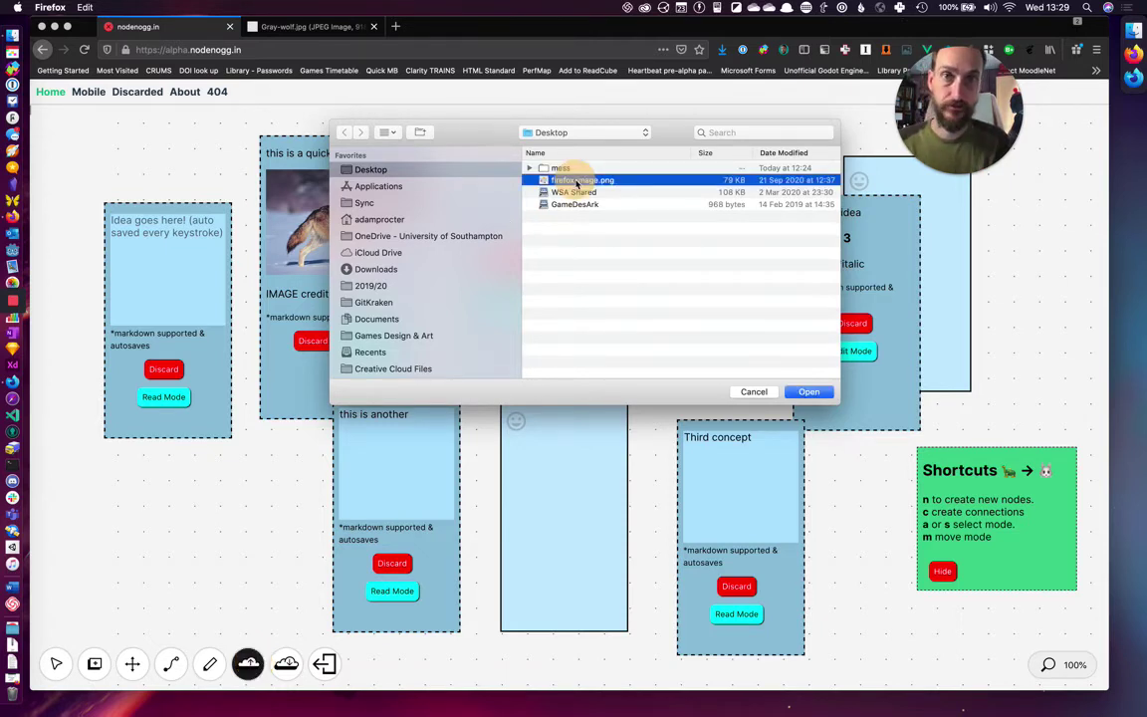
click(809, 393)
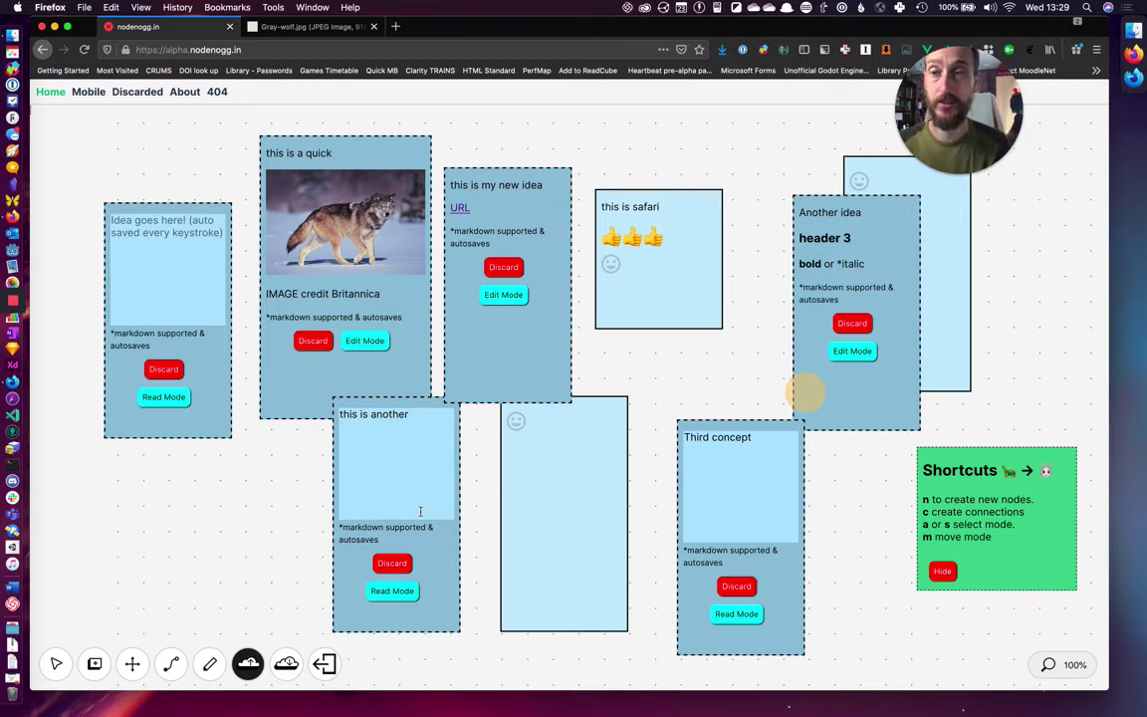
Step: Insert the uploaded image's ipfs.io markdown link into the new empty node and switch that node to read mode
click(286, 665)
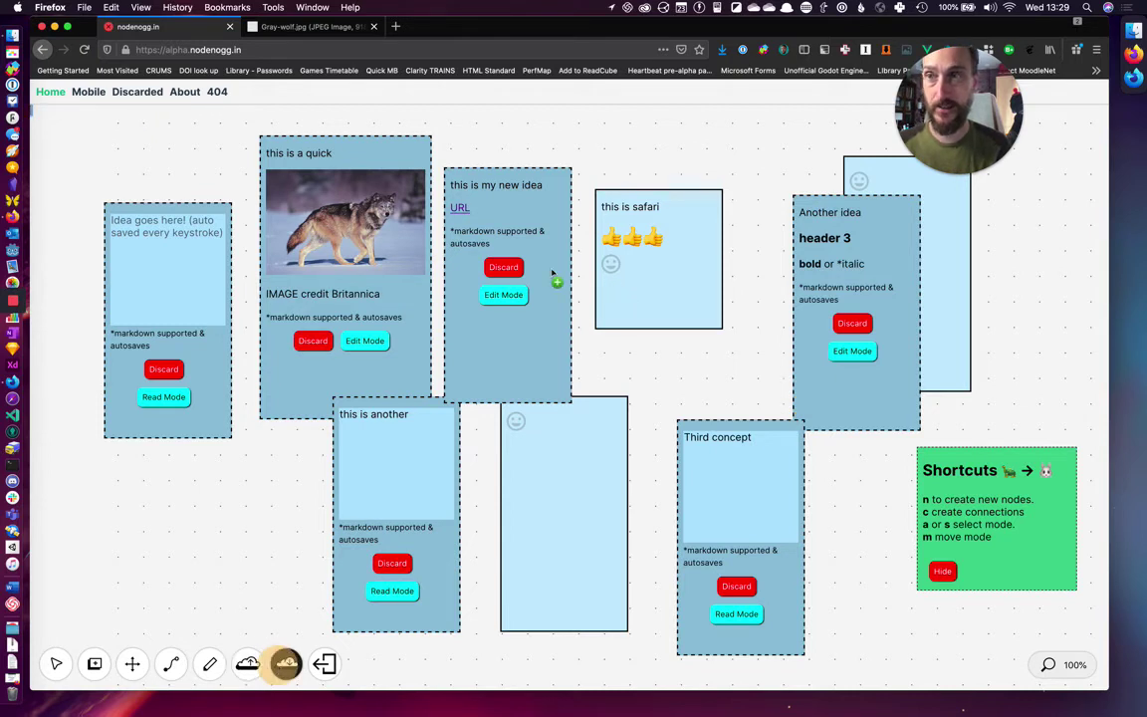
click(151, 232)
text(![](https://ipfs.io/ipfs/Qme4dcNtzUPDTGsaEMXjSXMgozZr44c4pX4mp7QLj6fjp2))
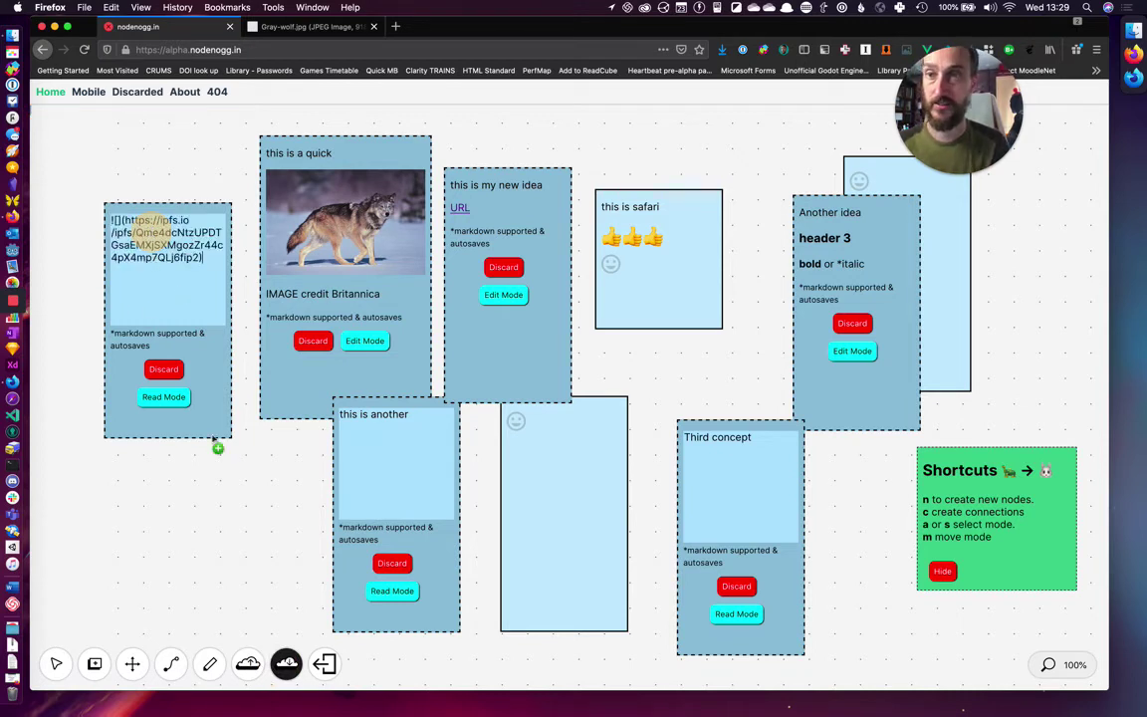
click(166, 397)
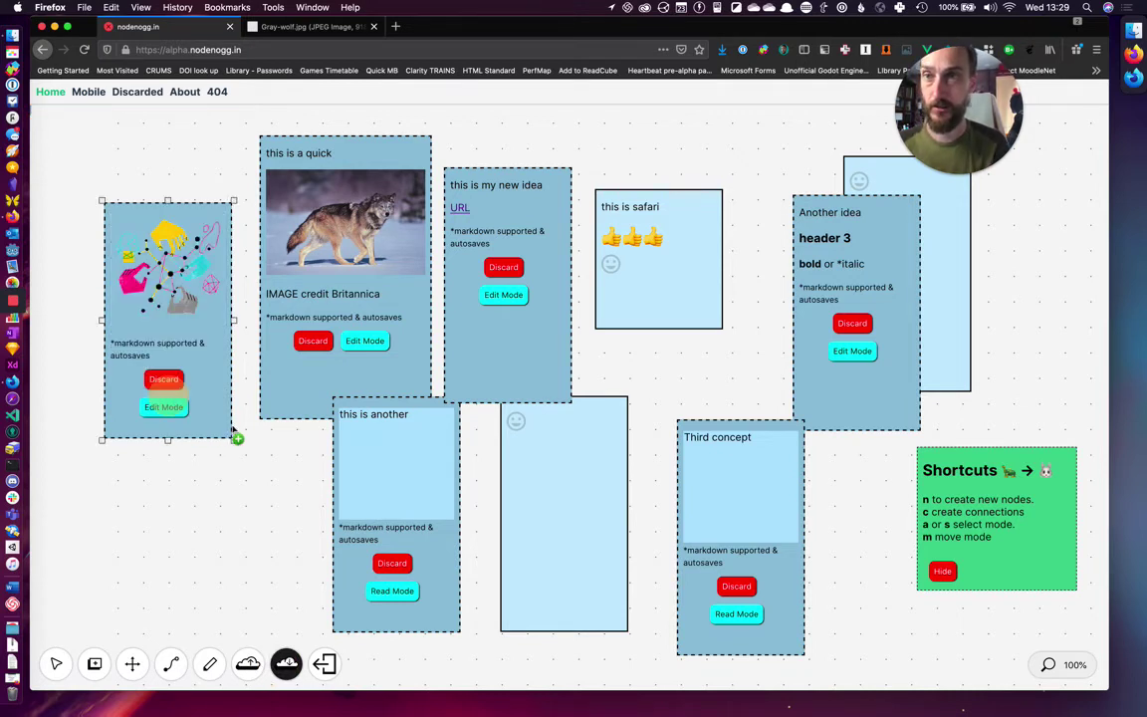
Step: Enlarge the node with the uploaded image and move the "this is a quick" and "this is my new idea" nodes upward
drag(235, 439, 267, 483)
drag(374, 278, 392, 246)
drag(465, 189, 485, 150)
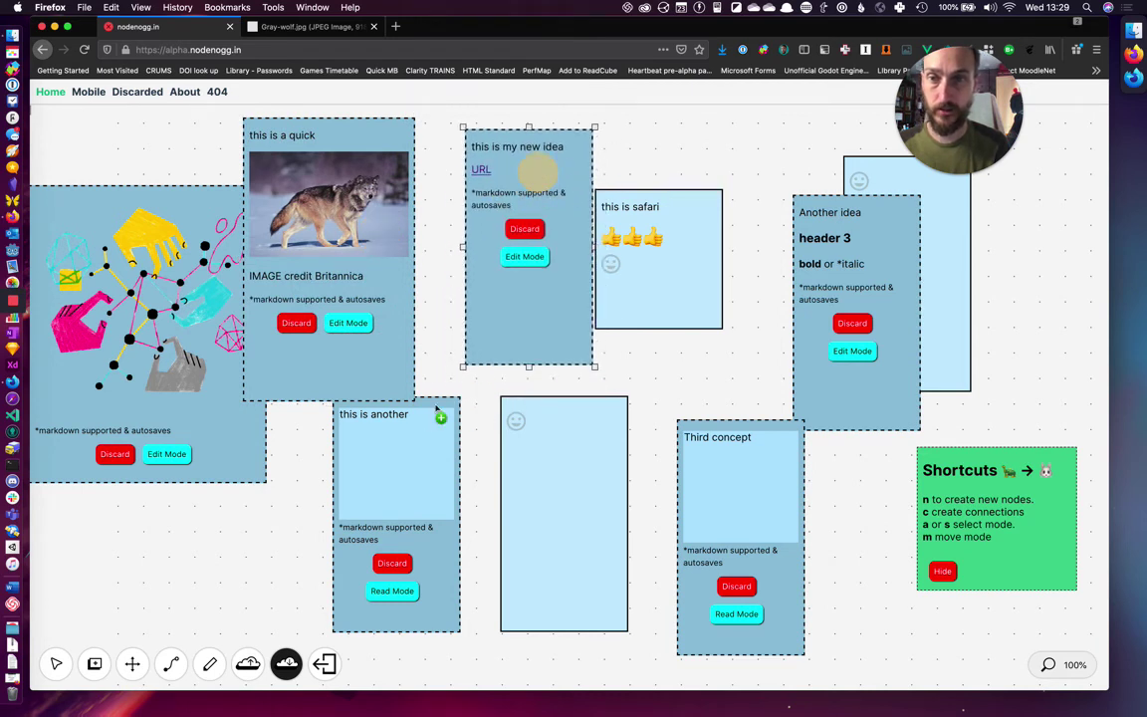
Step: Move the "this is another" node slightly down, switch it to read mode and reduce its height to fit its content
drag(434, 408, 448, 441)
drag(475, 670, 461, 640)
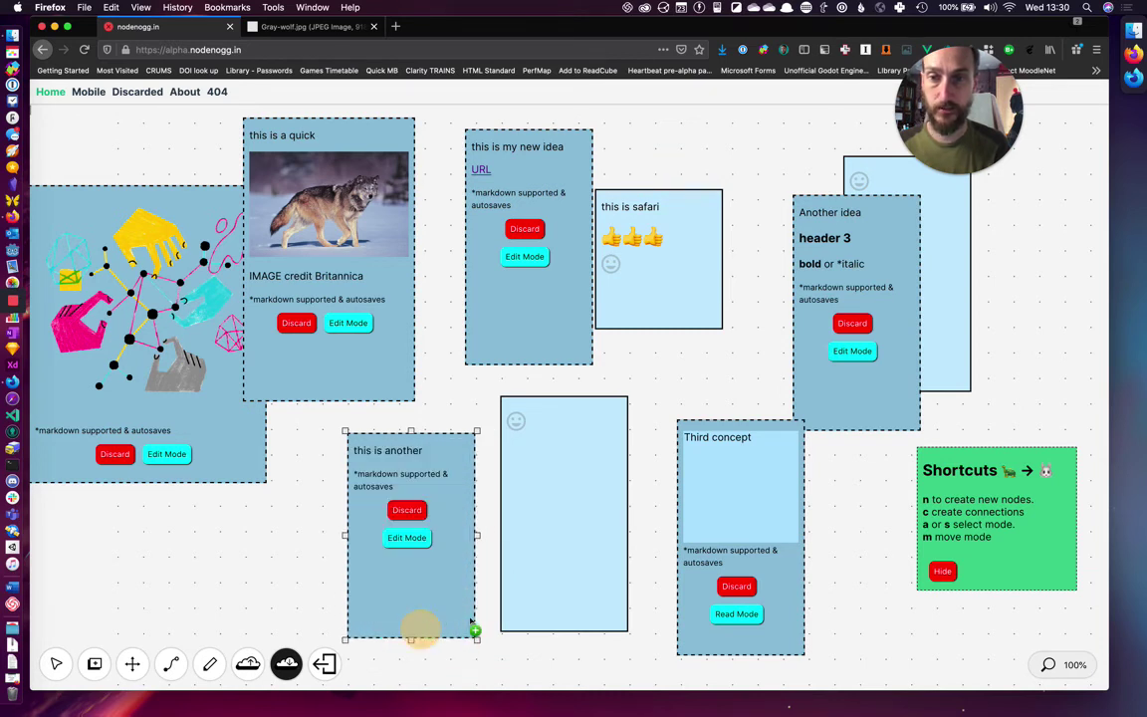
drag(476, 639, 474, 579)
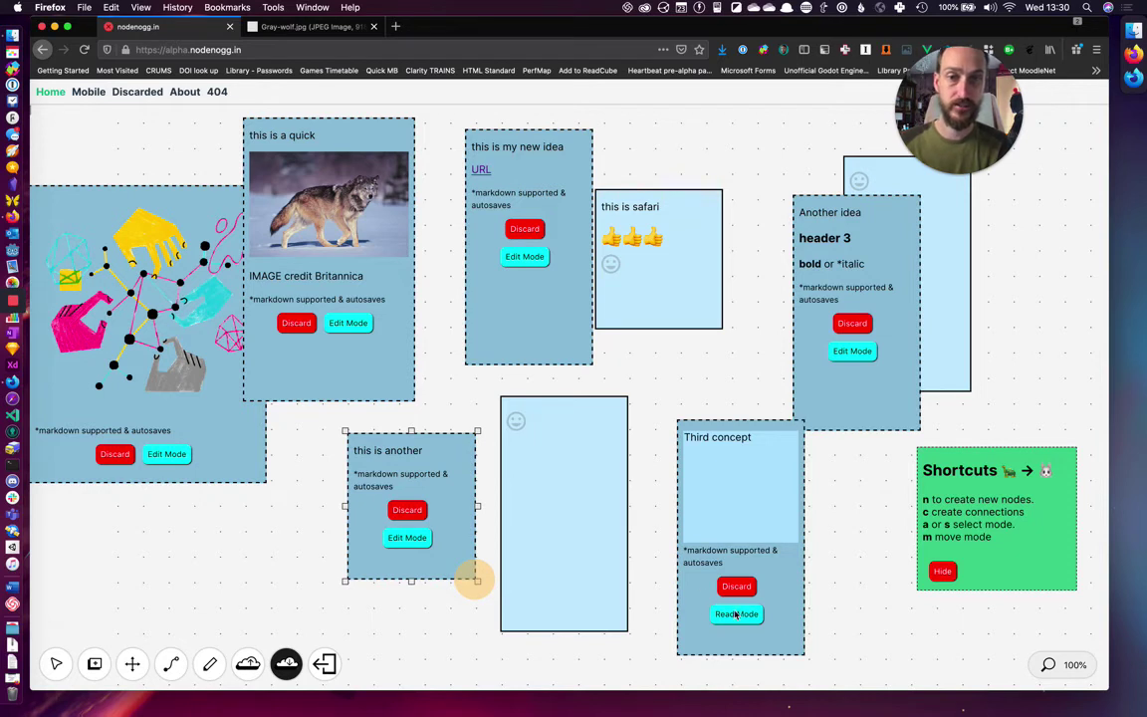
Step: Move the "Third concept" node up beneath "this is safari" and discard it
drag(696, 586, 666, 494)
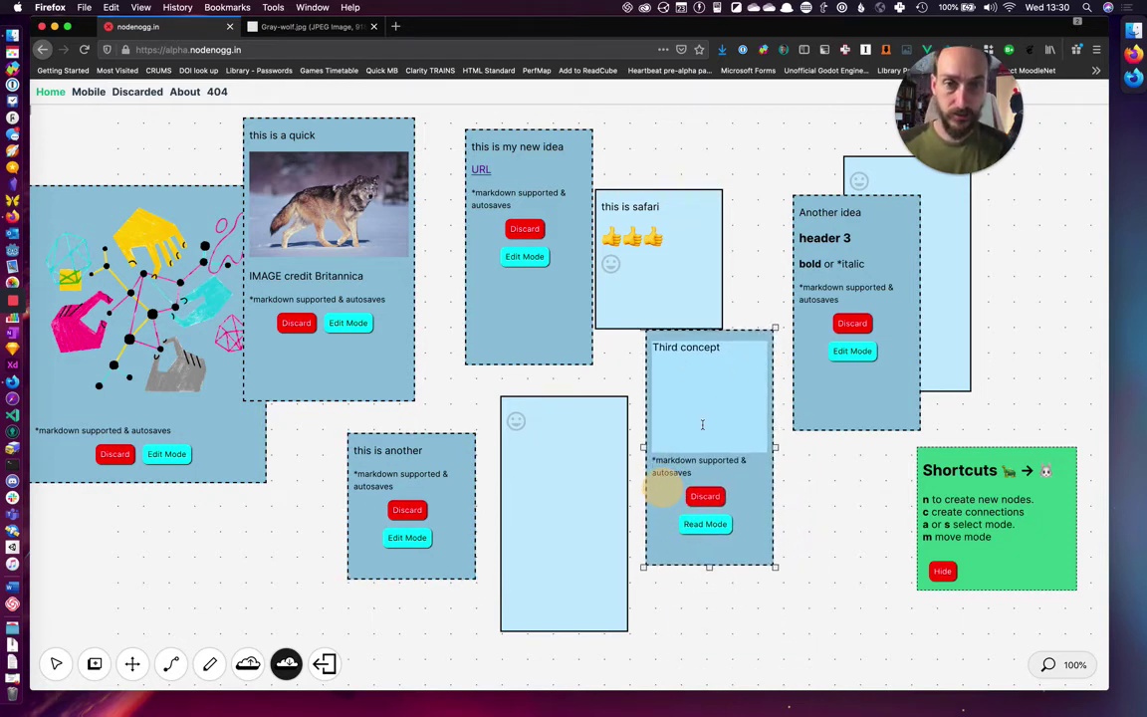
click(705, 496)
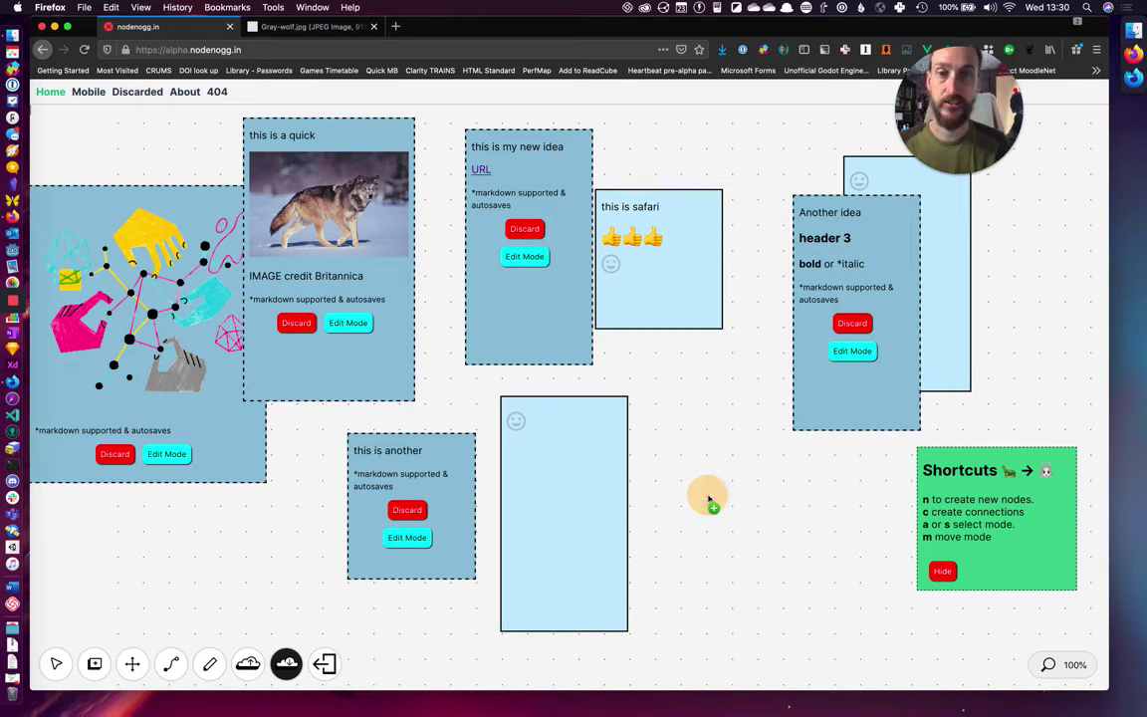
Step: Move the empty lower node and the "this is a quick" node to the right, and connect "this is another" to "this is safari"
drag(568, 520, 663, 517)
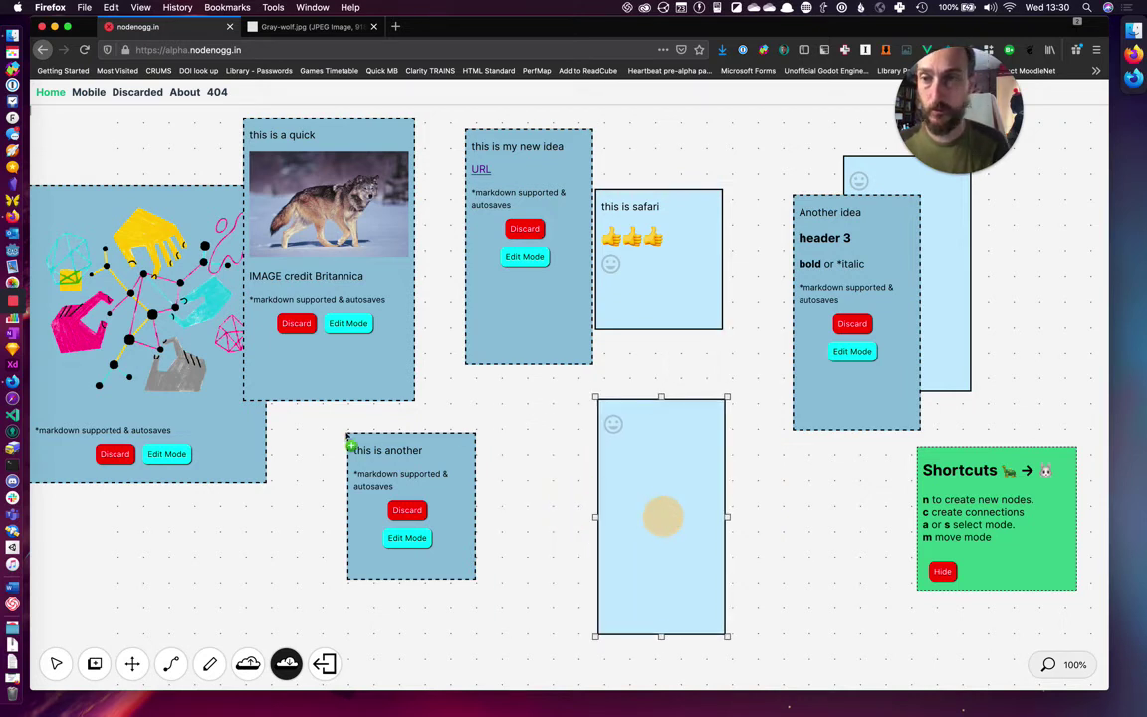
drag(329, 383, 372, 385)
key(c)
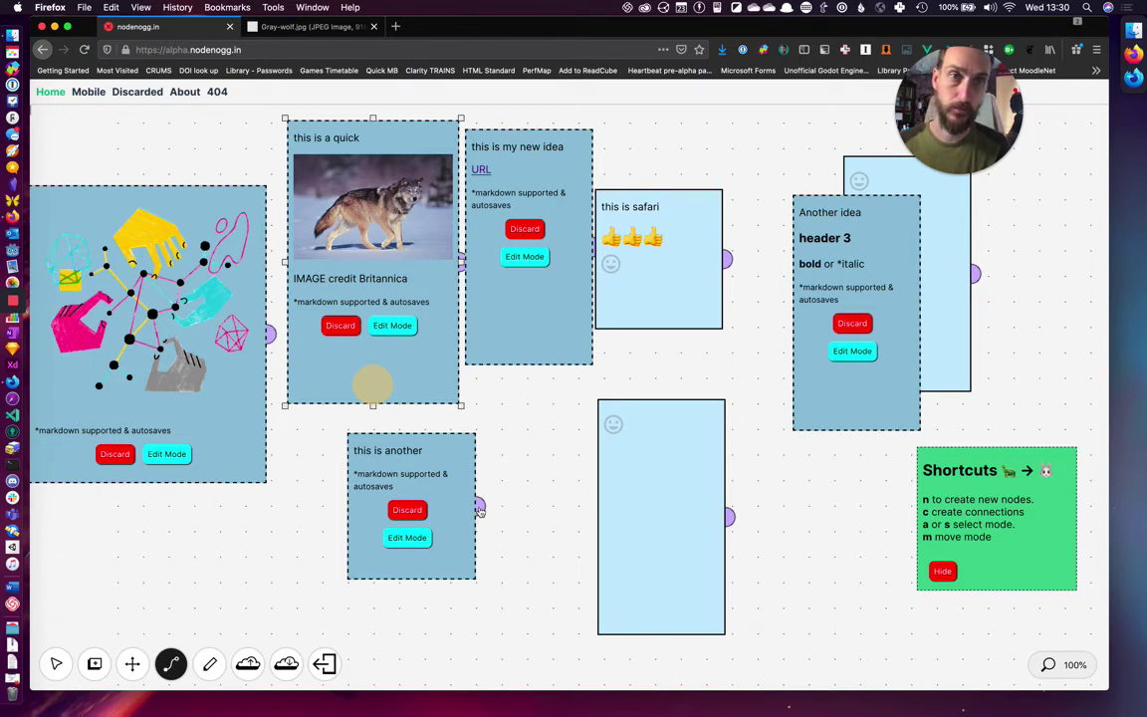
drag(479, 510, 728, 260)
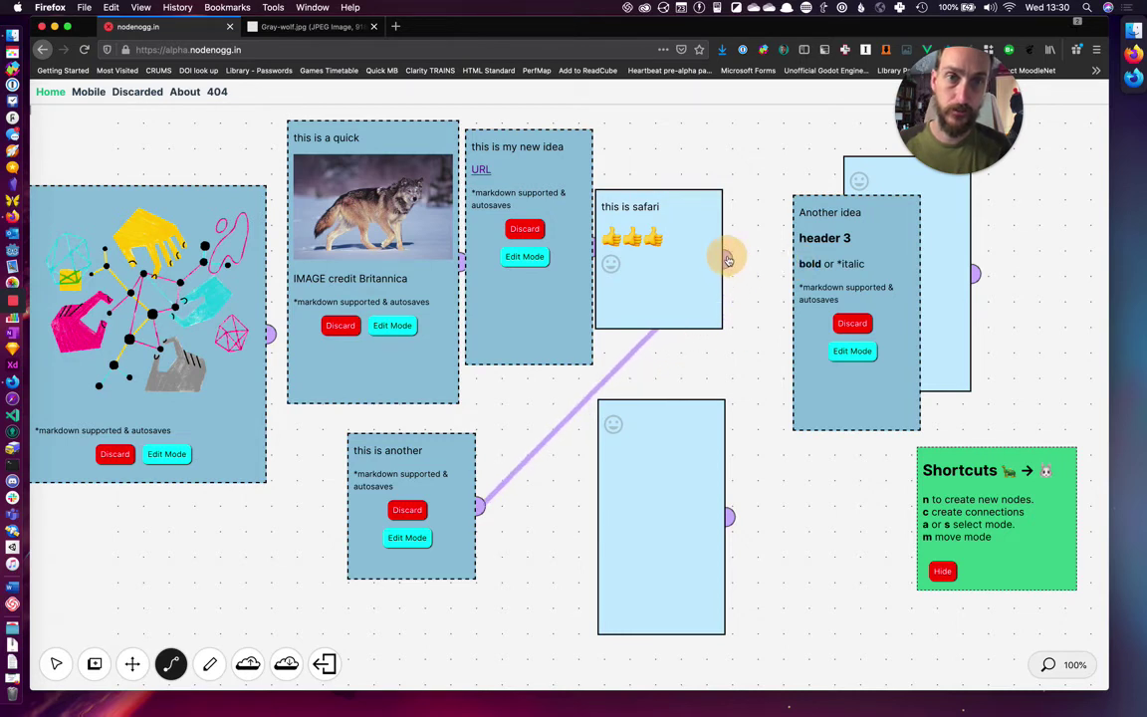
Step: Move the "Another idea" node down beside the lower empty node and link "this is safari" through the upper empty node to it
click(56, 664)
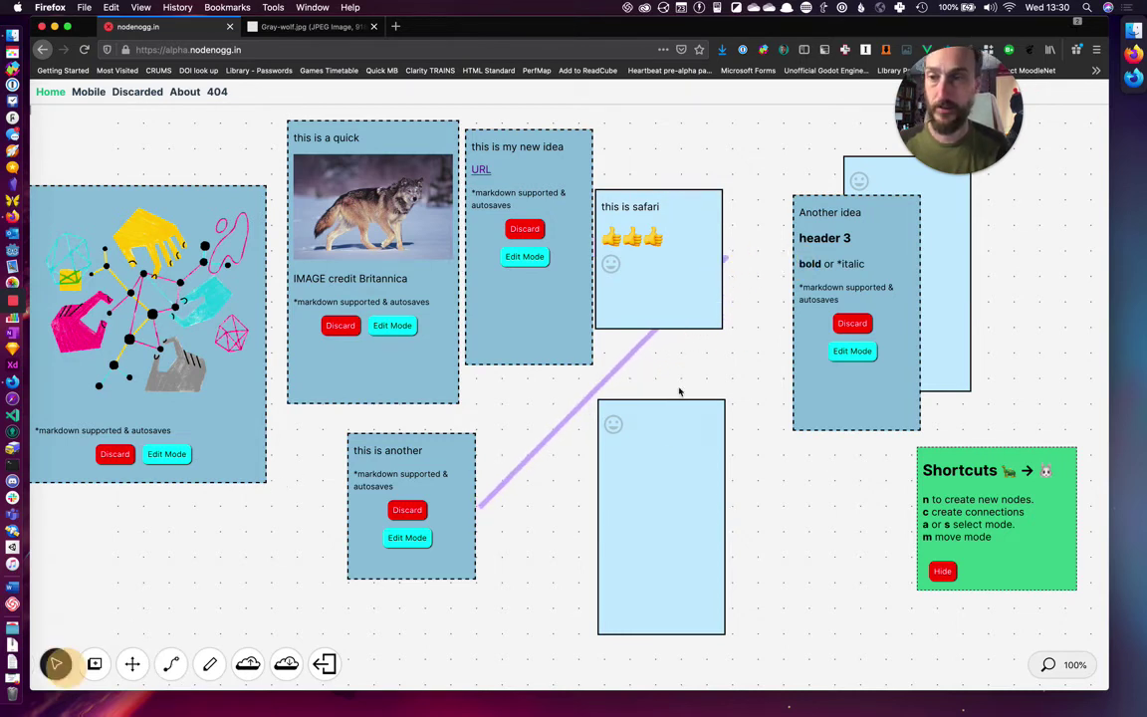
drag(886, 361, 844, 522)
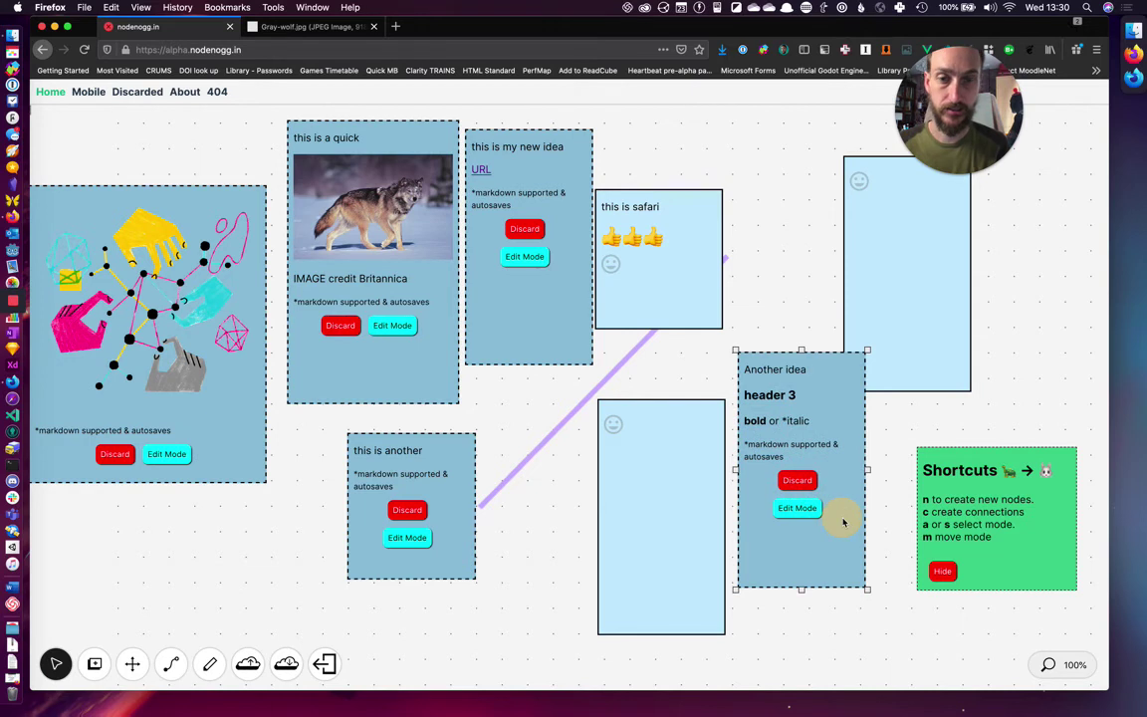
key(c)
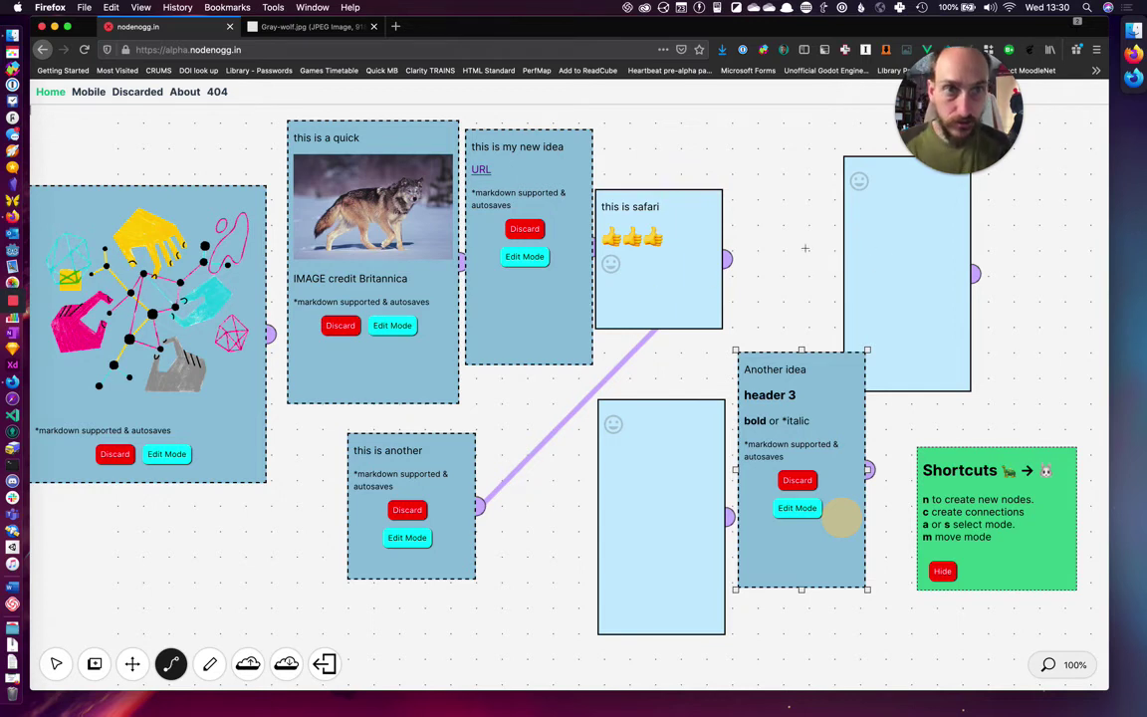
drag(725, 259, 870, 468)
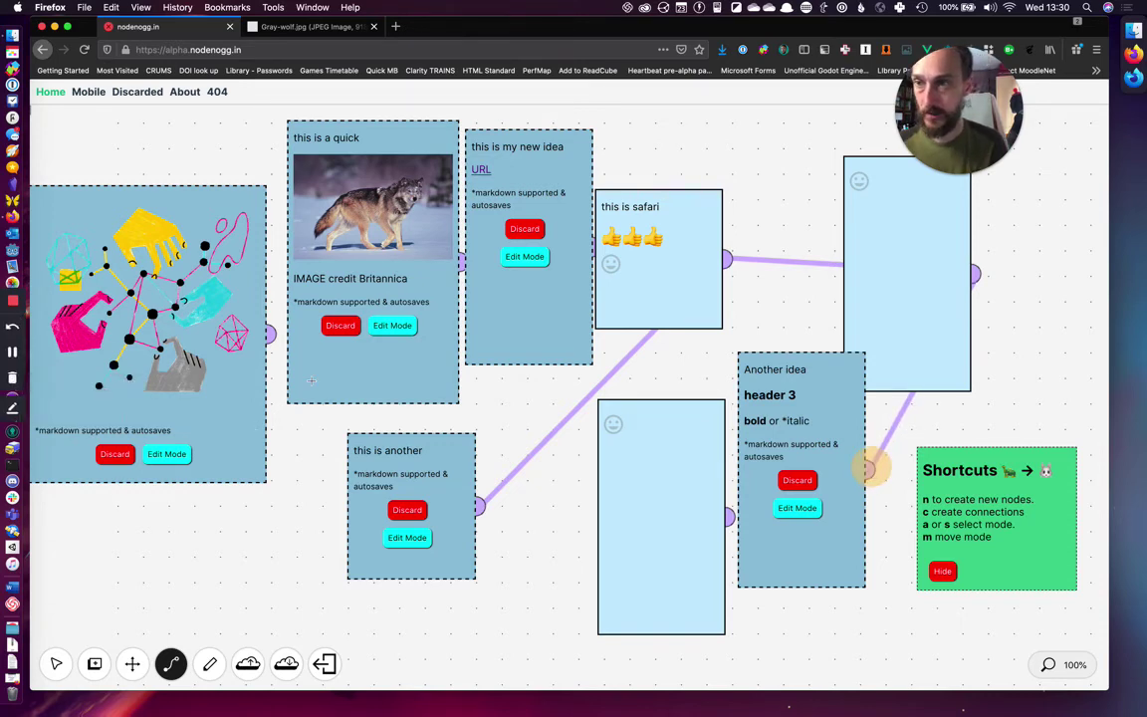
Step: Place the Firefox Developer Edition window beside Firefox and move its uploaded-image node up and its "this is a quick" and "this is another" nodes down
key(super+Tab)
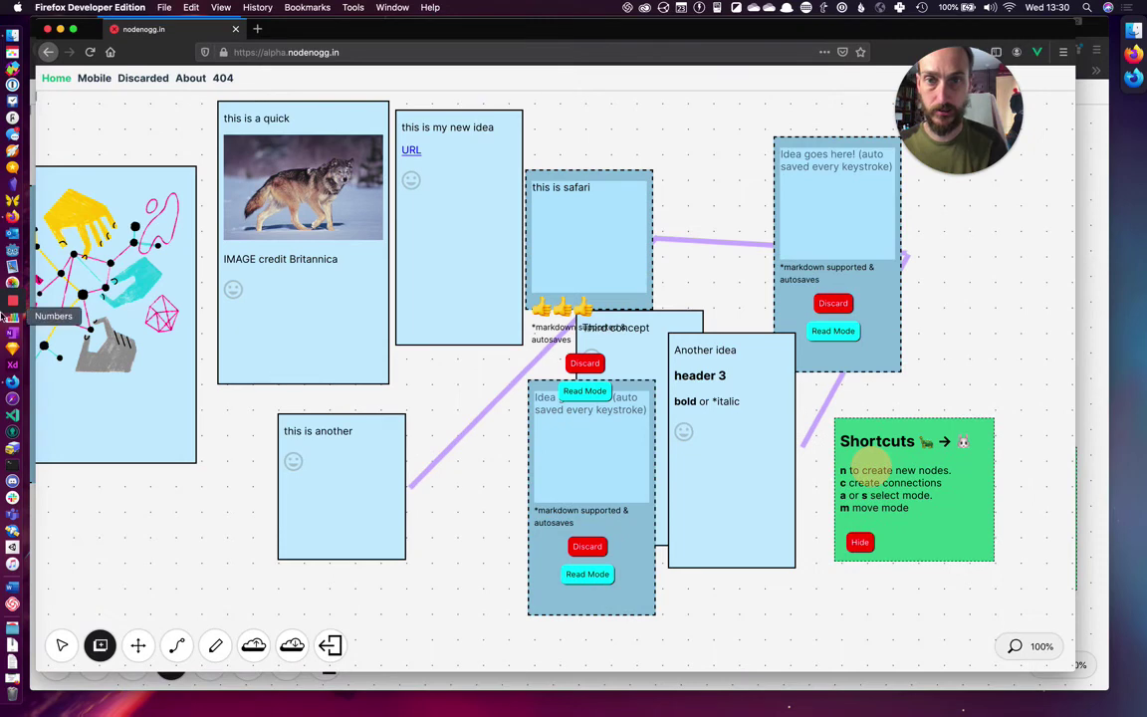
drag(34, 187, 605, 204)
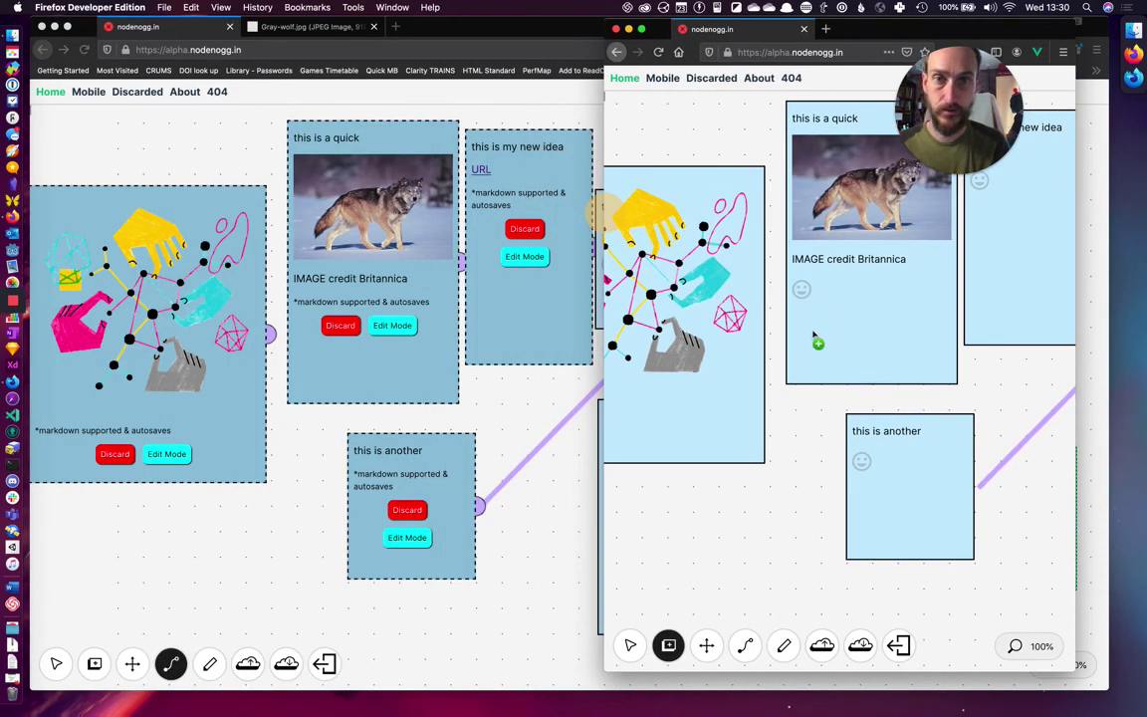
drag(714, 404, 714, 375)
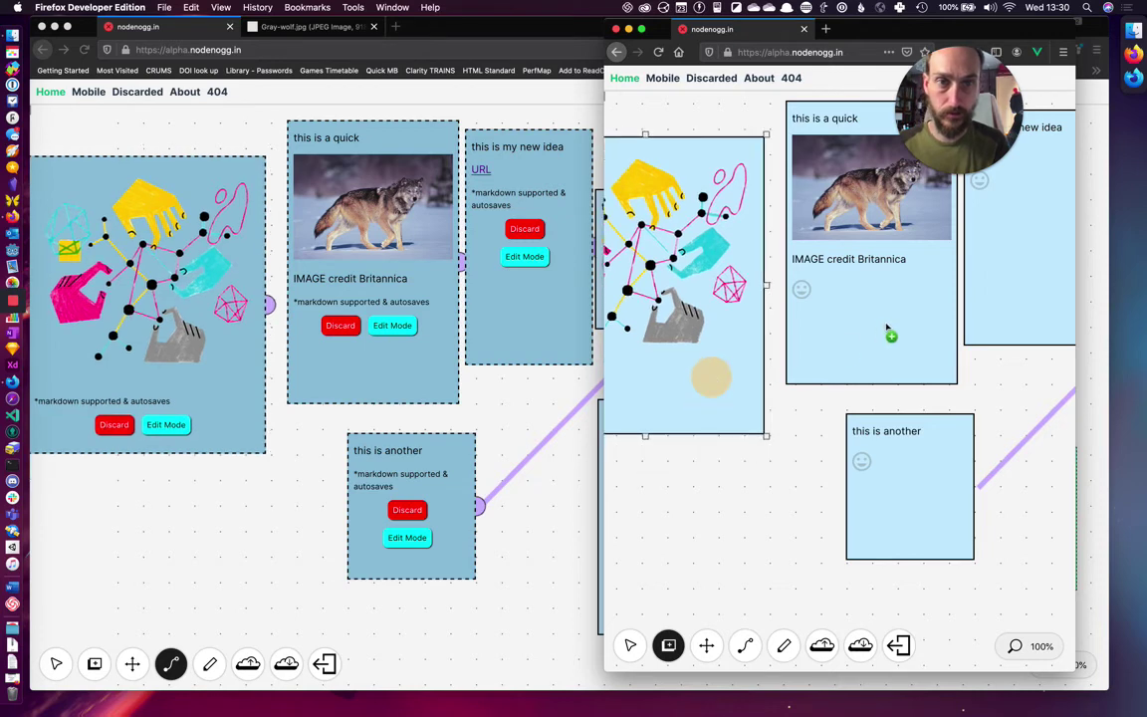
drag(887, 328, 895, 358)
drag(930, 472, 948, 548)
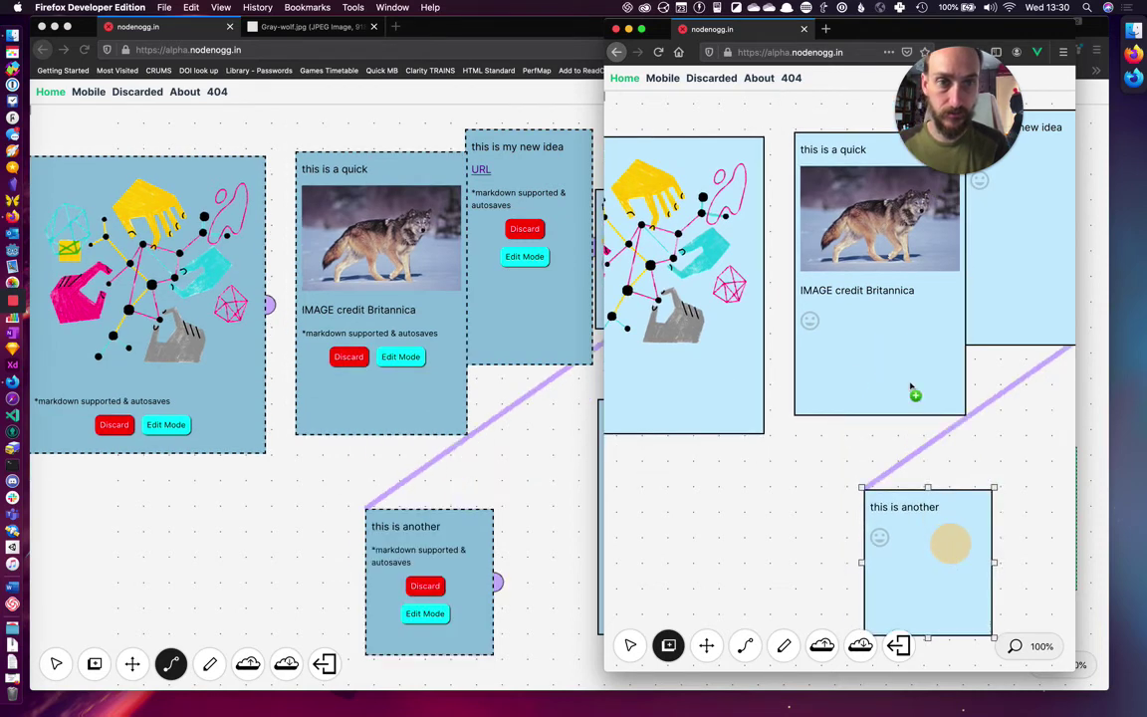
drag(914, 391, 932, 436)
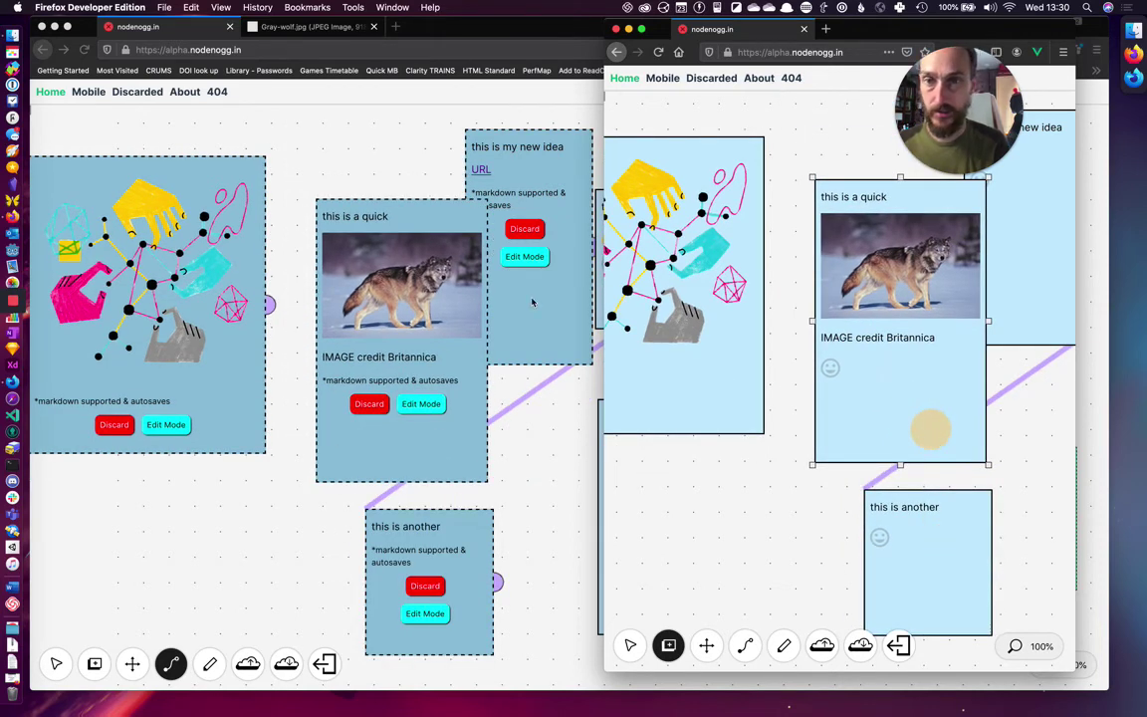
Step: Switch to the Firefox window and move the "this is my new idea" node over the "this is safari" node
click(576, 257)
drag(553, 234, 684, 278)
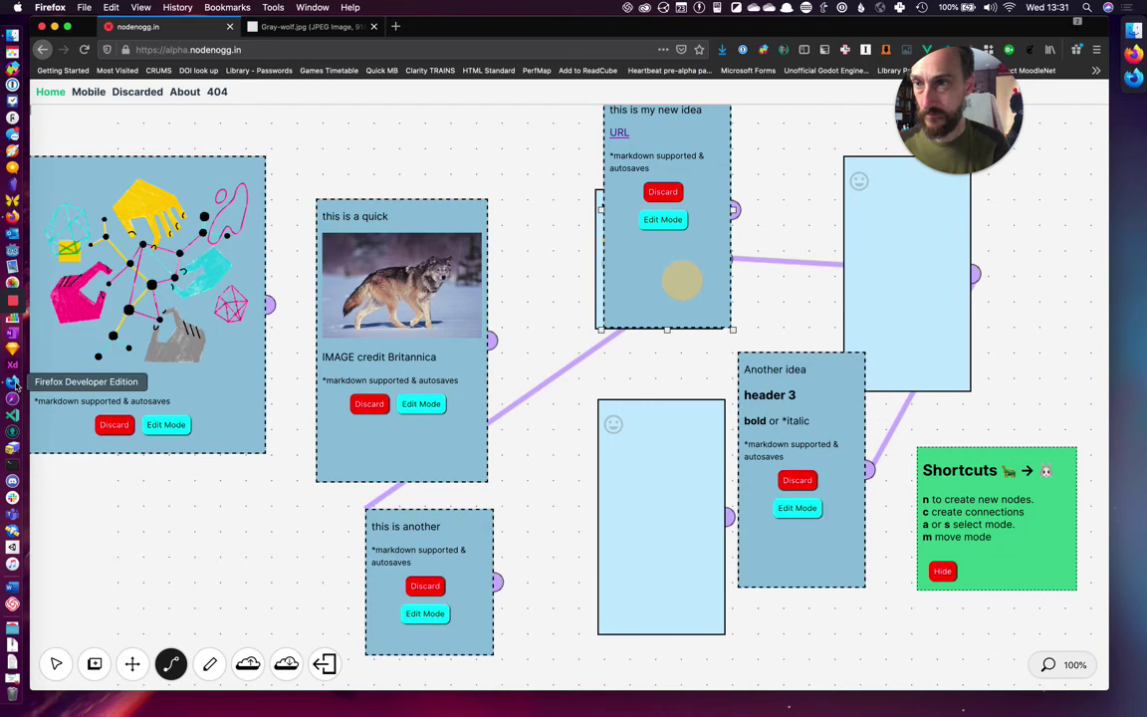
Step: Switch to Firefox Developer Edition and connect the "this is a quick" node to the uploaded-image node
key(super+Tab)
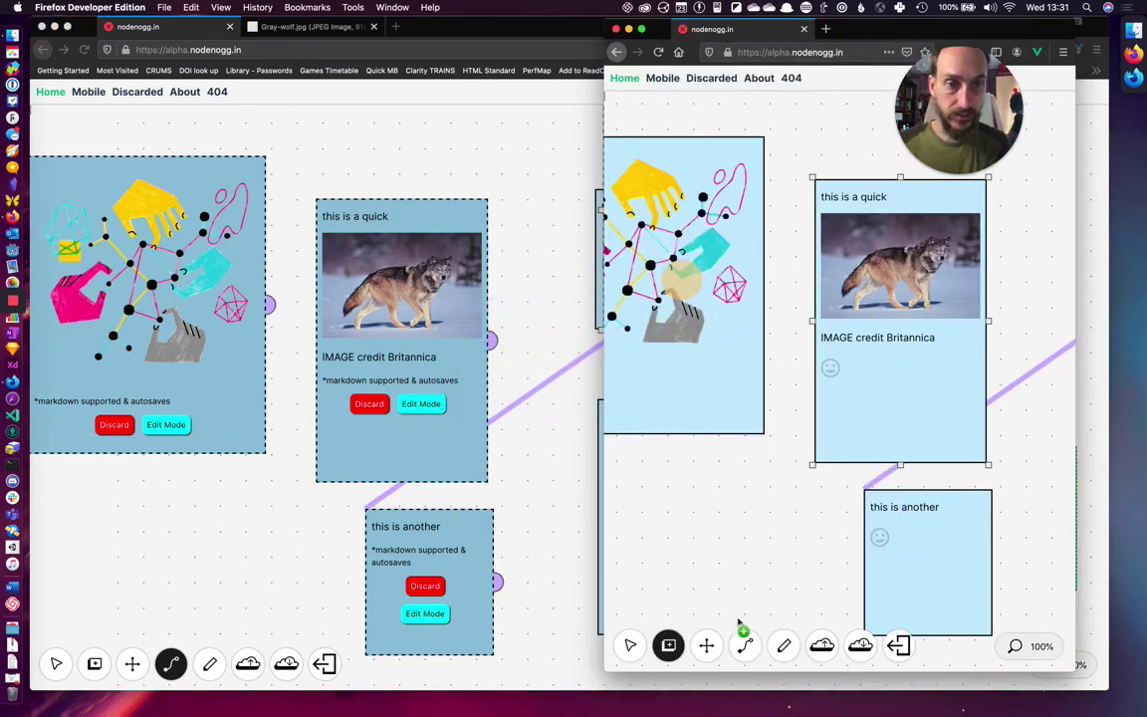
click(746, 645)
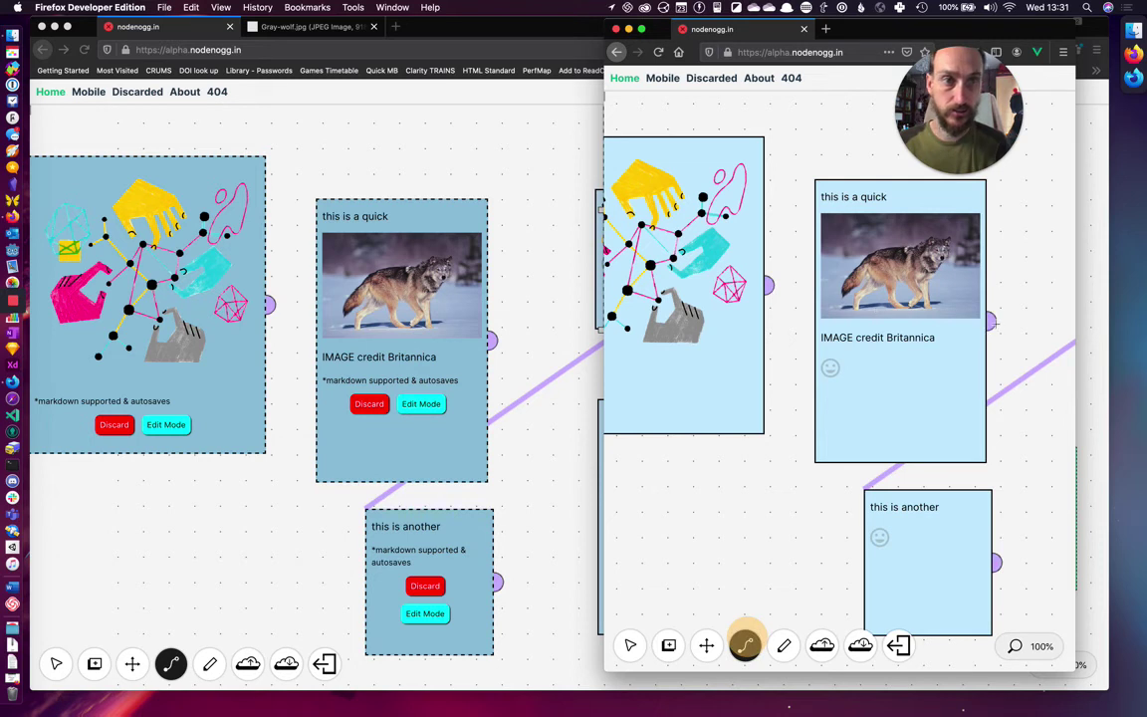
drag(991, 320, 770, 292)
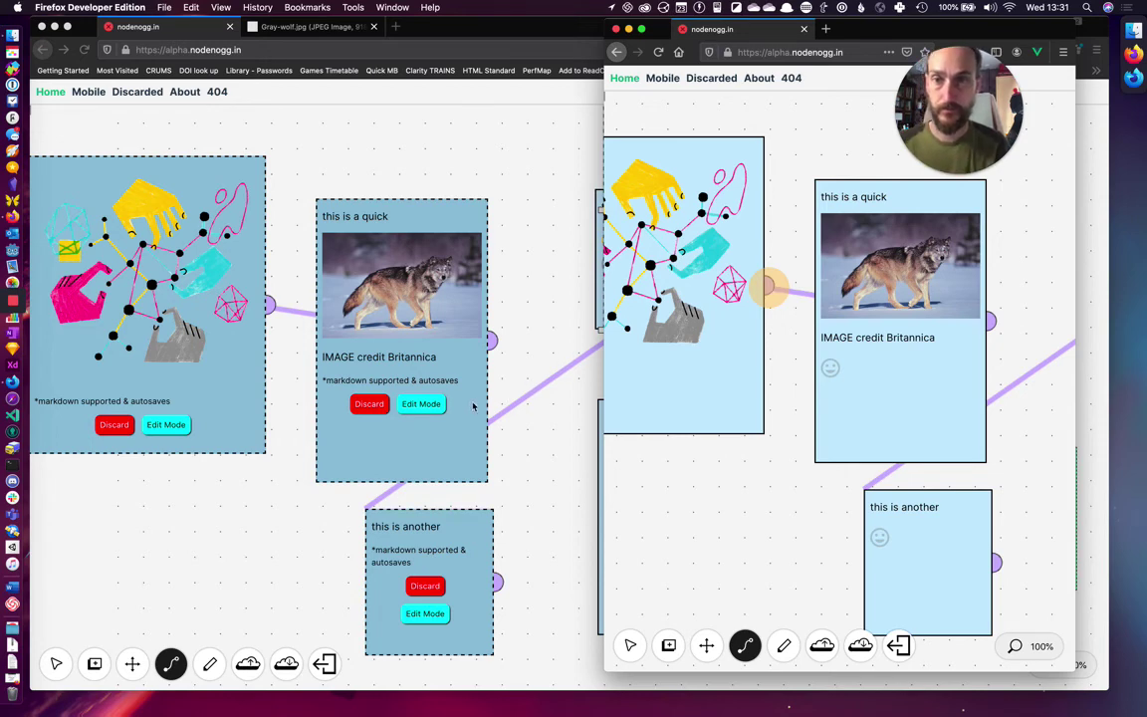
Step: Back in Firefox, move "this is a quick" up and the uploaded-image node down to the right, and add a connection between them
click(549, 311)
drag(469, 368, 503, 326)
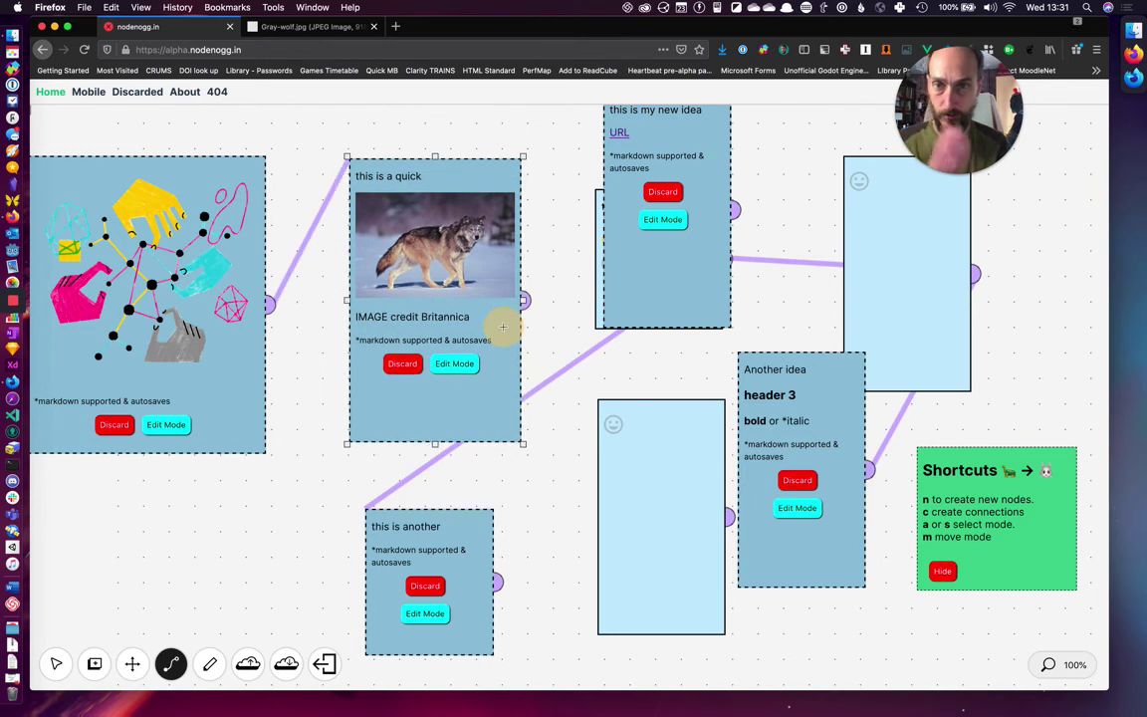
drag(244, 347, 316, 438)
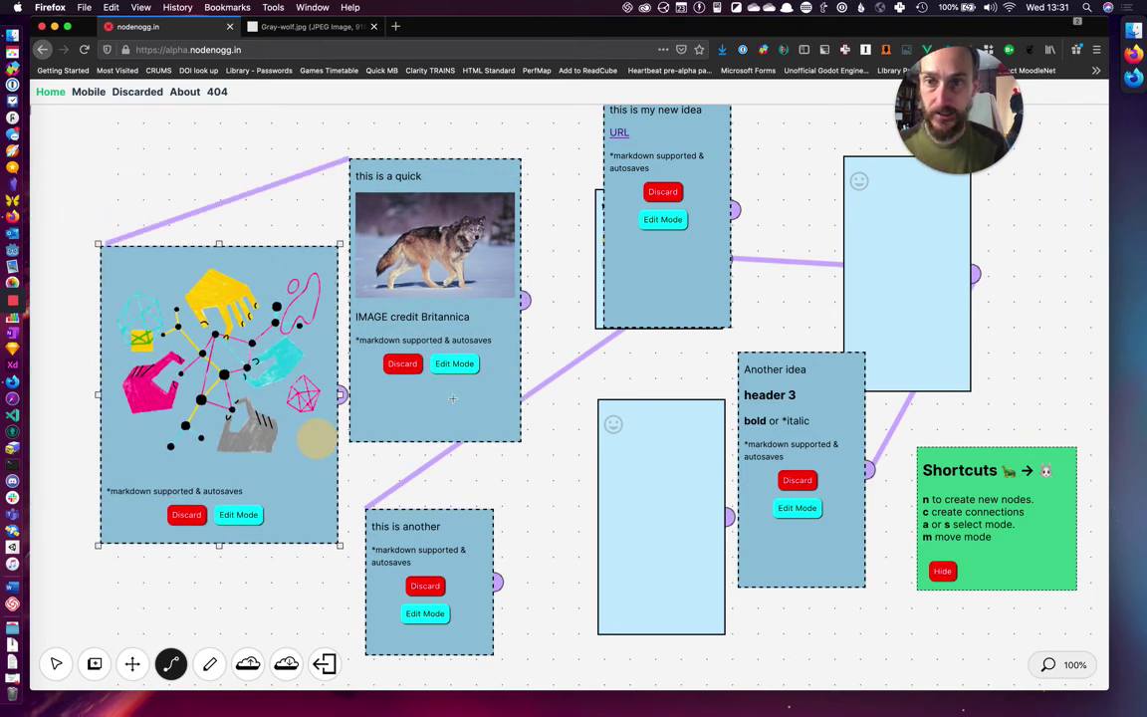
drag(482, 395, 509, 352)
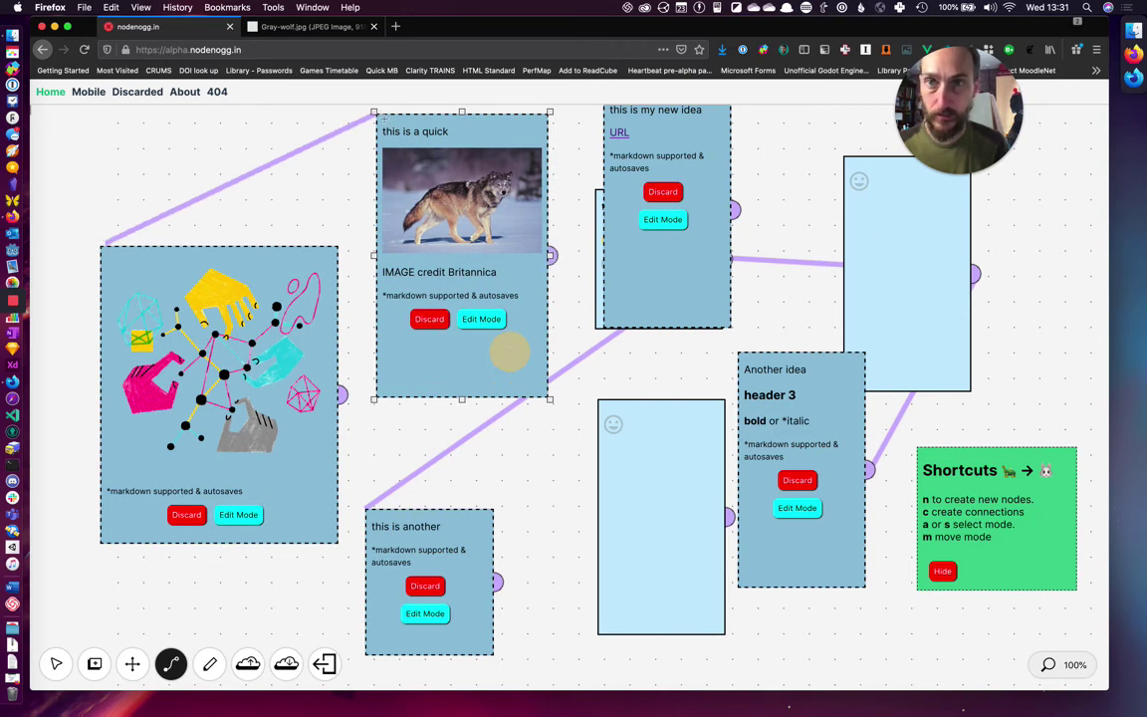
click(345, 388)
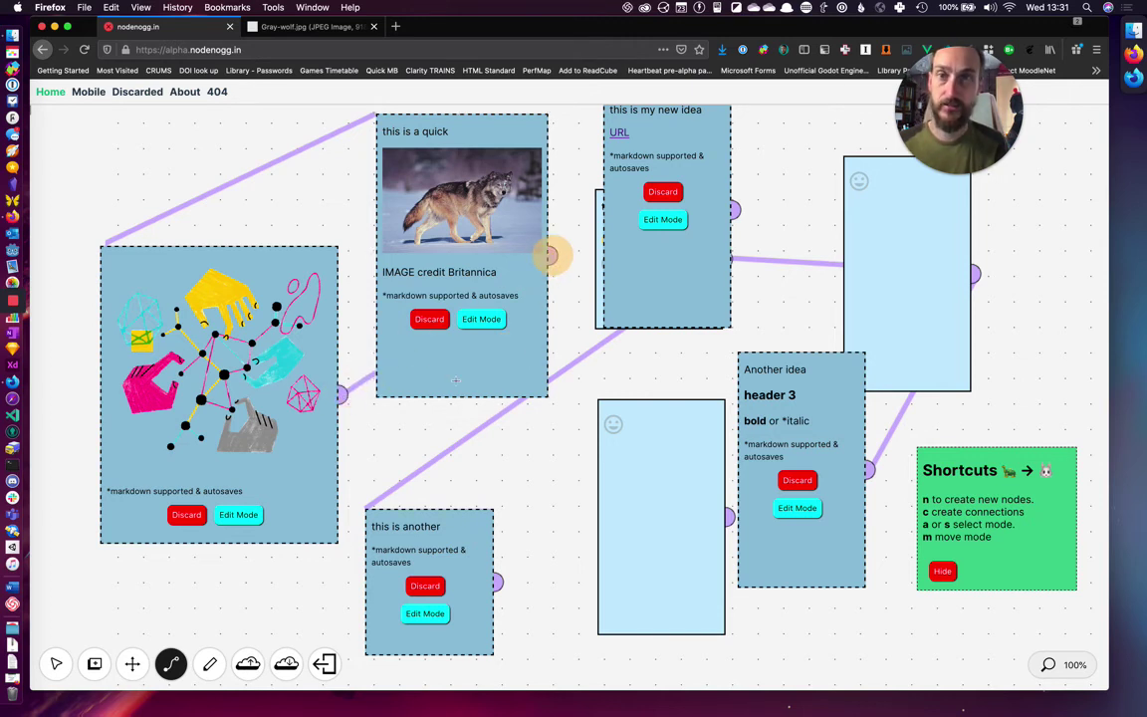
Step: Reposition the connected "this is a quick" and uploaded-image nodes so they sit closer together side by side
click(56, 664)
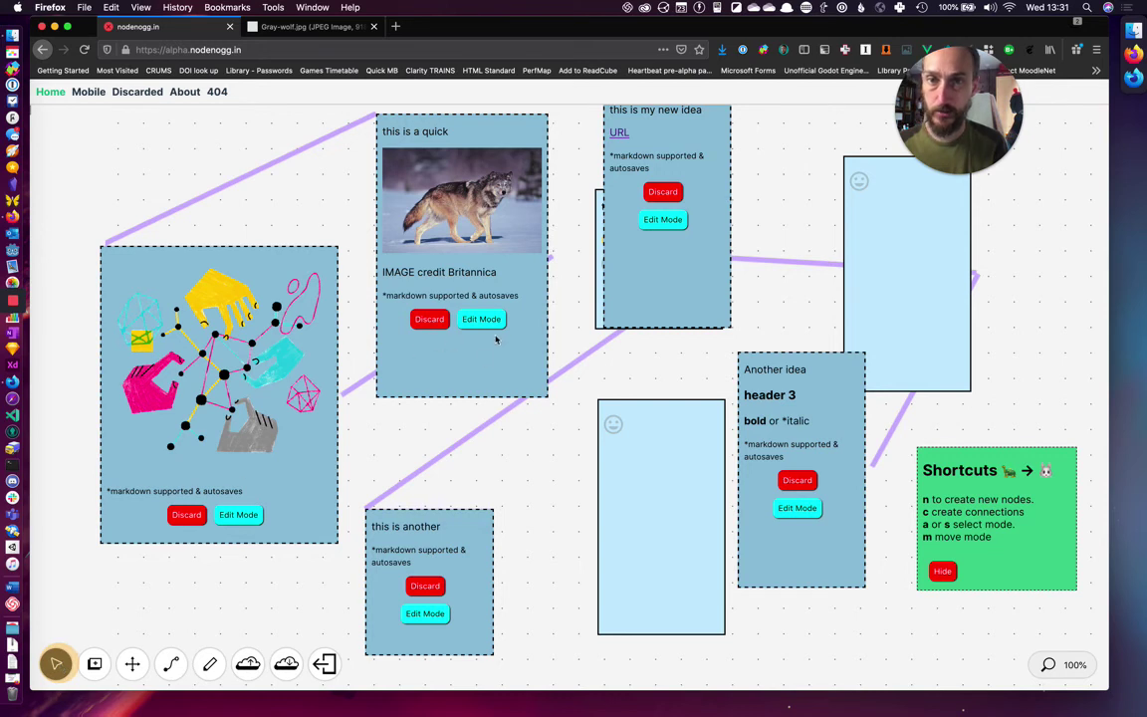
drag(446, 370, 476, 404)
drag(326, 431, 332, 466)
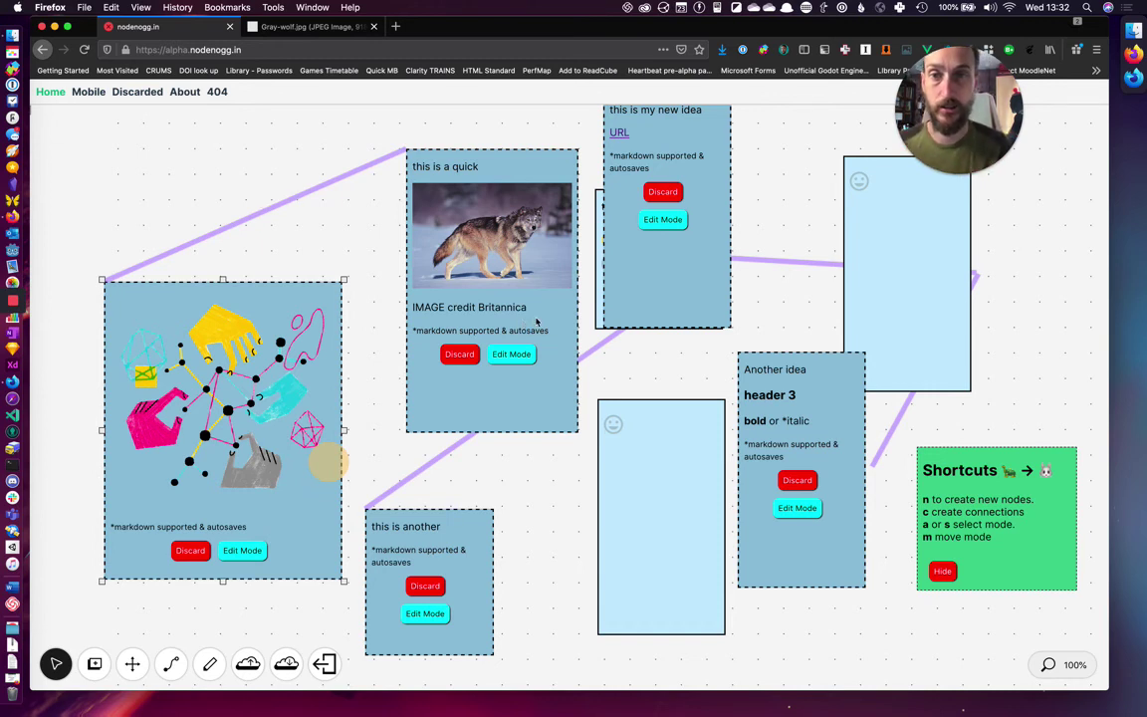
drag(484, 291, 432, 271)
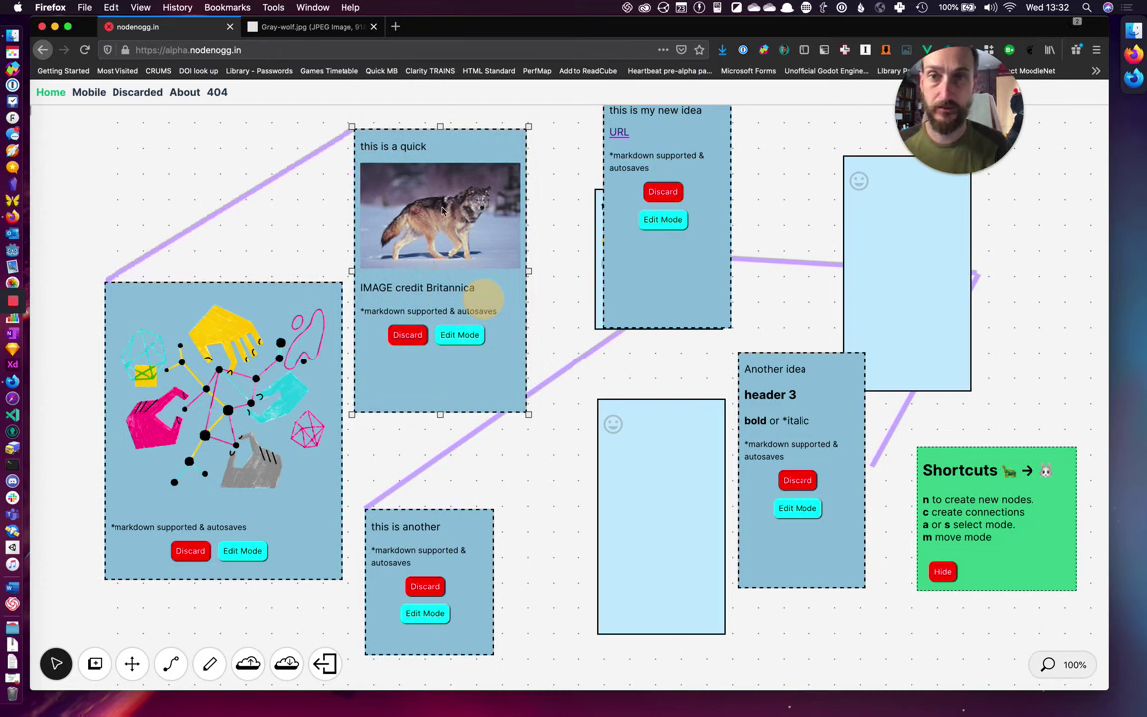
drag(290, 517, 296, 485)
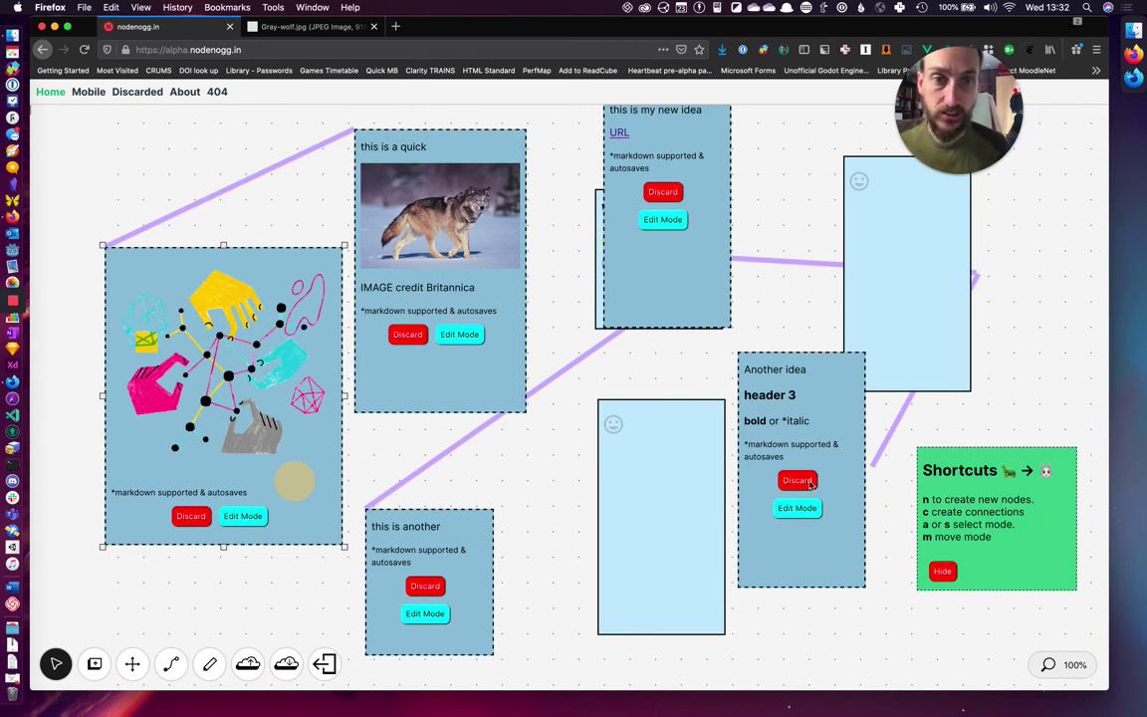
Step: Move the "this is my new idea" node down and left, and restore "Third concept" from the discarded nodes
drag(700, 290, 646, 346)
click(145, 93)
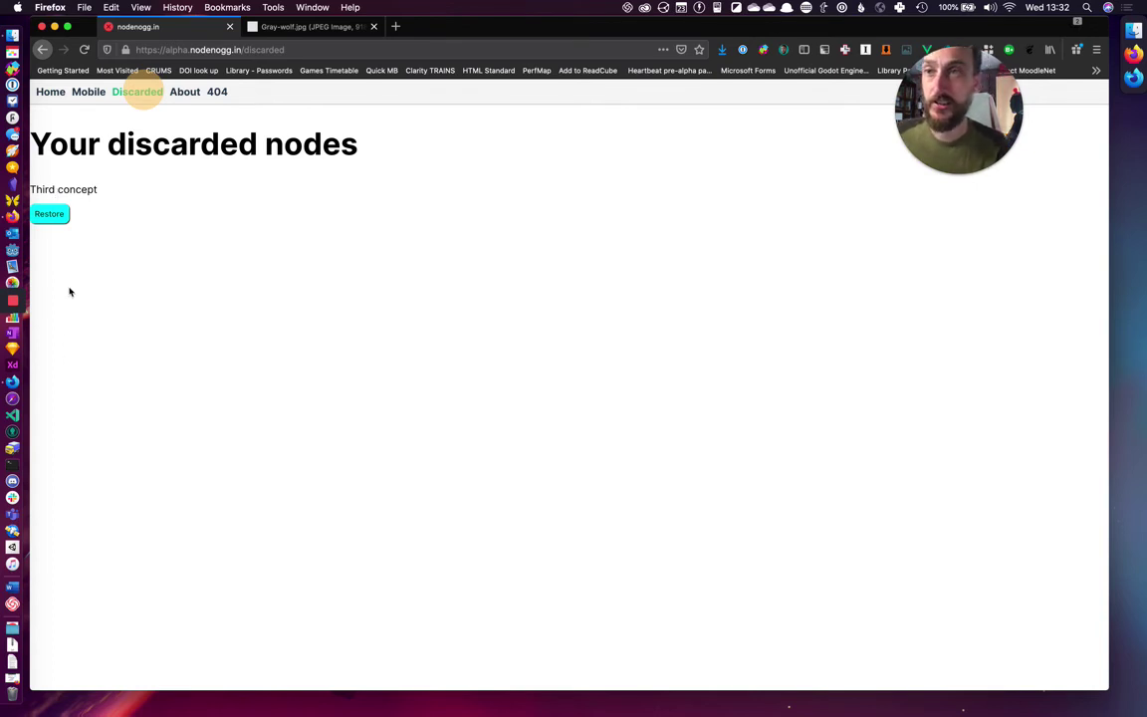
click(51, 213)
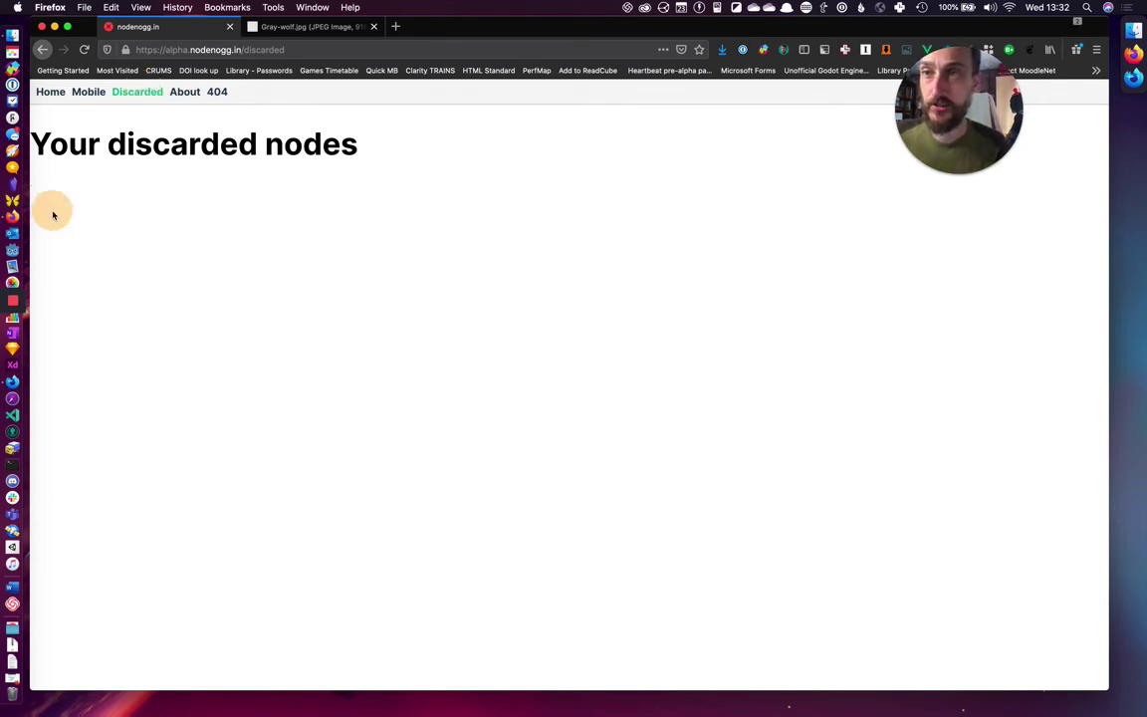
Step: Return to the home canvas and spread out the "Third concept", "Another idea", lower empty and "this is safari" nodes so none overlap
click(52, 94)
drag(690, 476, 981, 567)
drag(852, 468, 669, 518)
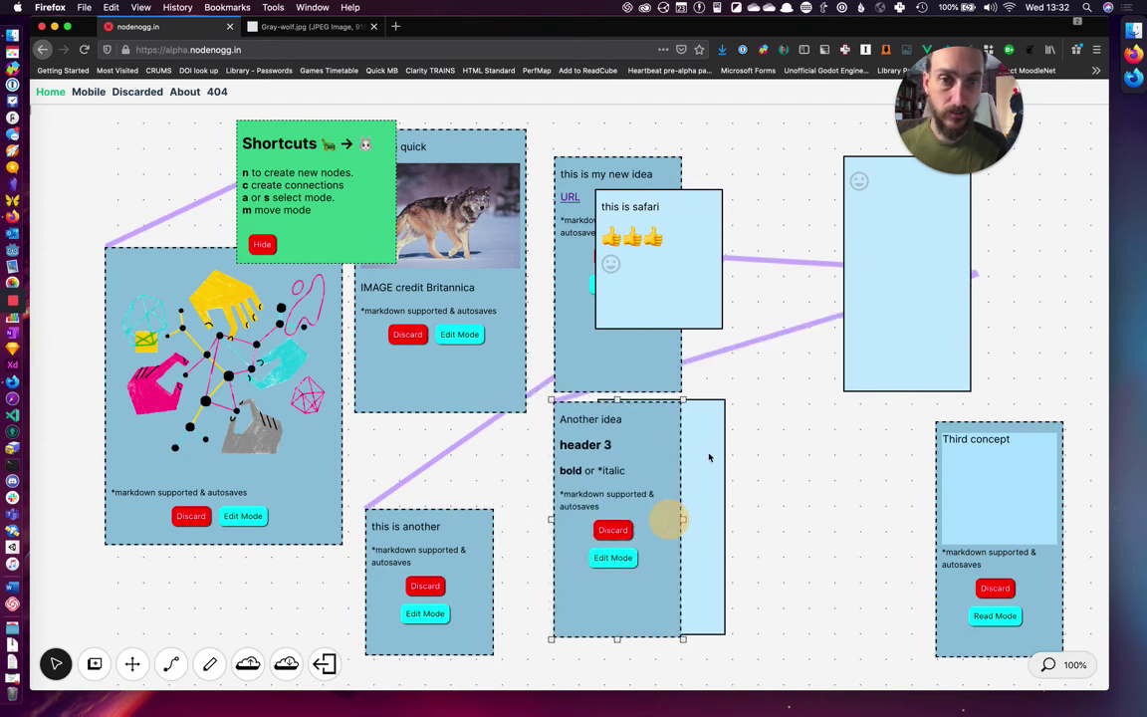
drag(708, 456, 811, 441)
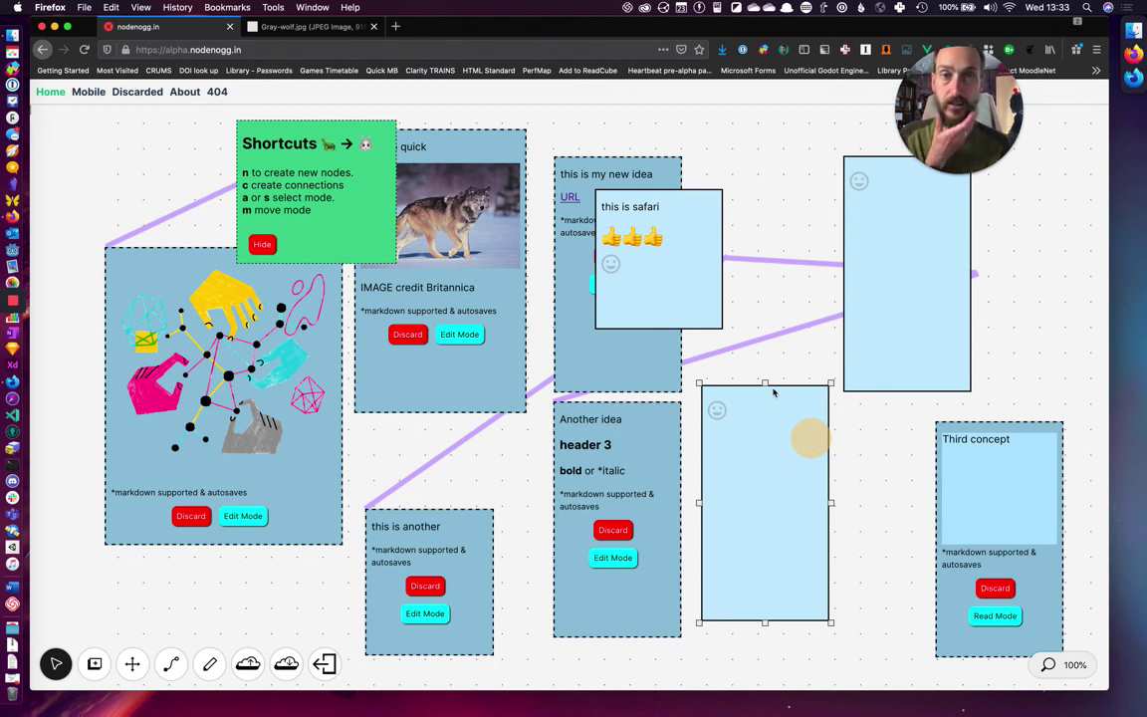
drag(691, 300, 780, 256)
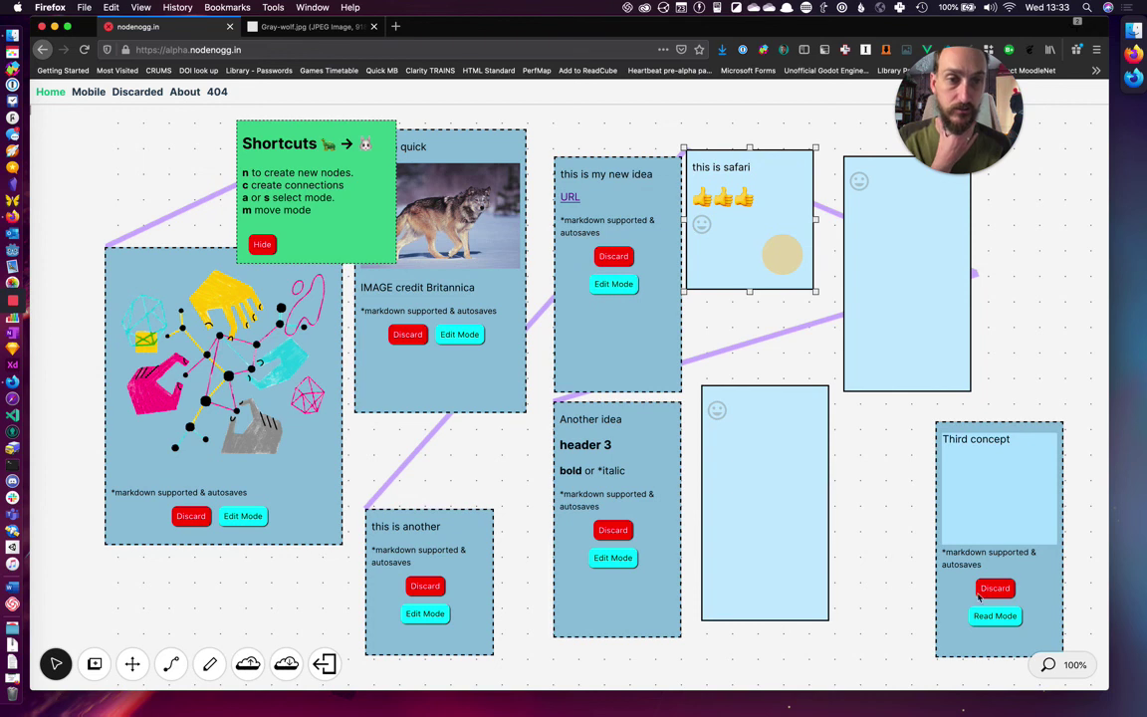
Step: Connect the lower empty node to the "Third concept" node
key(c)
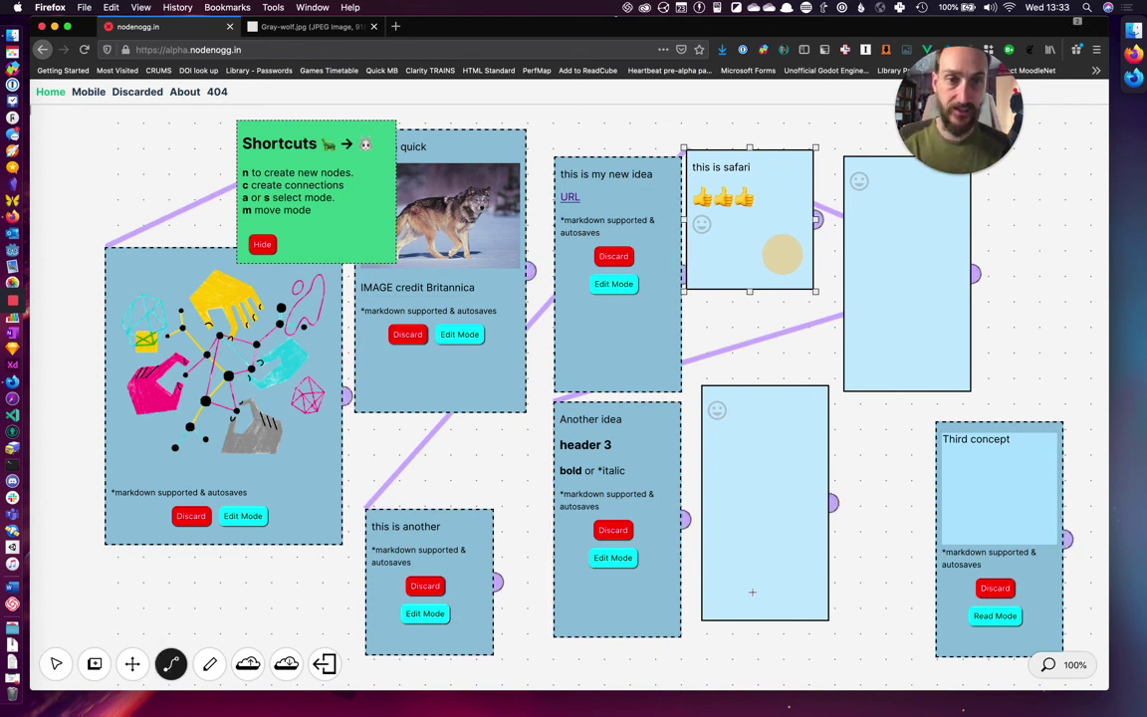
drag(833, 503, 1050, 508)
click(1065, 538)
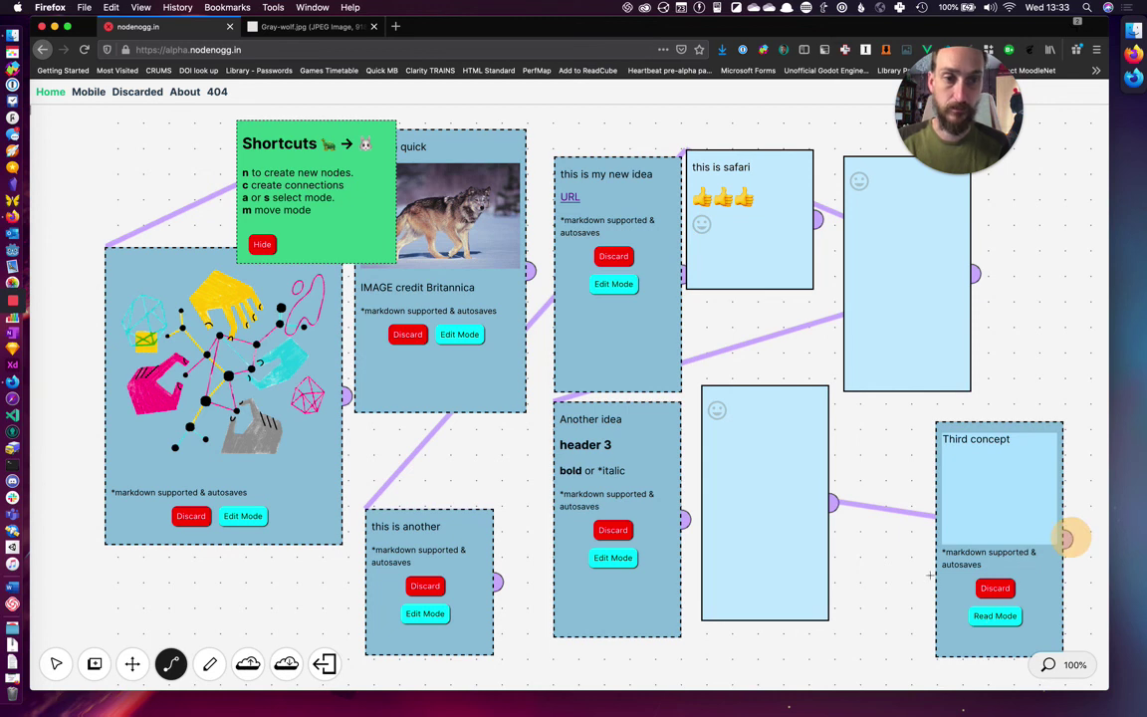
Step: Move the "Third concept" node slightly up and discard it, and reposition the lower empty node just below its original place beside "Another idea"
key(s)
drag(964, 563, 1006, 546)
click(1039, 567)
drag(802, 487, 872, 515)
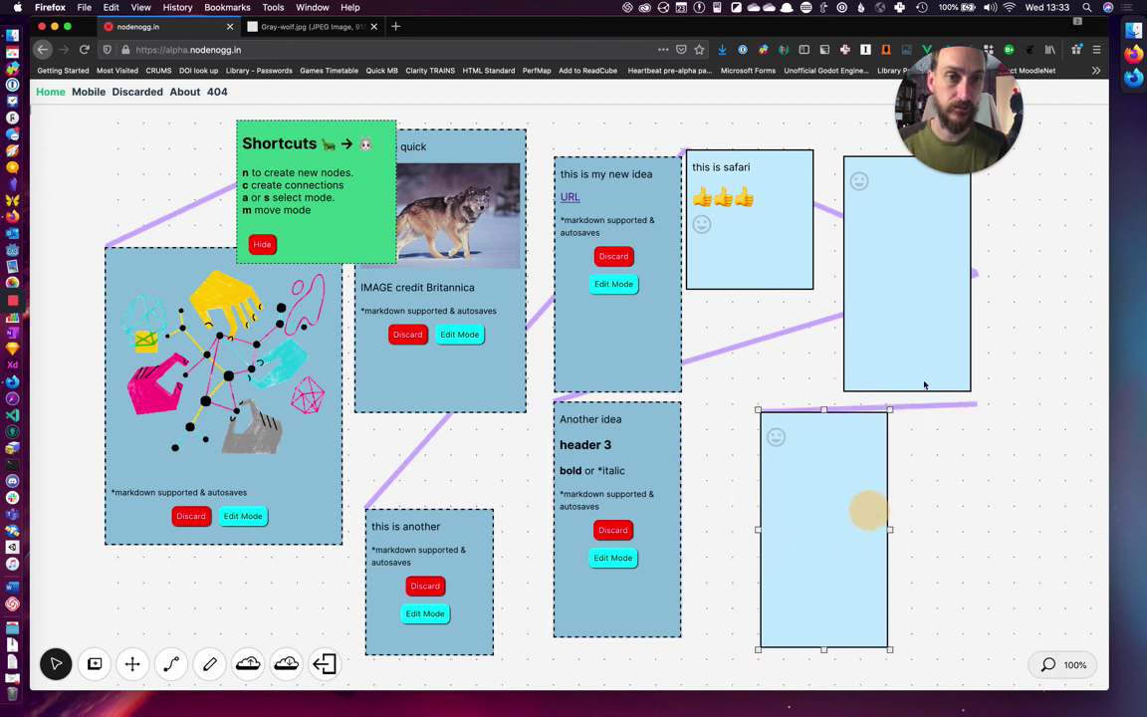
drag(781, 416, 722, 417)
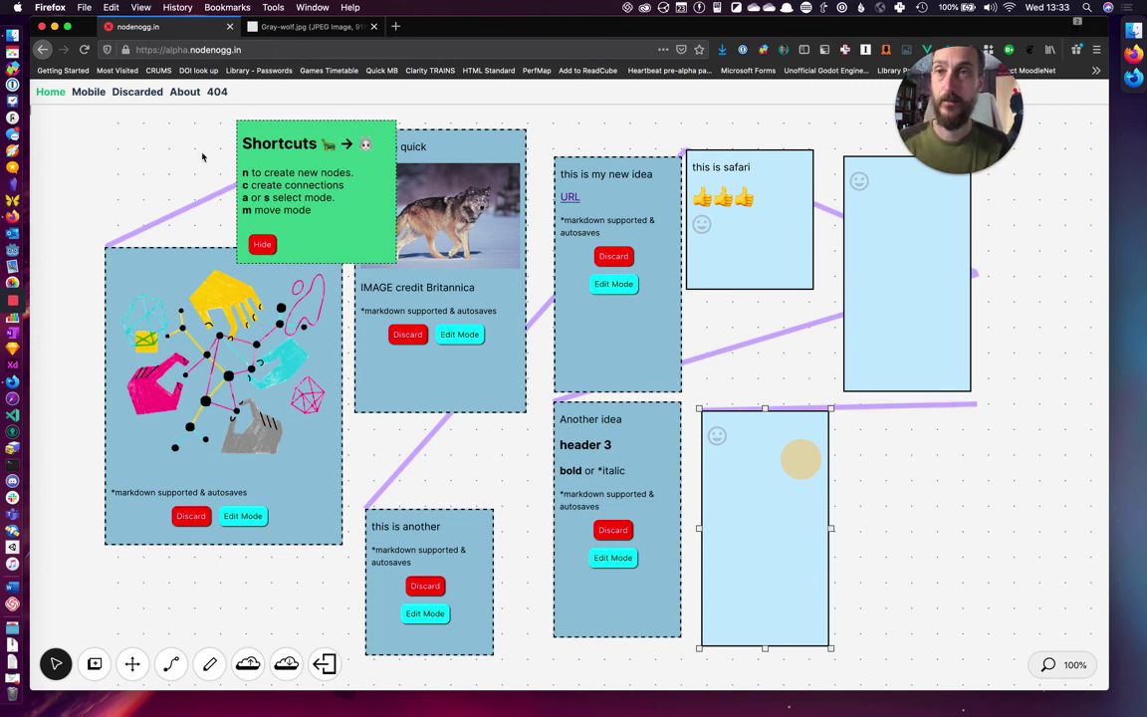
Step: Check the discarded nodes page for "Third concept" and view the 404 page
click(154, 95)
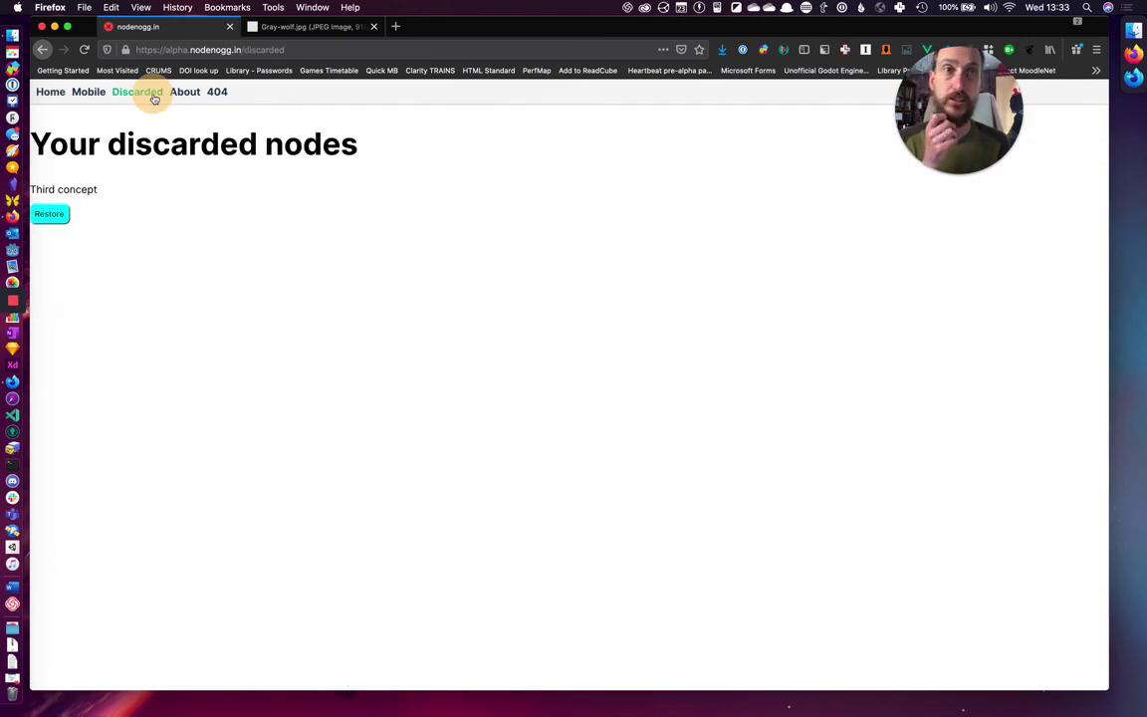
click(51, 94)
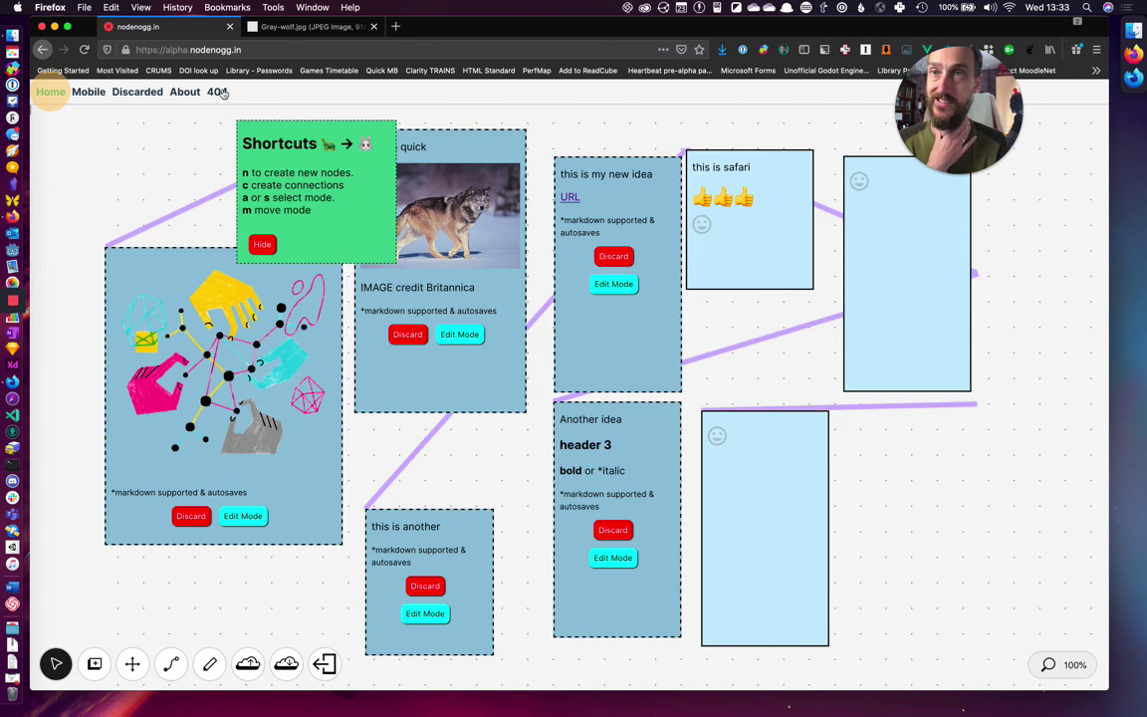
click(217, 92)
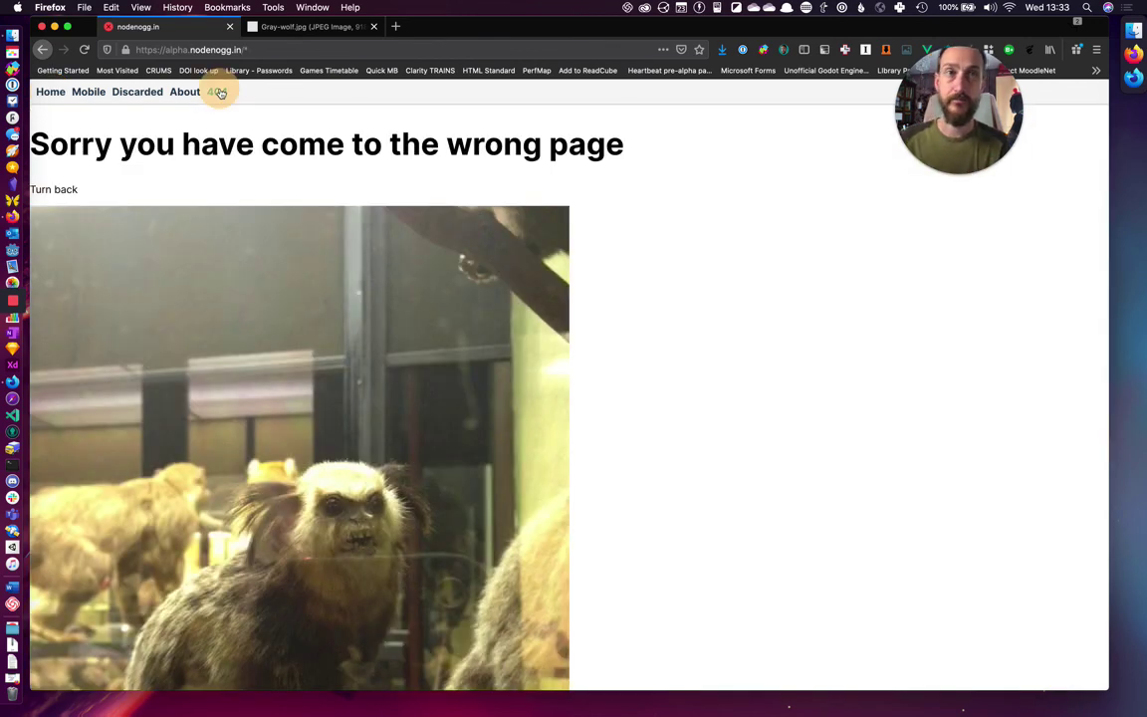